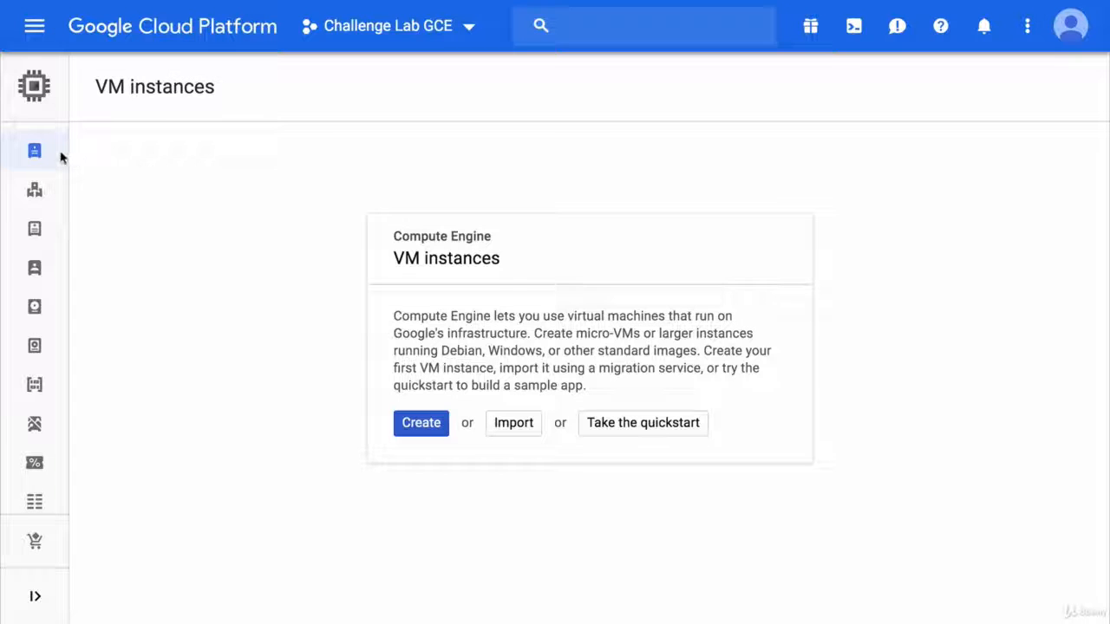
Start creating a new Compute Engine instance template
mouse_move(43, 154)
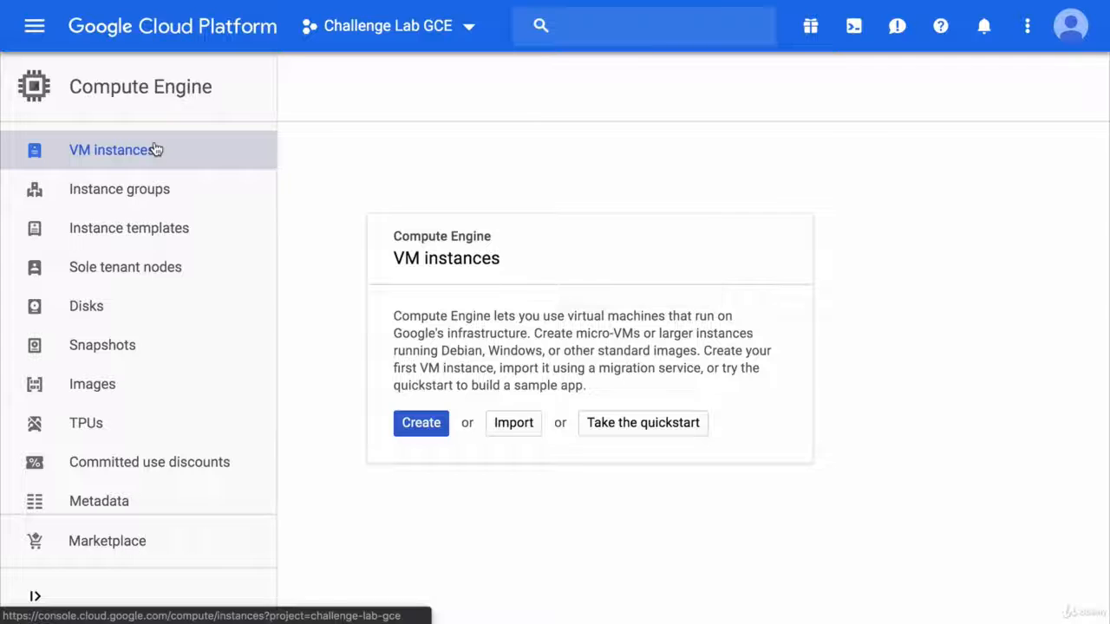
click(167, 235)
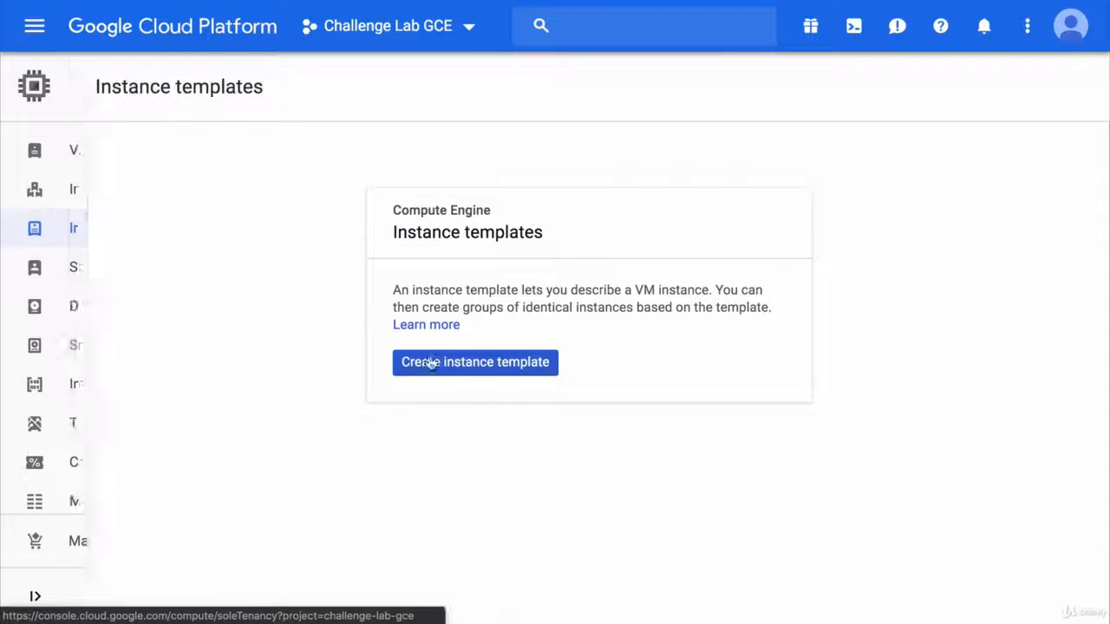
click(475, 363)
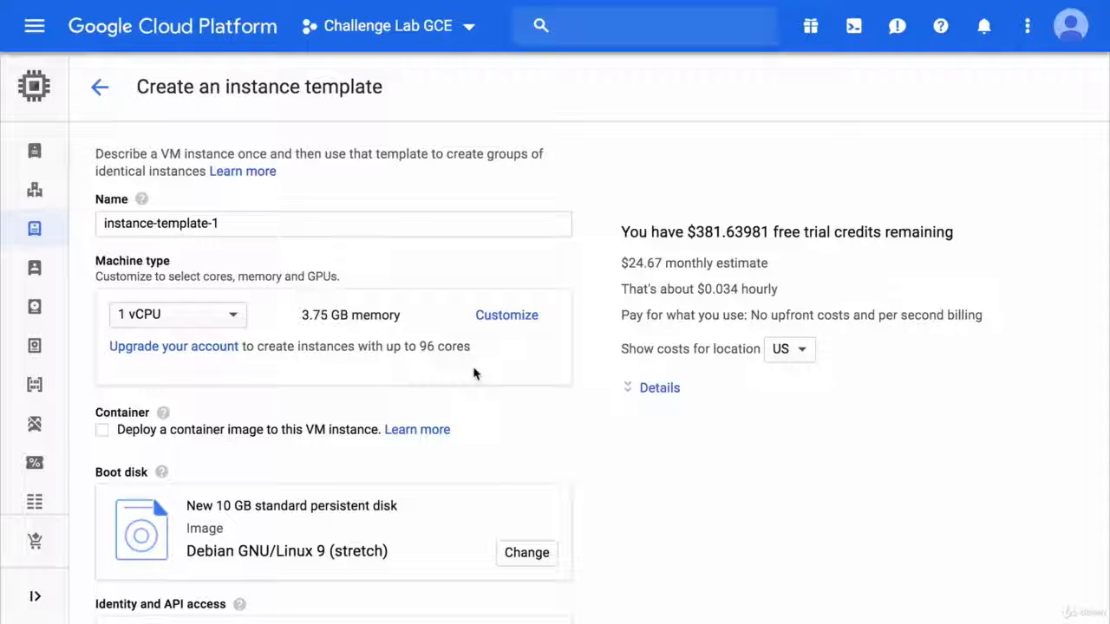
Name the template worker-instance-template and choose the micro (1 shared vCPU) machine type
click(273, 226)
key(BackSpace)
key(BackSpace)
key(Home)
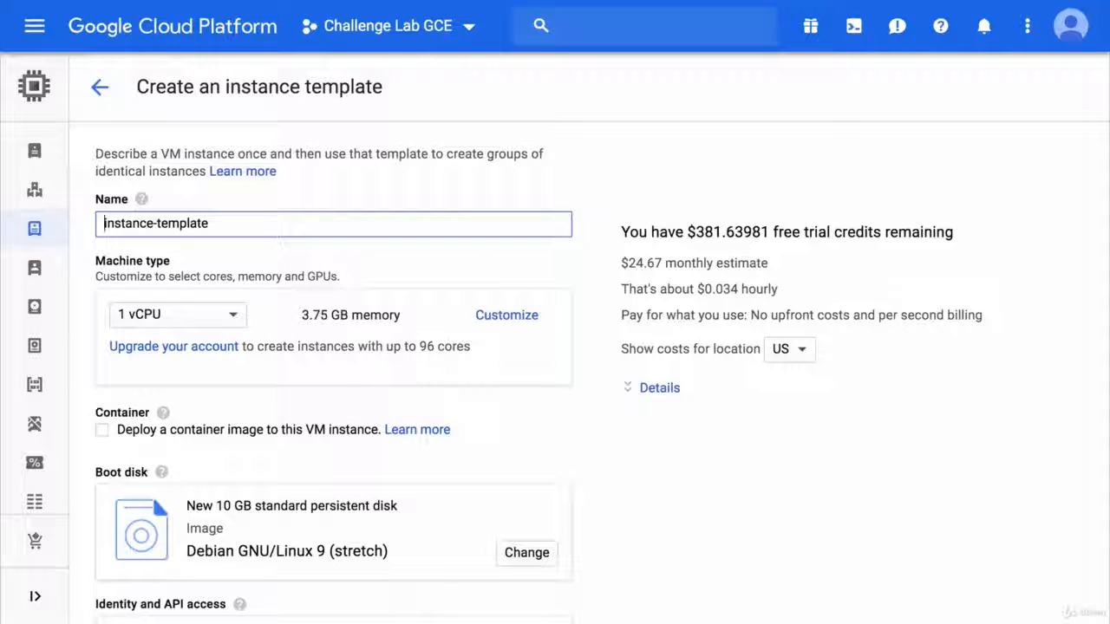
text(worker-)
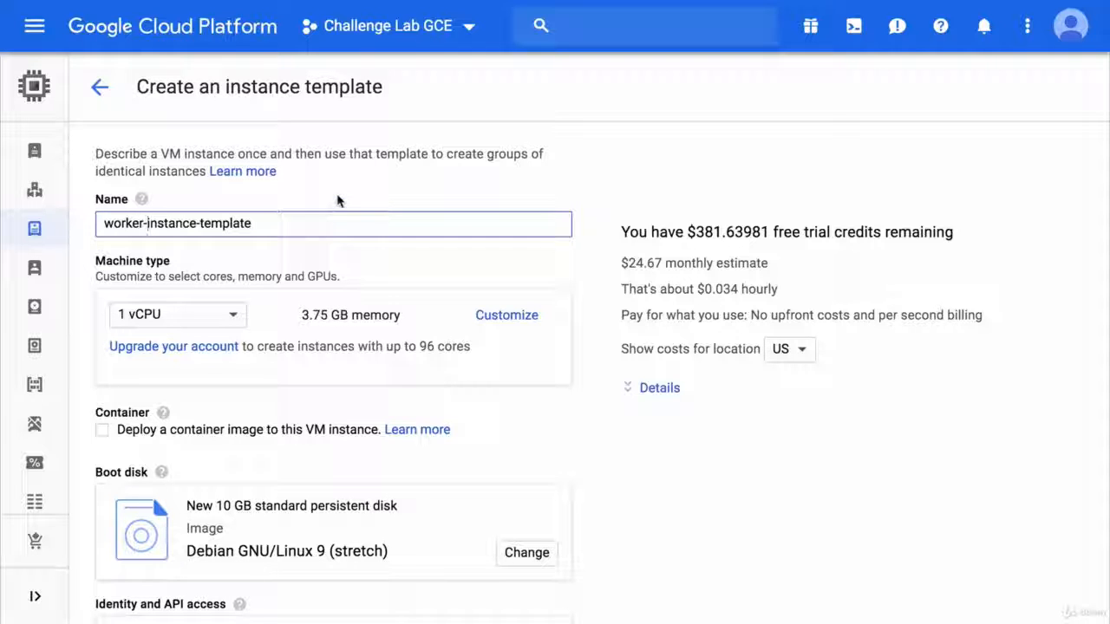
click(223, 317)
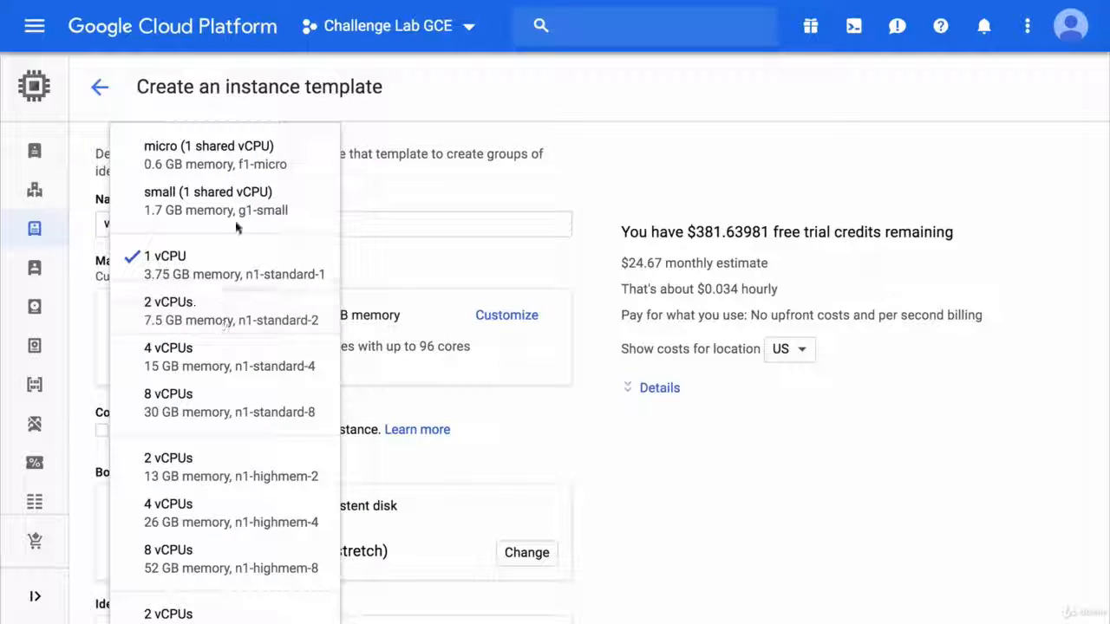
click(274, 157)
Set the access scopes individually for each API and give Storage Write Only access
scroll(274, 151, down, 3)
scroll(274, 152, down, 1)
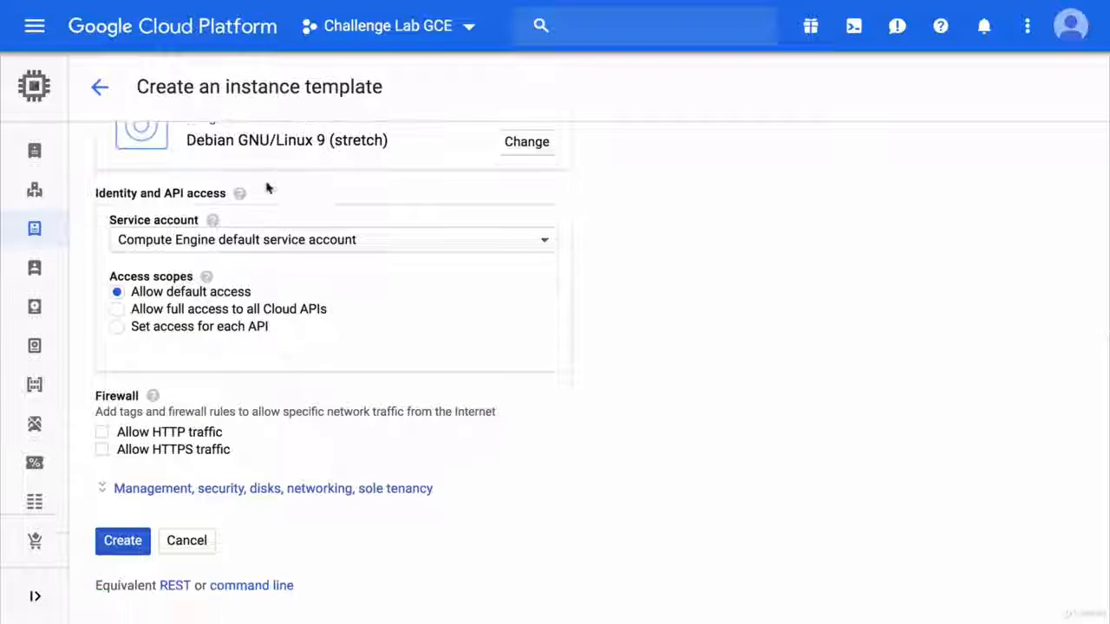
click(195, 327)
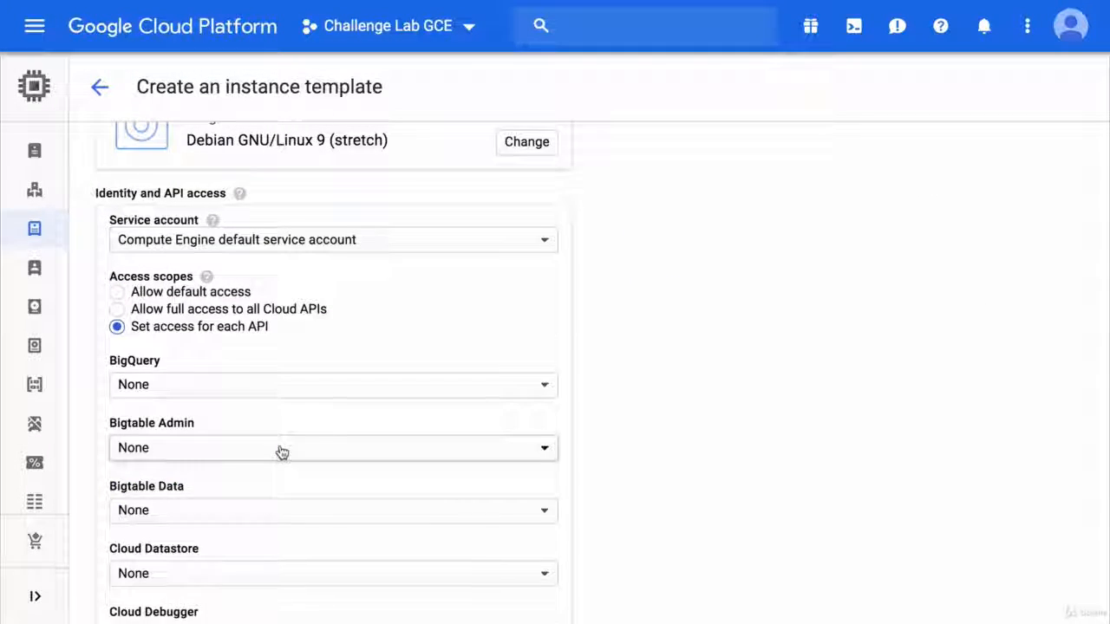
scroll(280, 451, down, 10)
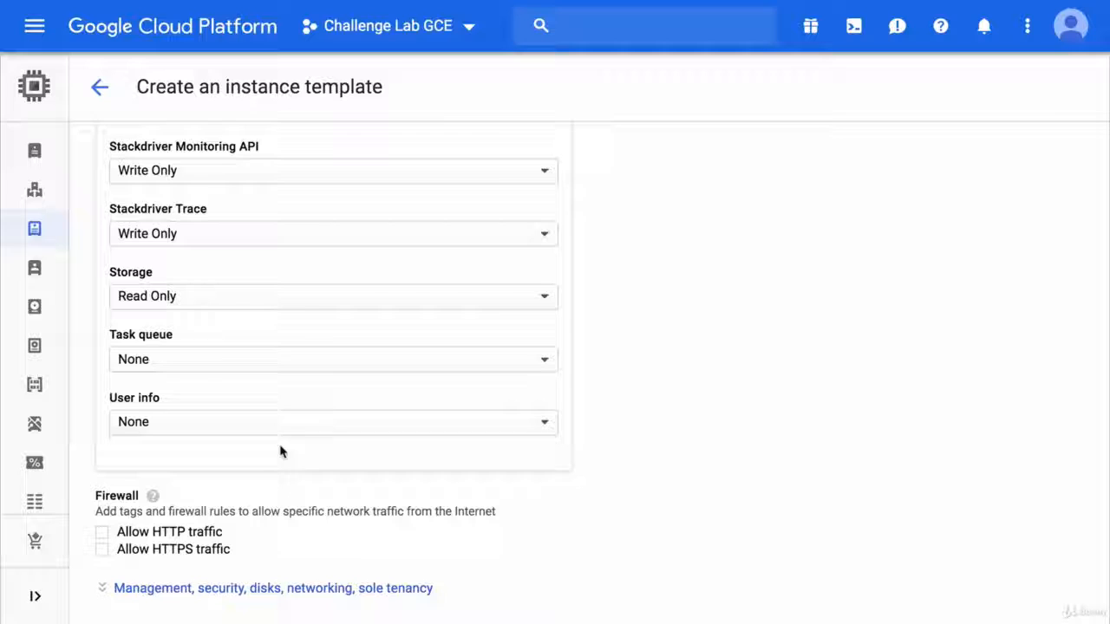
click(314, 299)
click(299, 323)
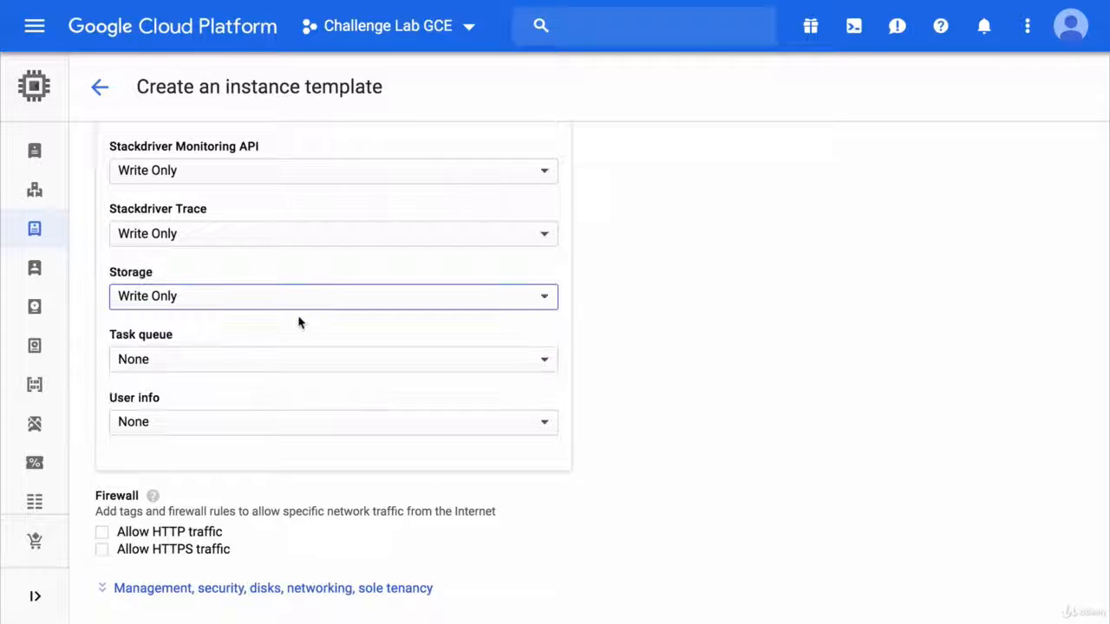
Expand the template's management options and add a label with key function and value learning
scroll(300, 322, down, 1)
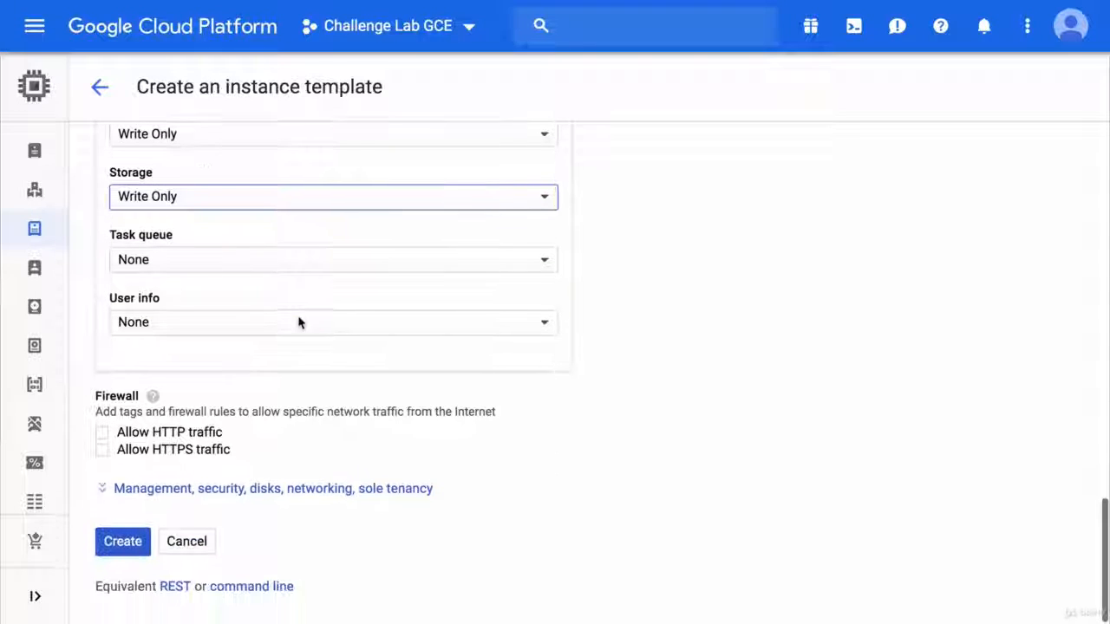
click(263, 492)
scroll(260, 492, down, 2)
scroll(260, 492, down, 2)
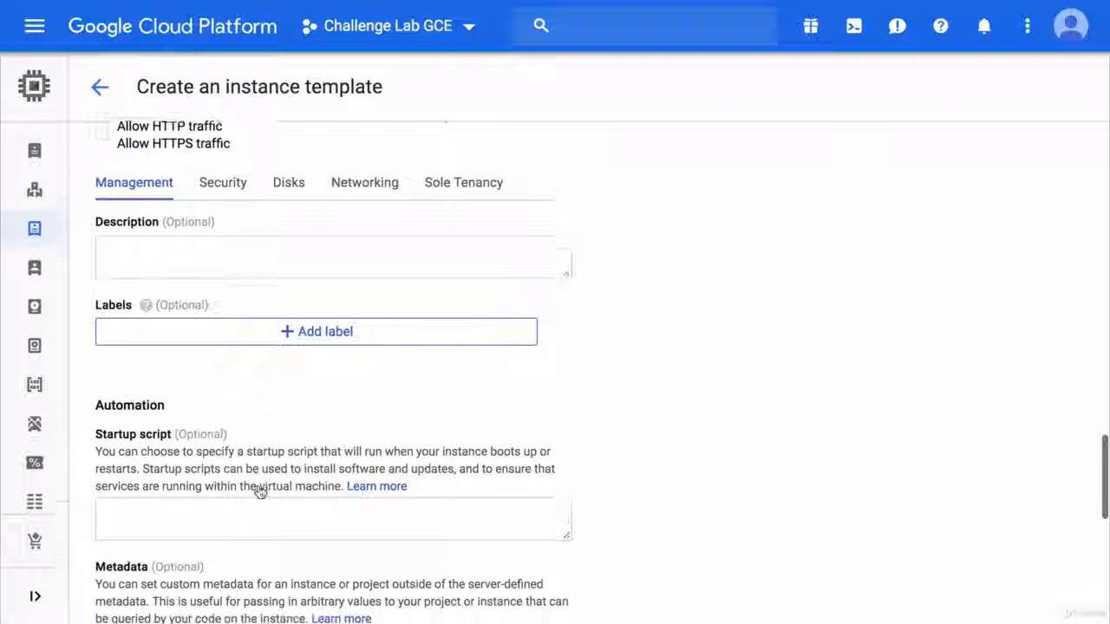
click(306, 323)
text(fu)
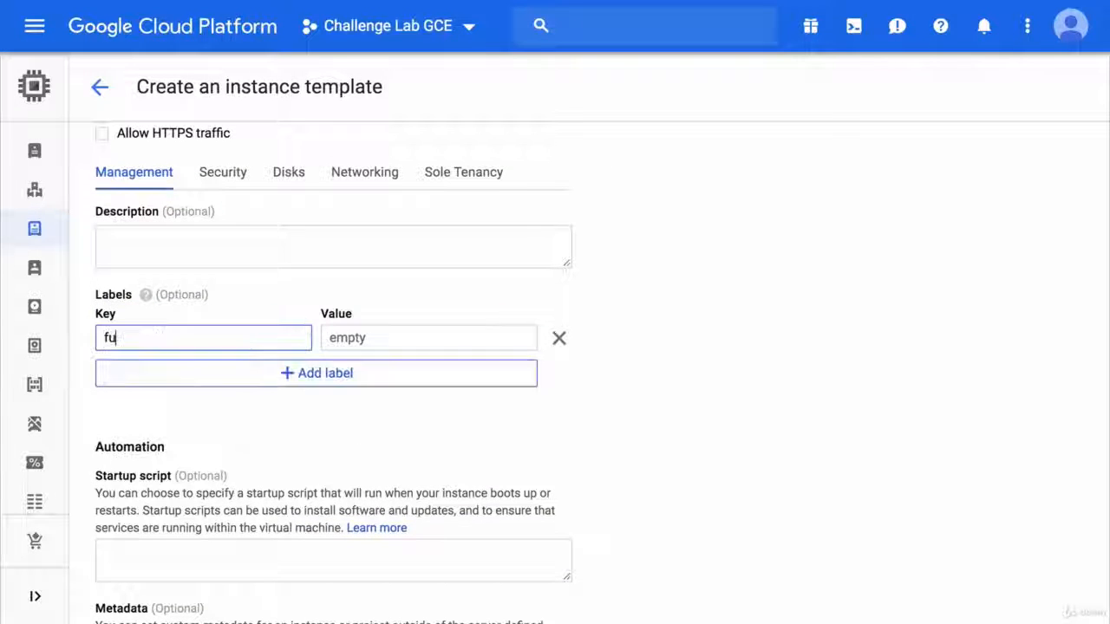
text(nction)
key(Tab)
text(l)
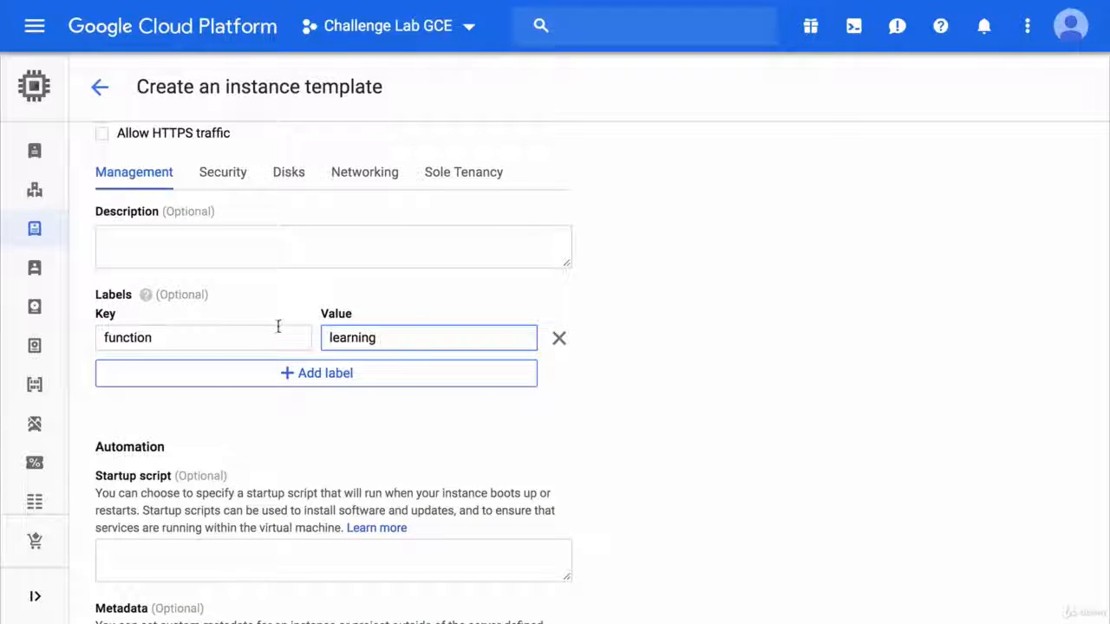
Add a second label with key madeby and value template
click(257, 369)
text(maceby)
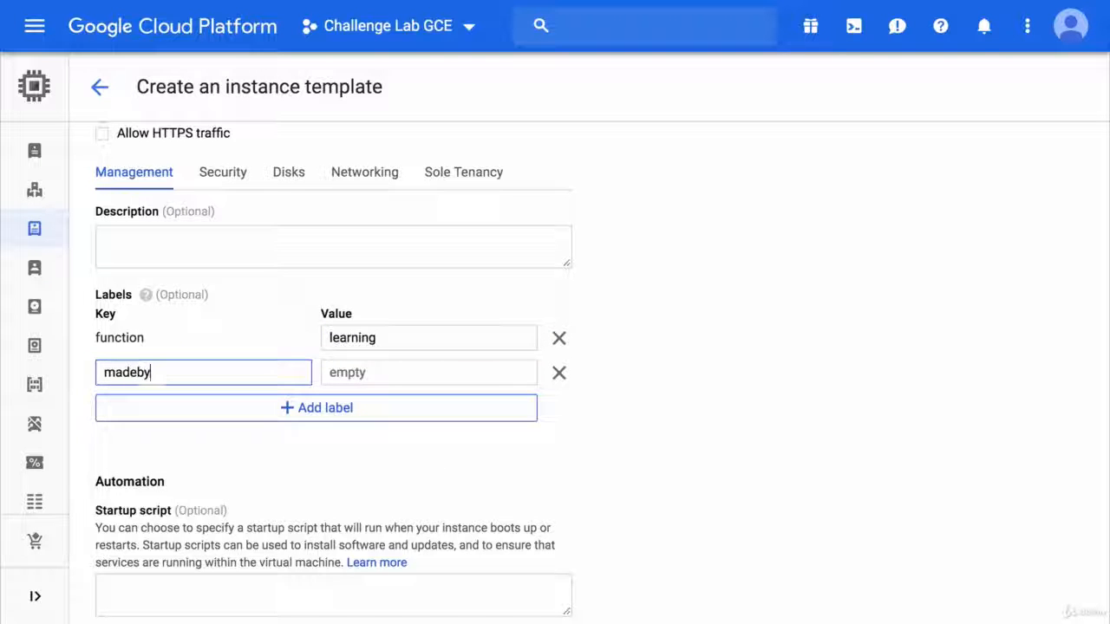
key(Tab)
text(template)
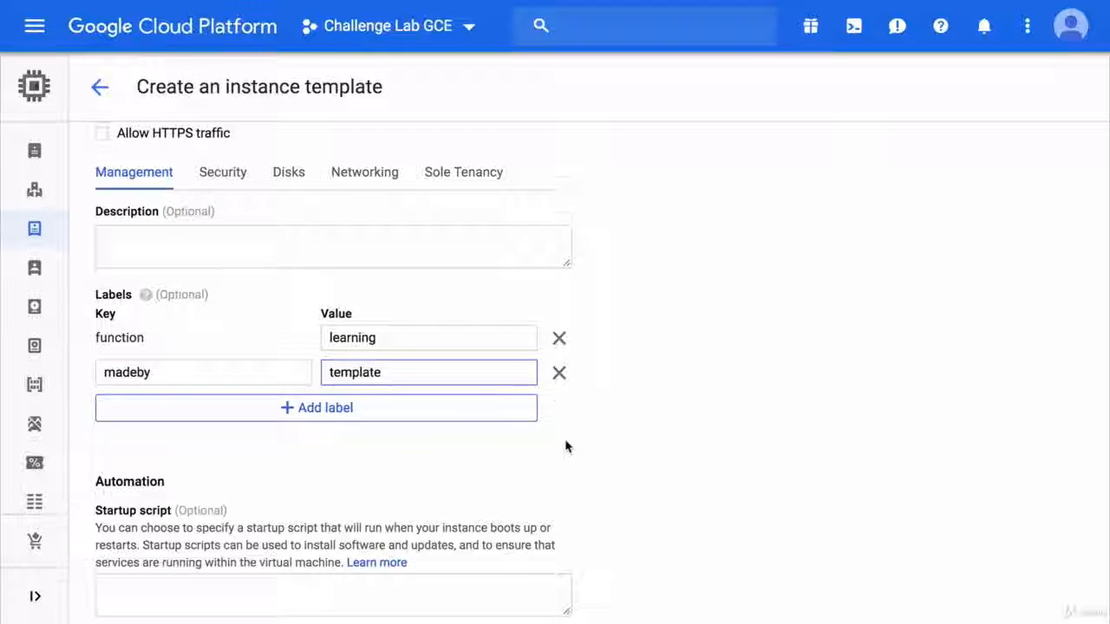
Copy the whole worker-startup-script.sh from its GitHub raw page into the template's startup script
scroll(565, 447, down, 4)
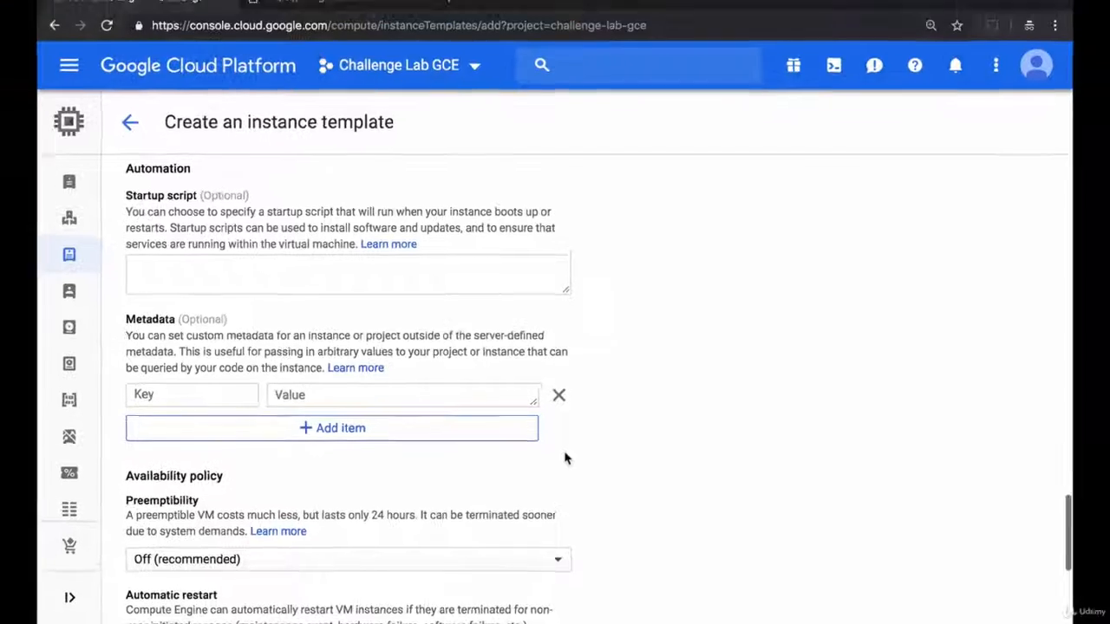
click(355, 19)
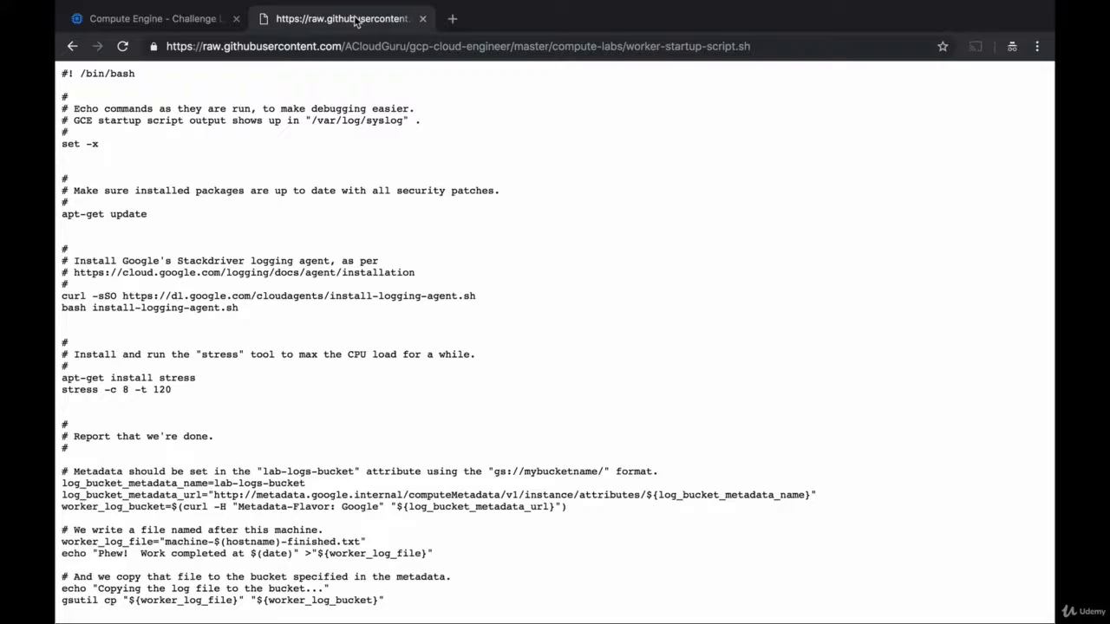
key(ctrl+a)
key(ctrl+c)
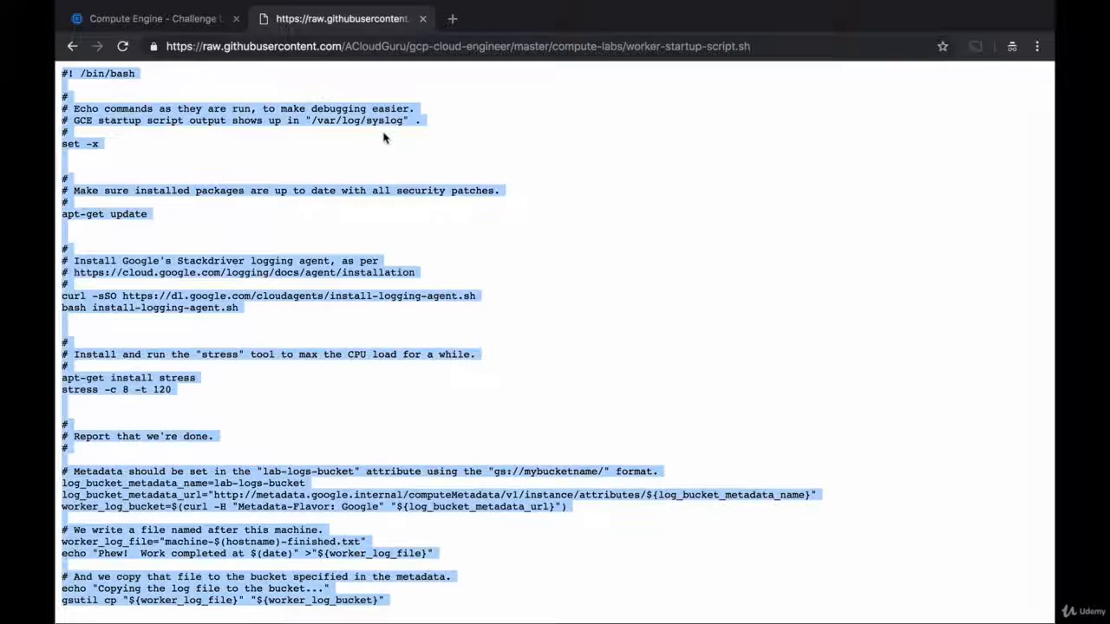
click(186, 19)
click(240, 278)
key(ctrl+v)
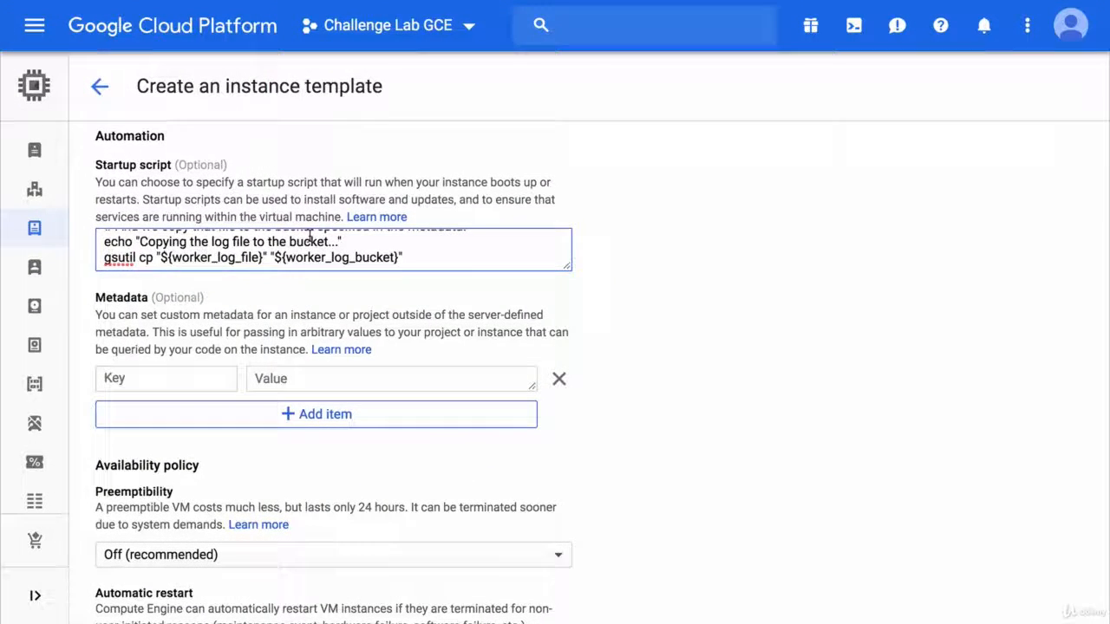
Add a metadata item with the key lab-logs-bucket, copied from the startup script, and the value gs://challenge-lab-gce/
scroll(334, 273, up, 1)
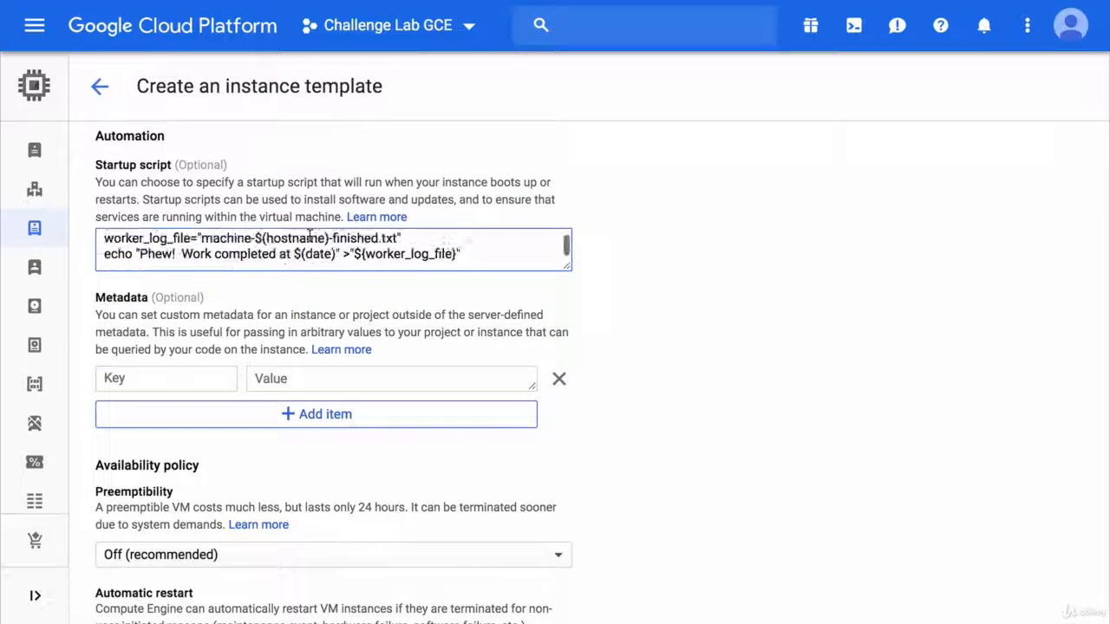
scroll(310, 235, up, 5)
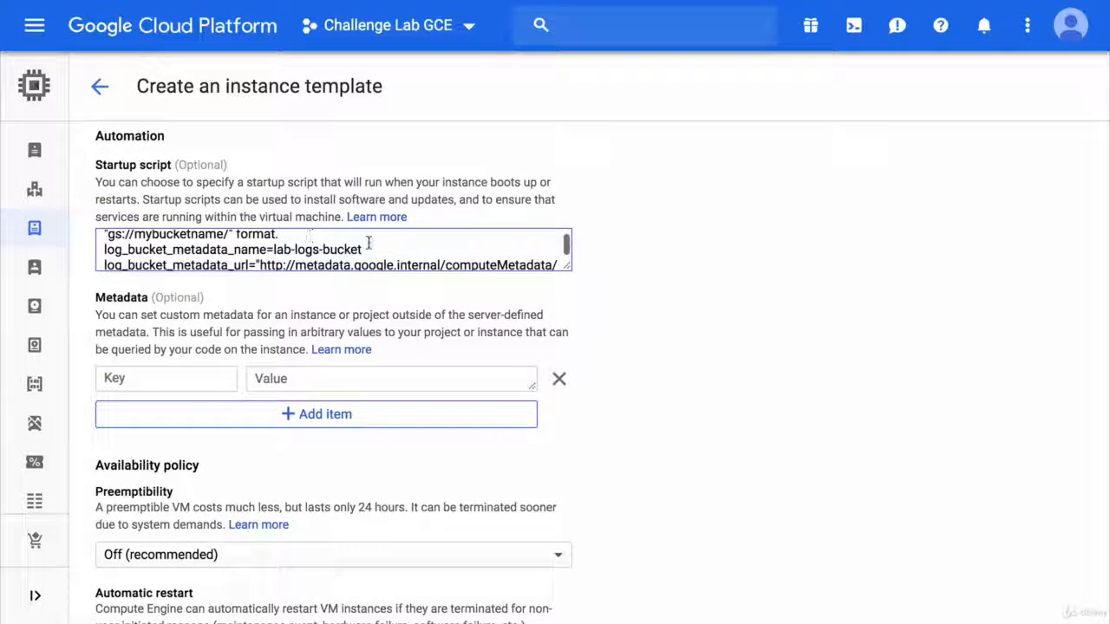
drag(363, 250, 274, 249)
key(ctrl+c)
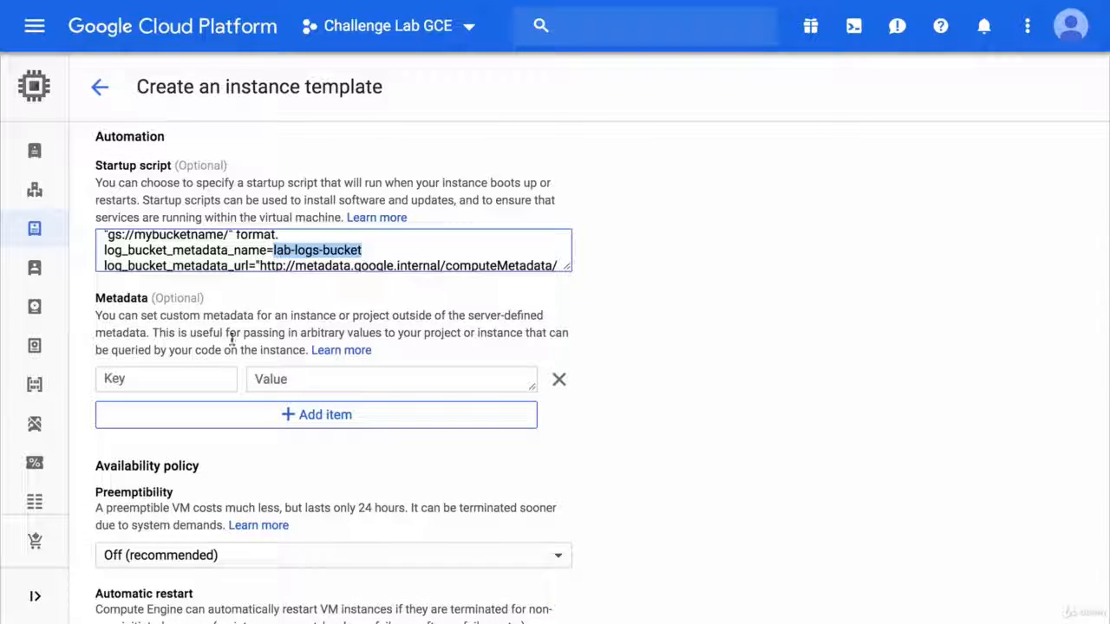
click(171, 373)
key(ctrl+v)
click(292, 377)
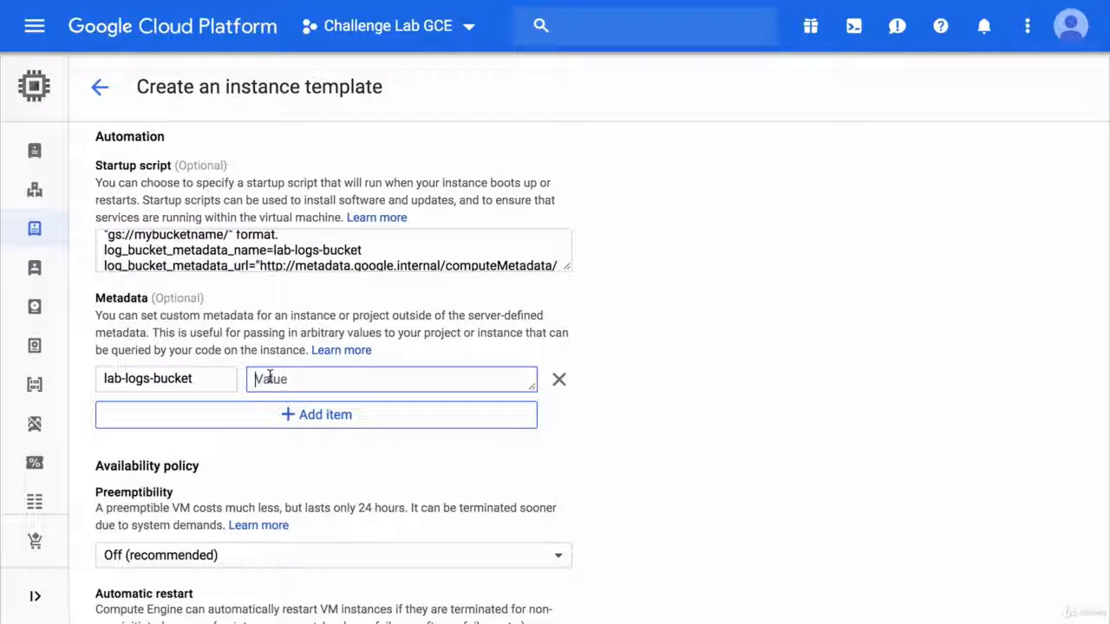
text(gs://challenge-)
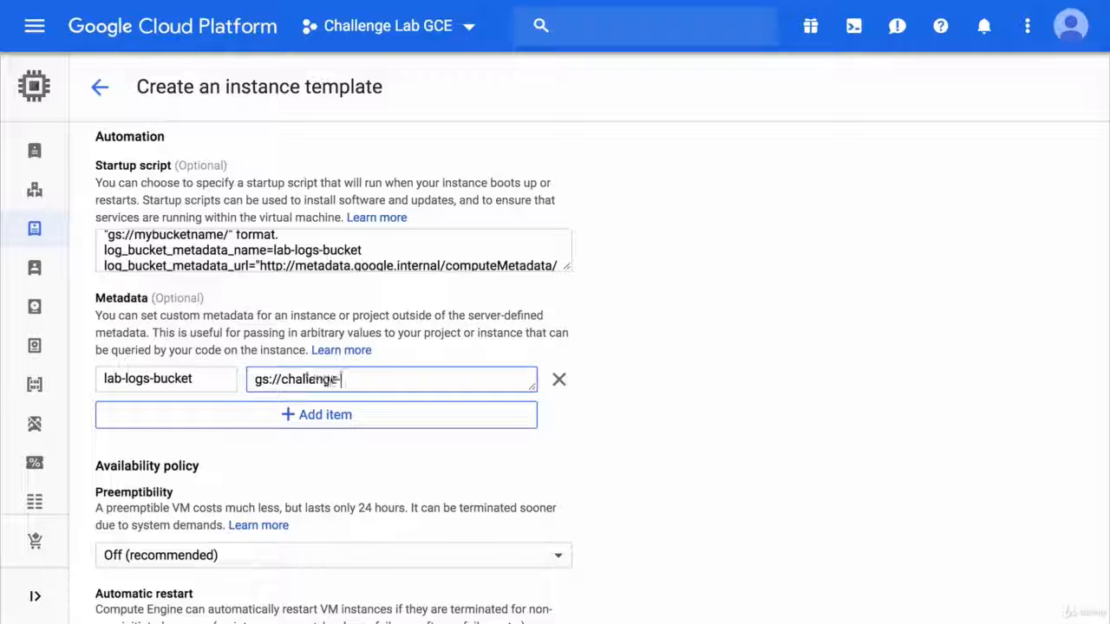
text(lab-gce/)
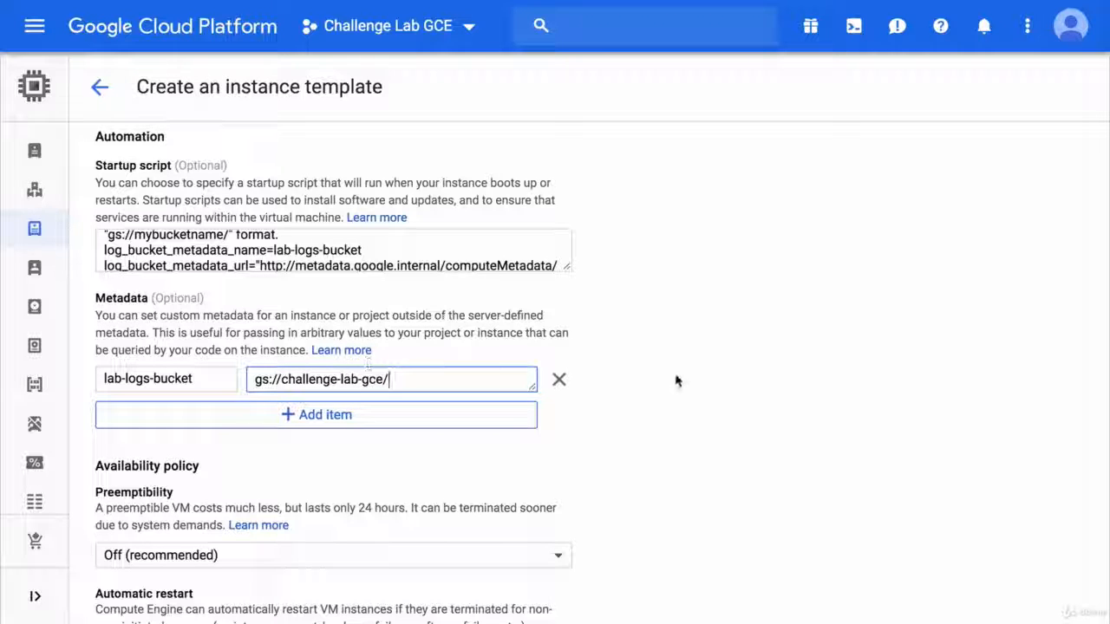
Create the instance template, keeping the default availability policy
click(676, 381)
scroll(674, 378, down, 4)
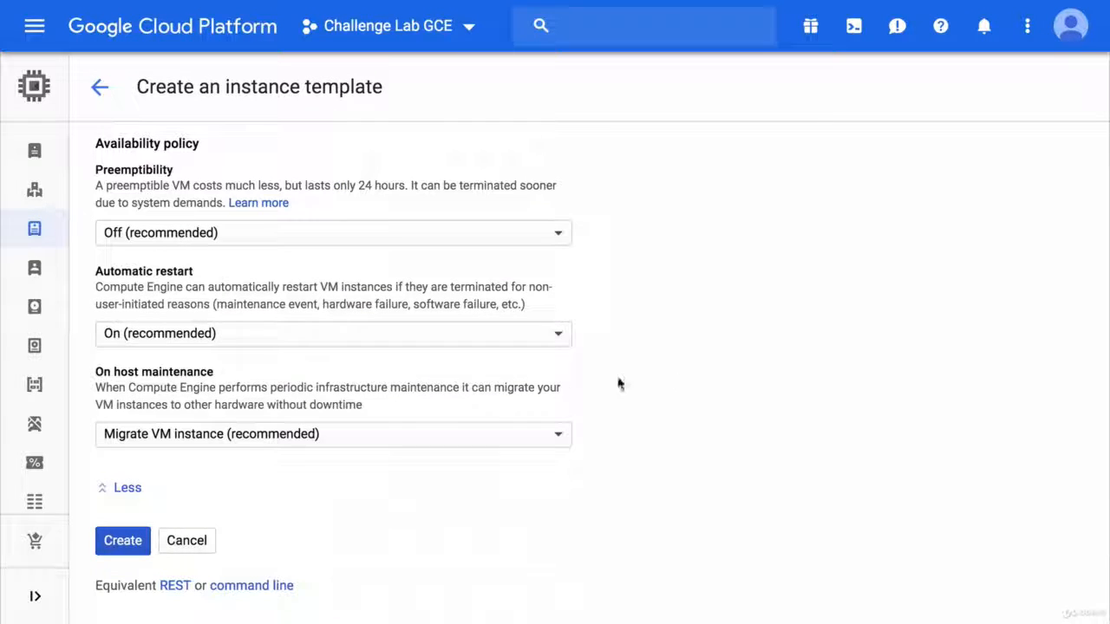
click(126, 540)
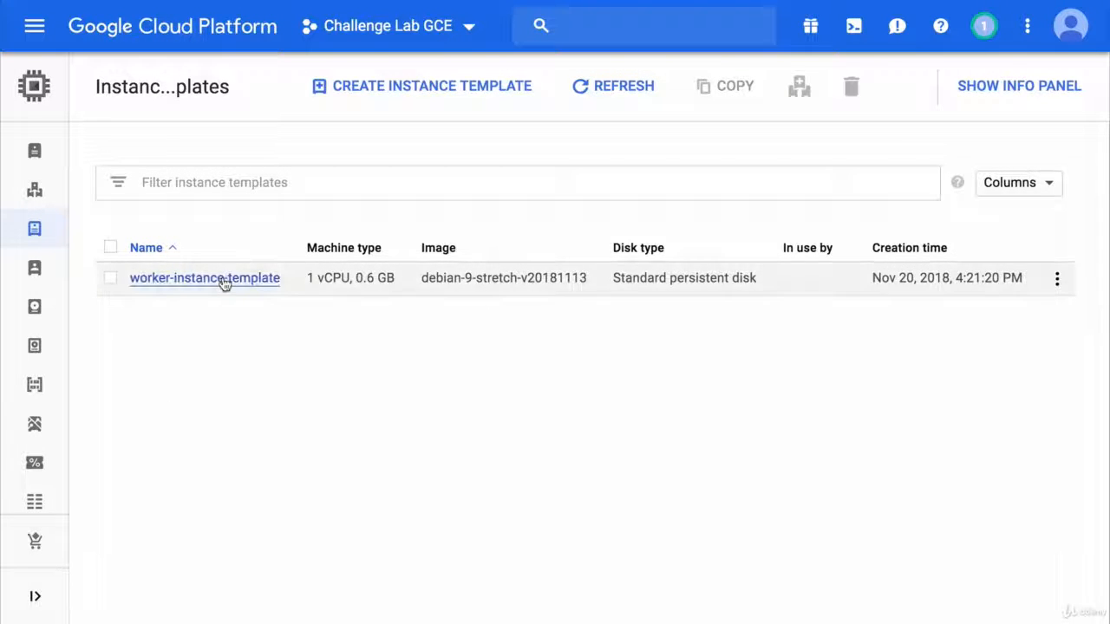
Open worker-instance-template and review its labels, boot disk, service account and Cloud API access scopes
click(222, 280)
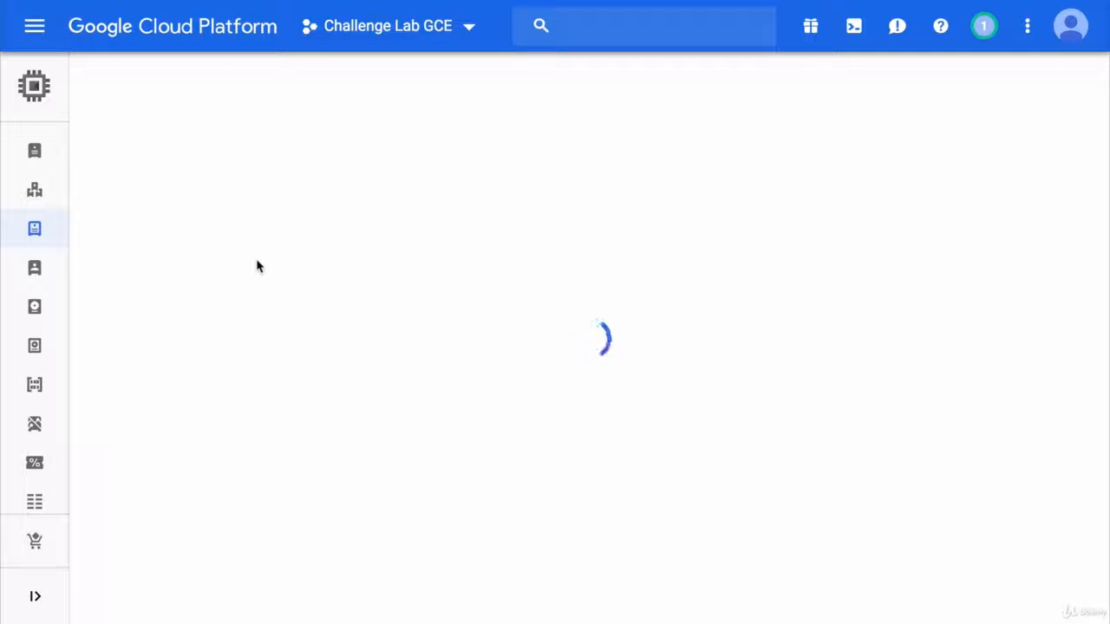
scroll(290, 385, down, 5)
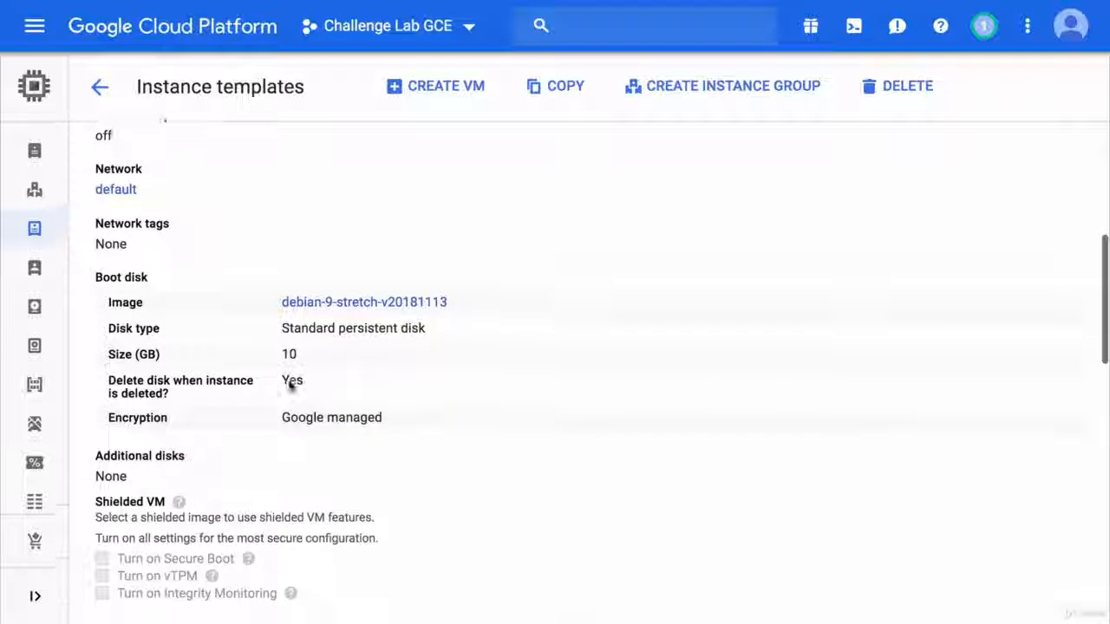
scroll(291, 385, down, 8)
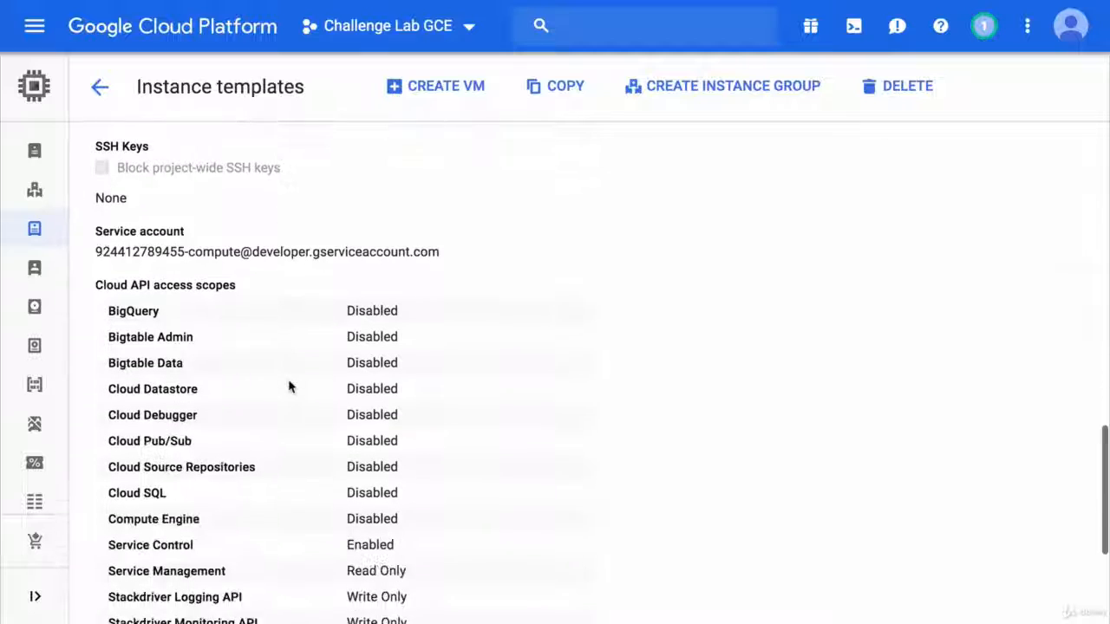
scroll(290, 387, down, 3)
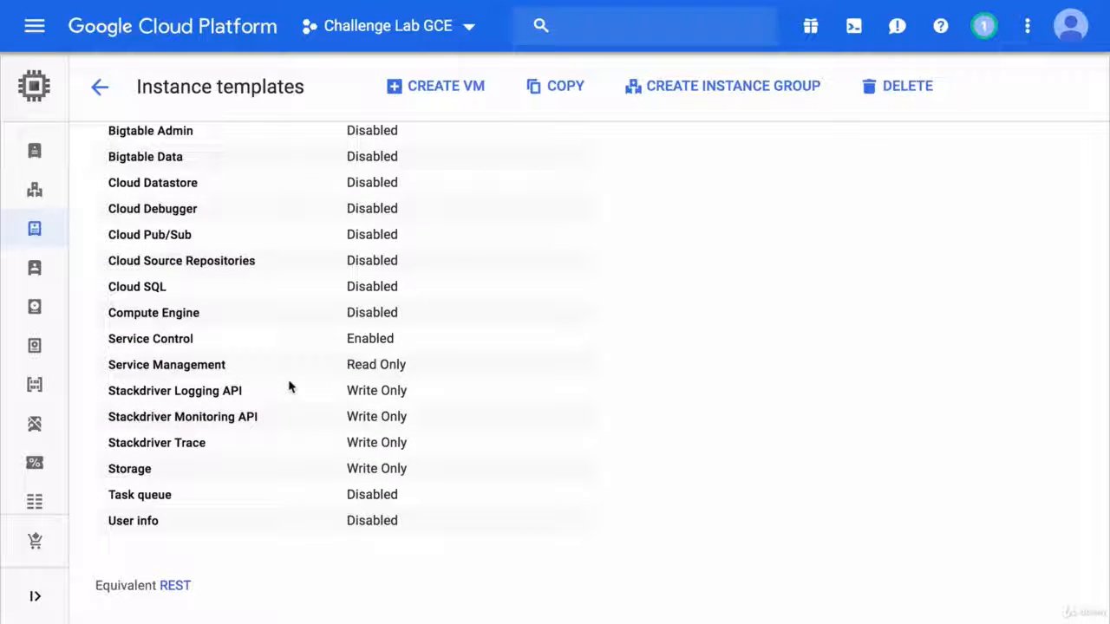
scroll(291, 388, up, 16)
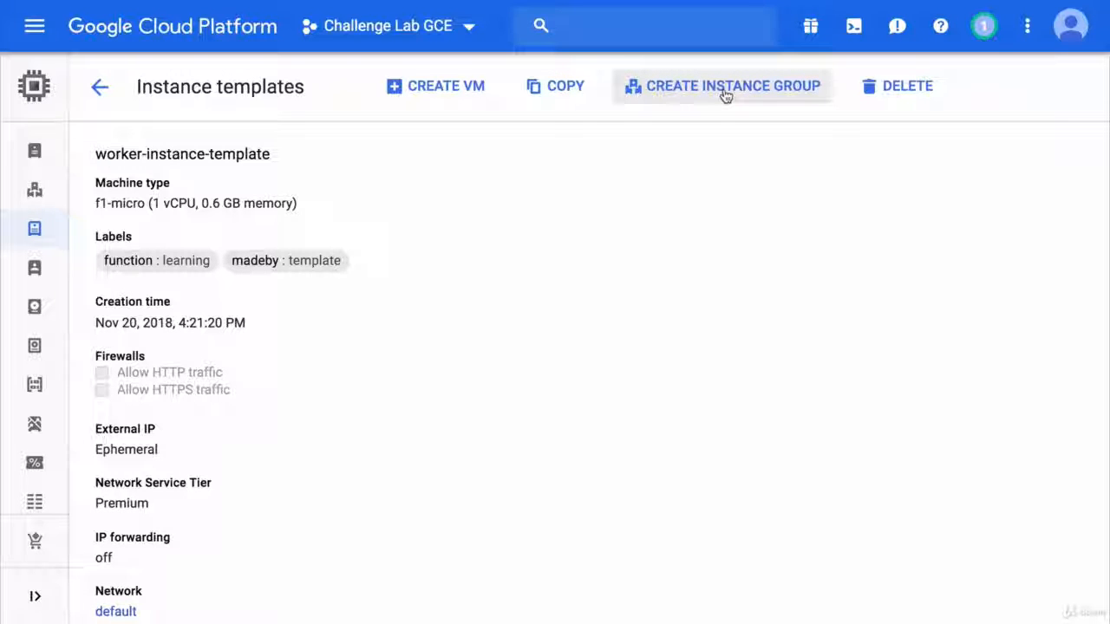
Create a VM instance named worker-instance-from-template-1 from worker-instance-template, keeping the template's other settings
click(451, 92)
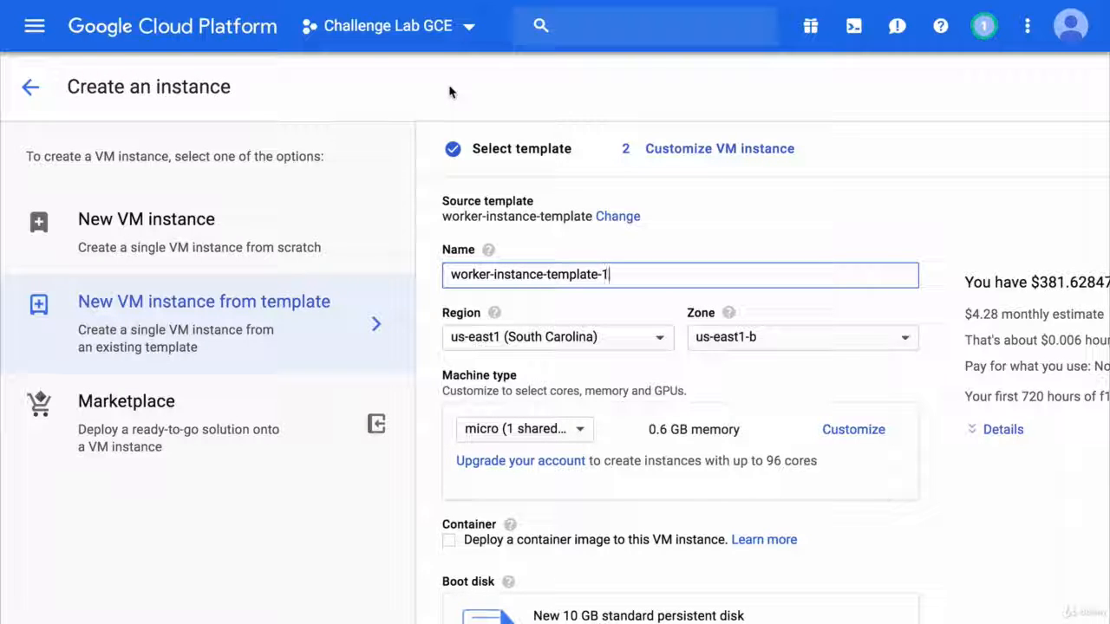
click(449, 92)
click(548, 274)
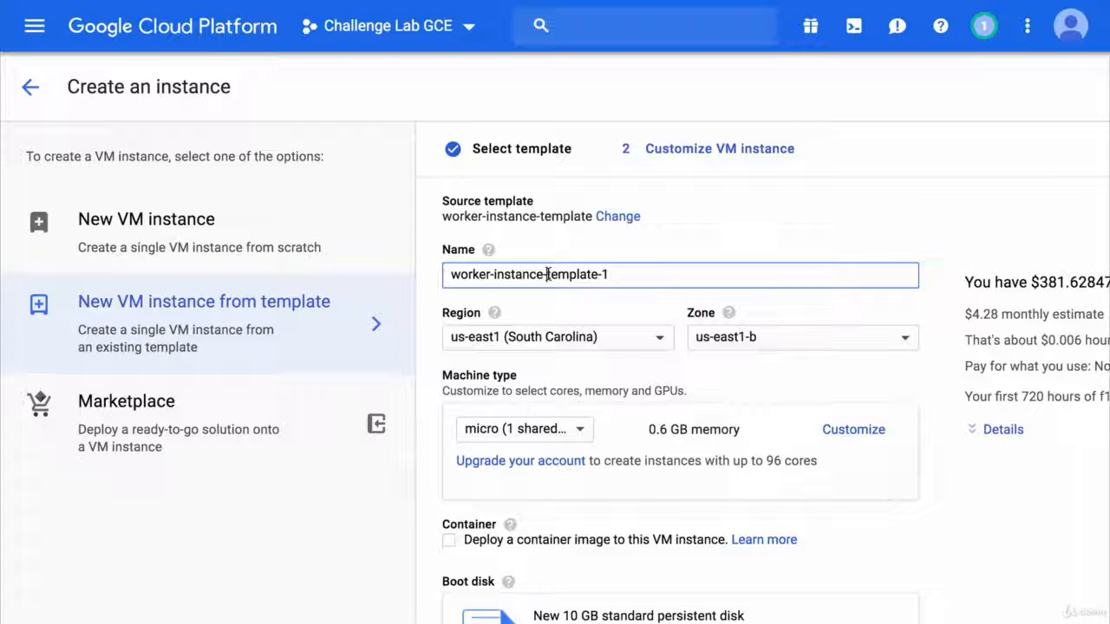
text(from)
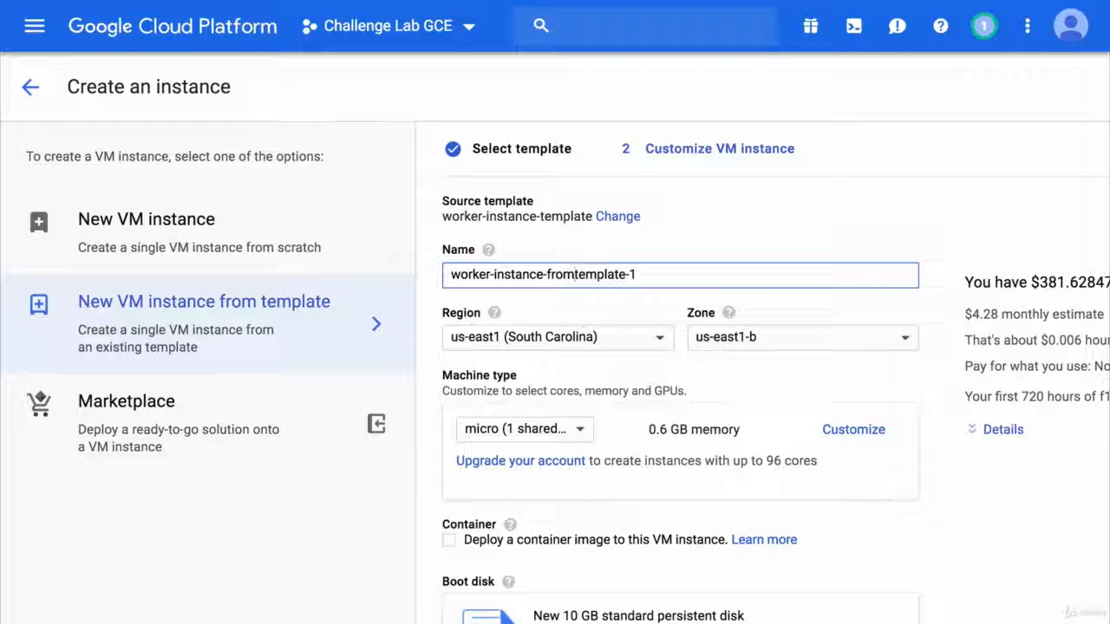
text(-)
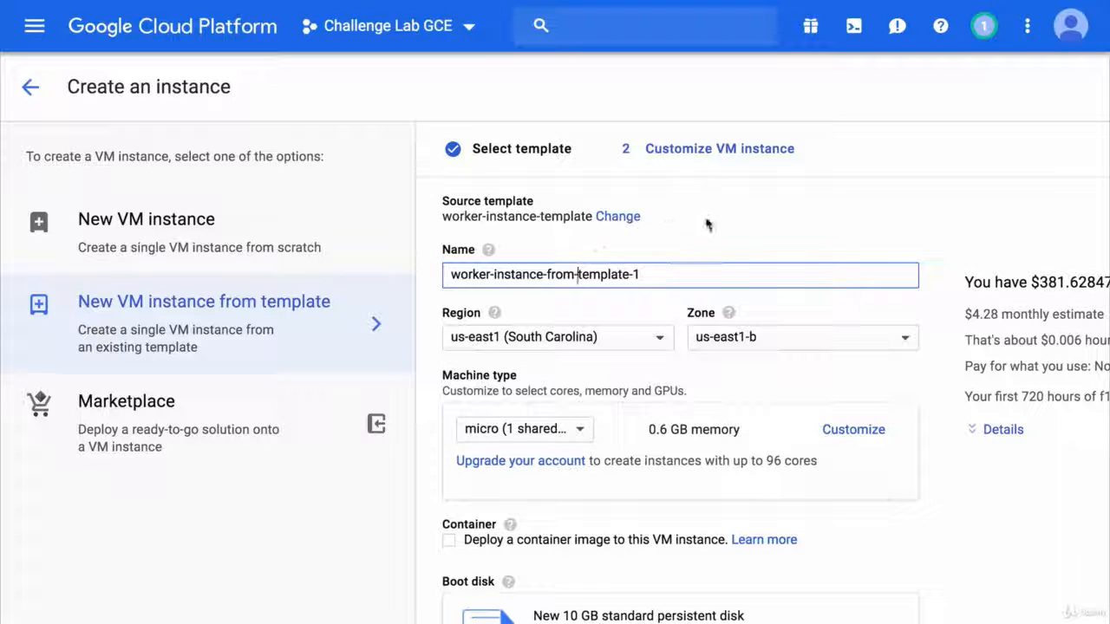
click(618, 323)
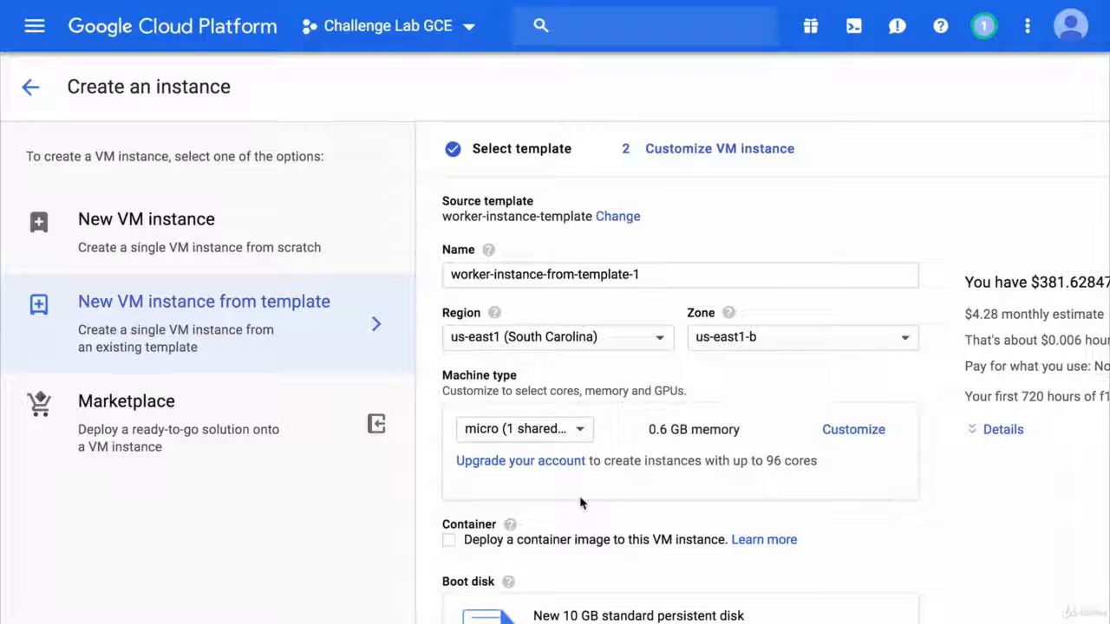
scroll(581, 500, down, 1)
scroll(581, 500, down, 15)
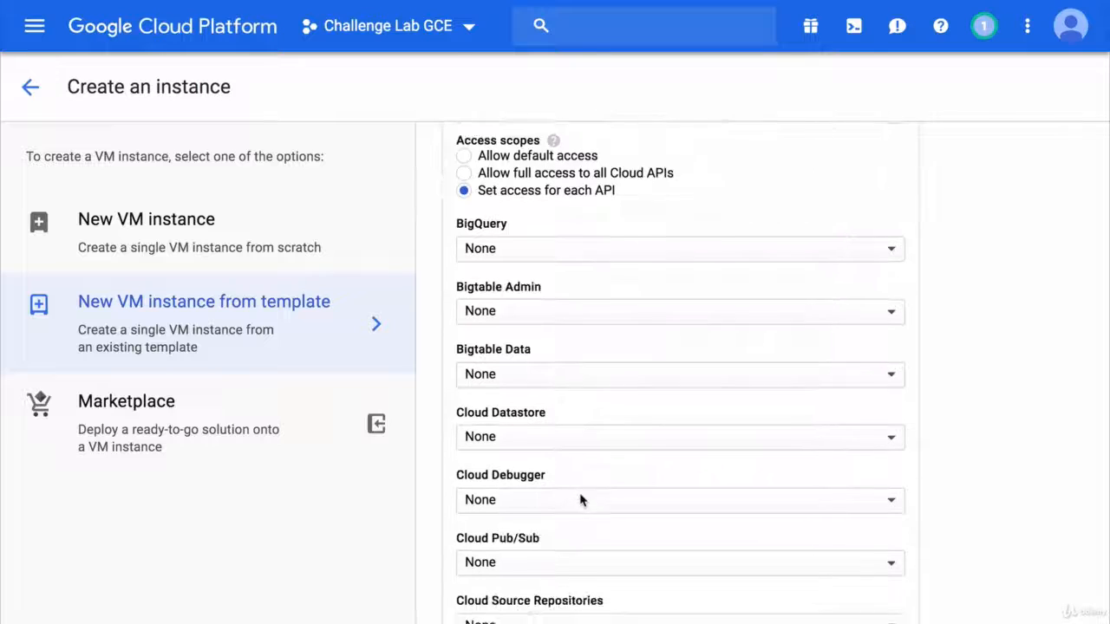
click(469, 520)
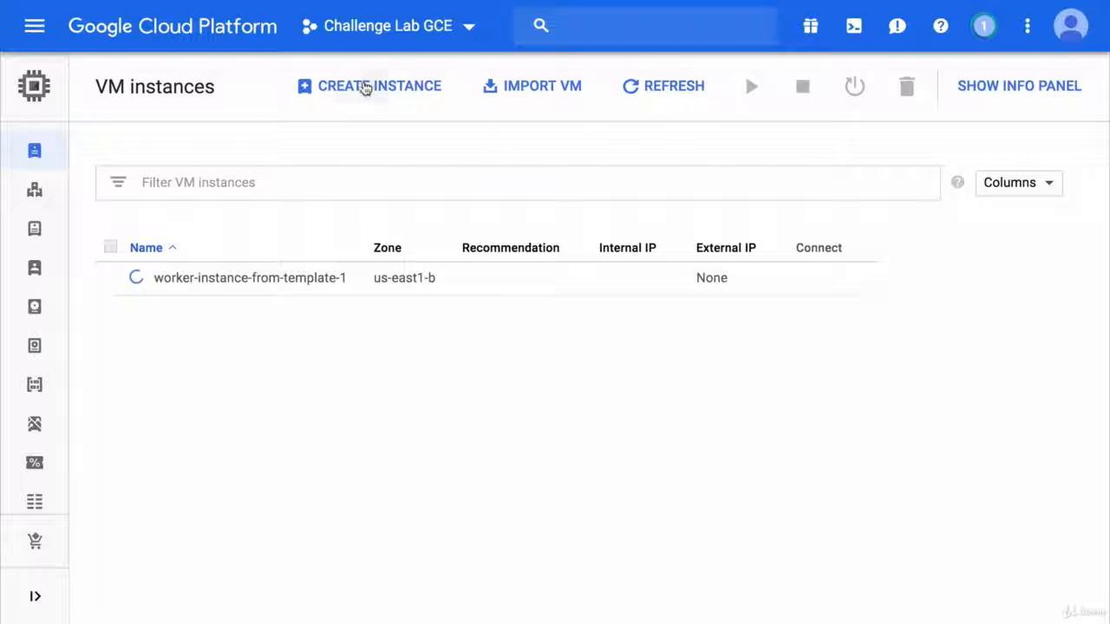
Start another VM instance from worker-instance-template and name it worker-instance-from-template-2
click(364, 87)
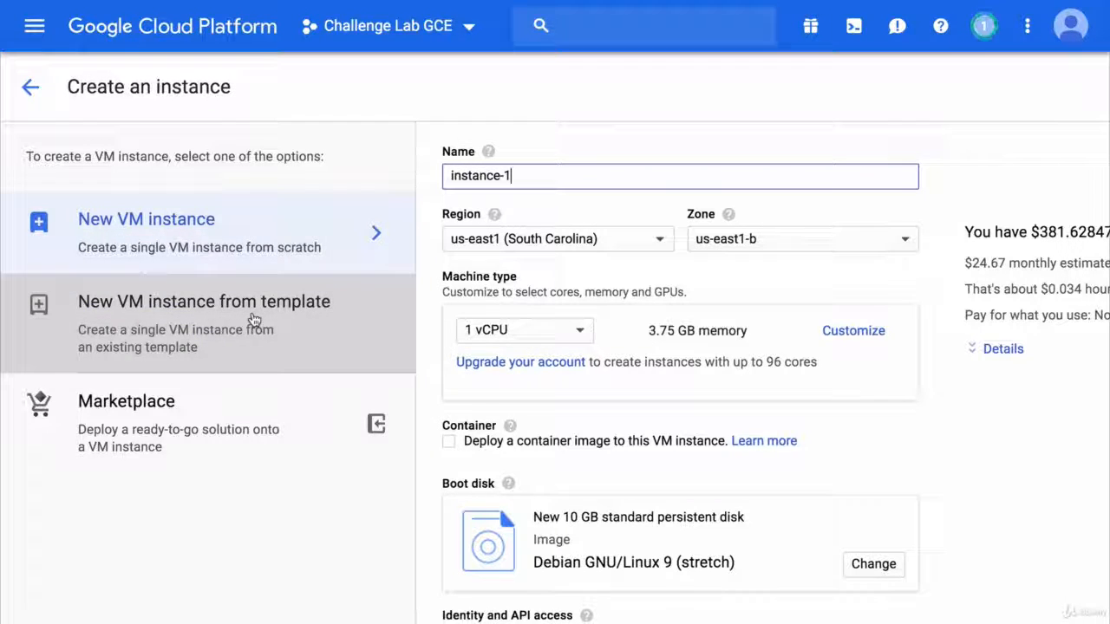
click(253, 320)
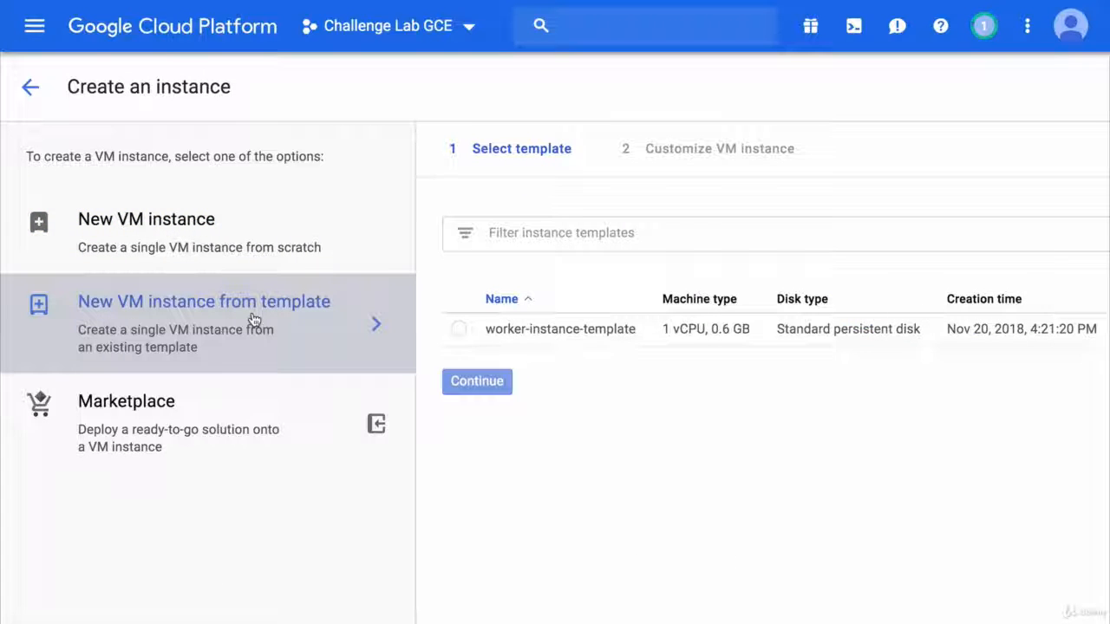
click(459, 330)
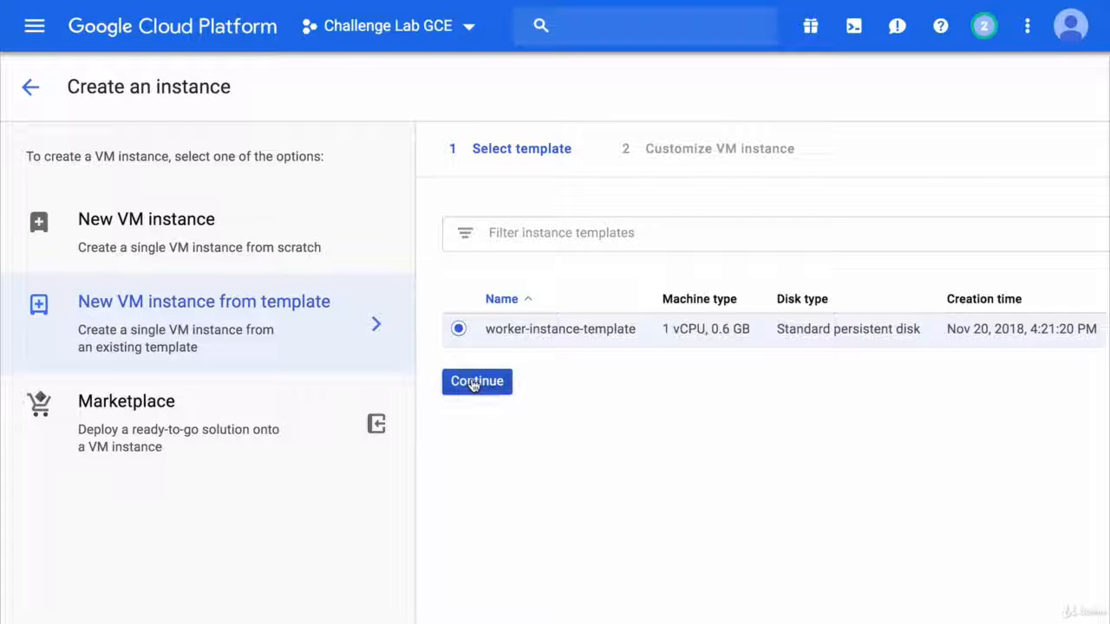
click(473, 382)
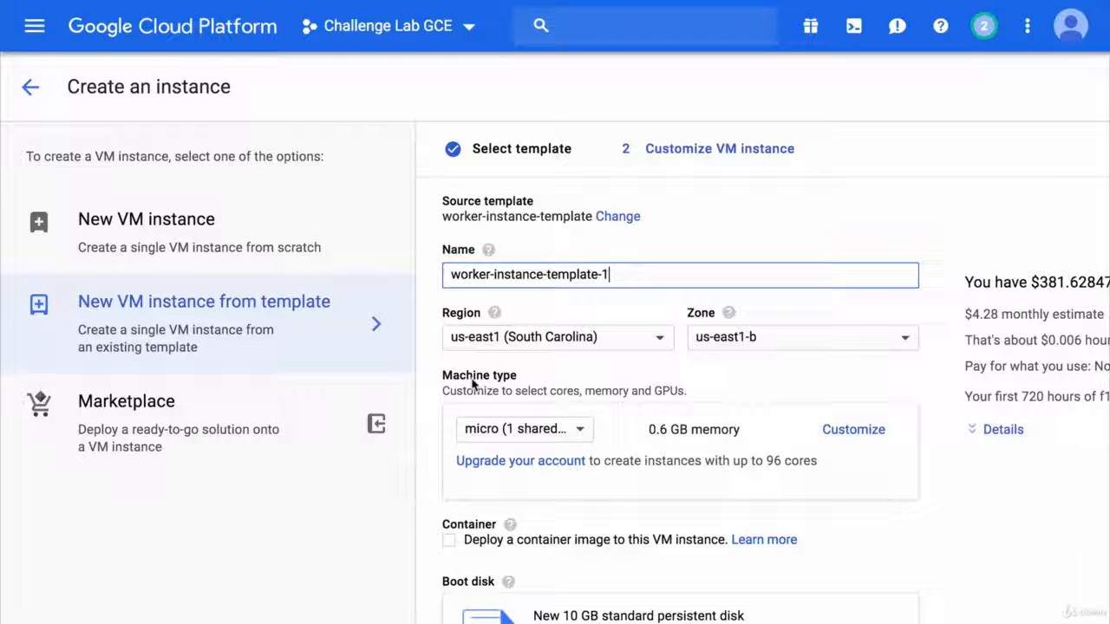
click(548, 274)
text(from)
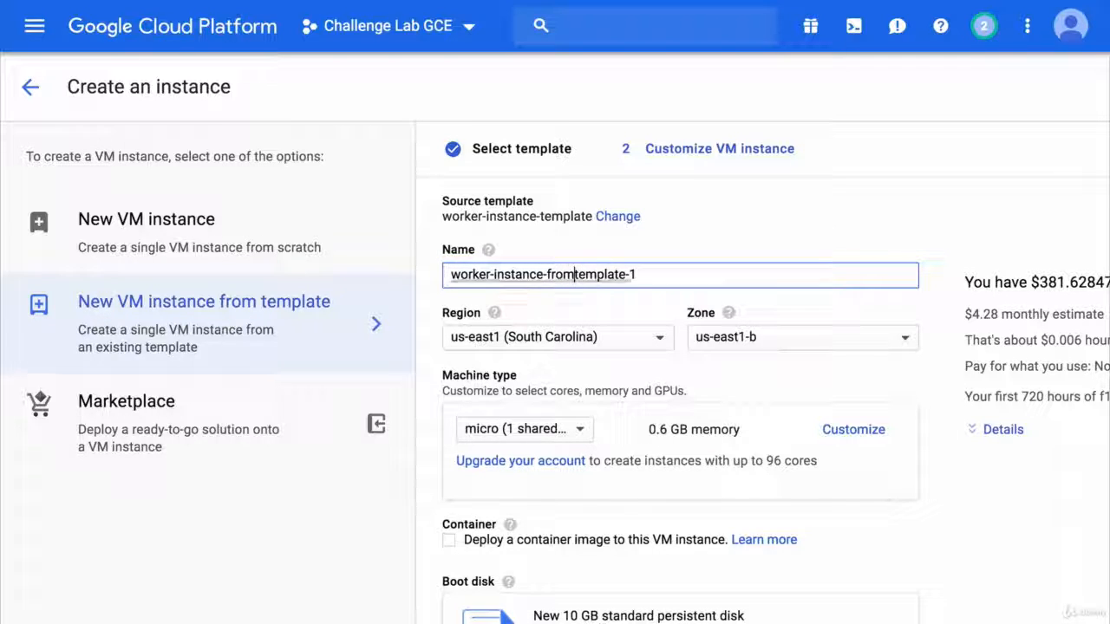
text(-)
click(639, 275)
key(BackSpace)
text(2)
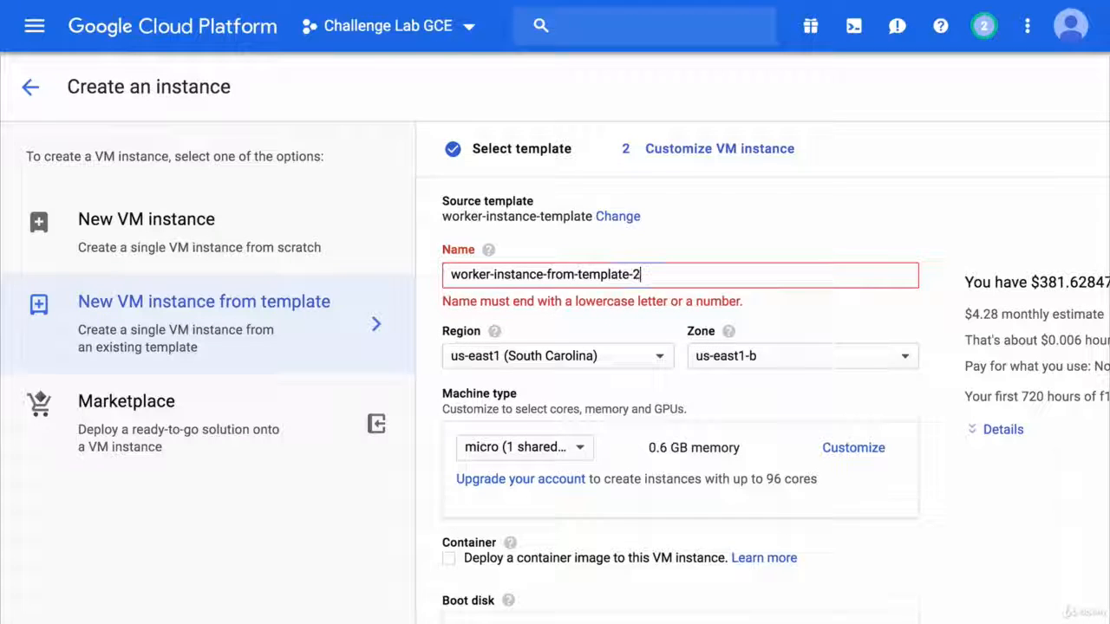
Set the second instance's machine type to 2 vCPUs with 7.5 GB memory (n1-standard-2) and create it
click(509, 433)
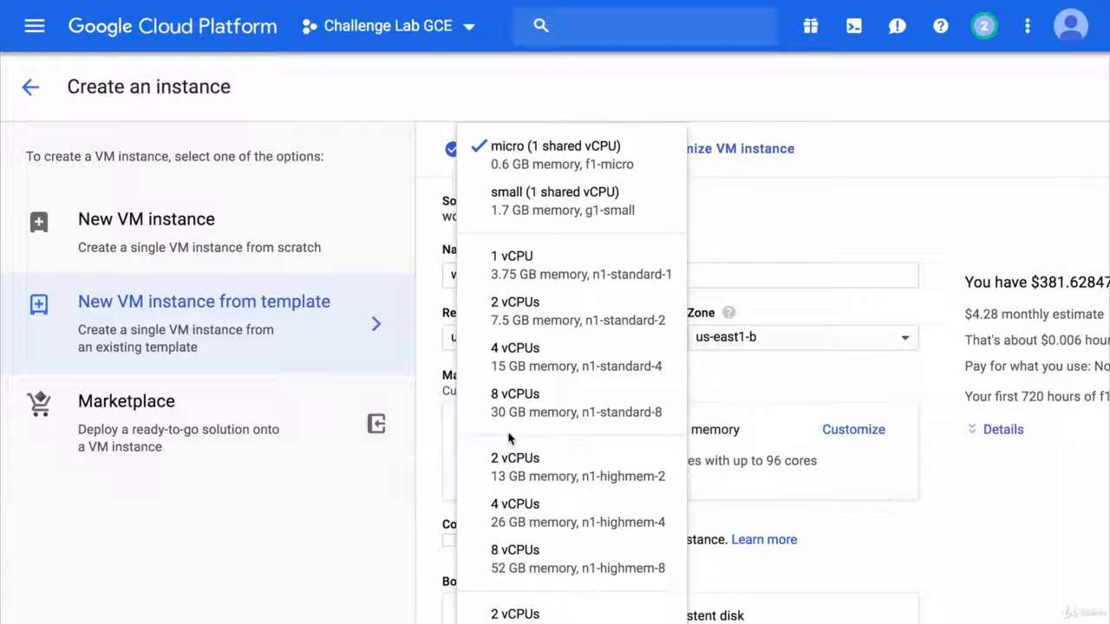
click(545, 312)
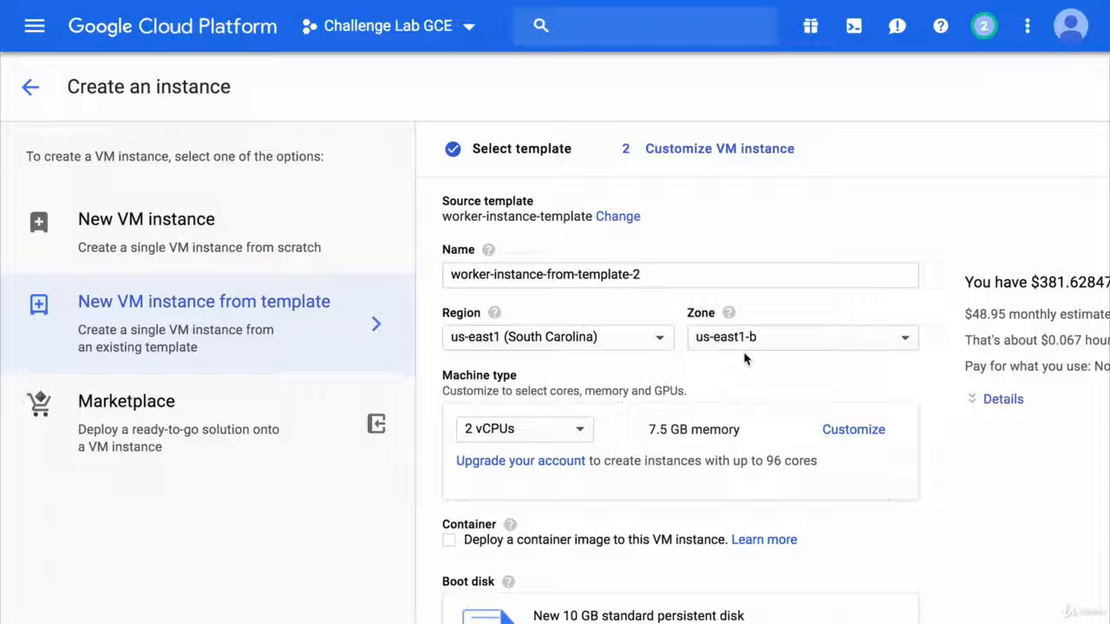
scroll(744, 358, down, 10)
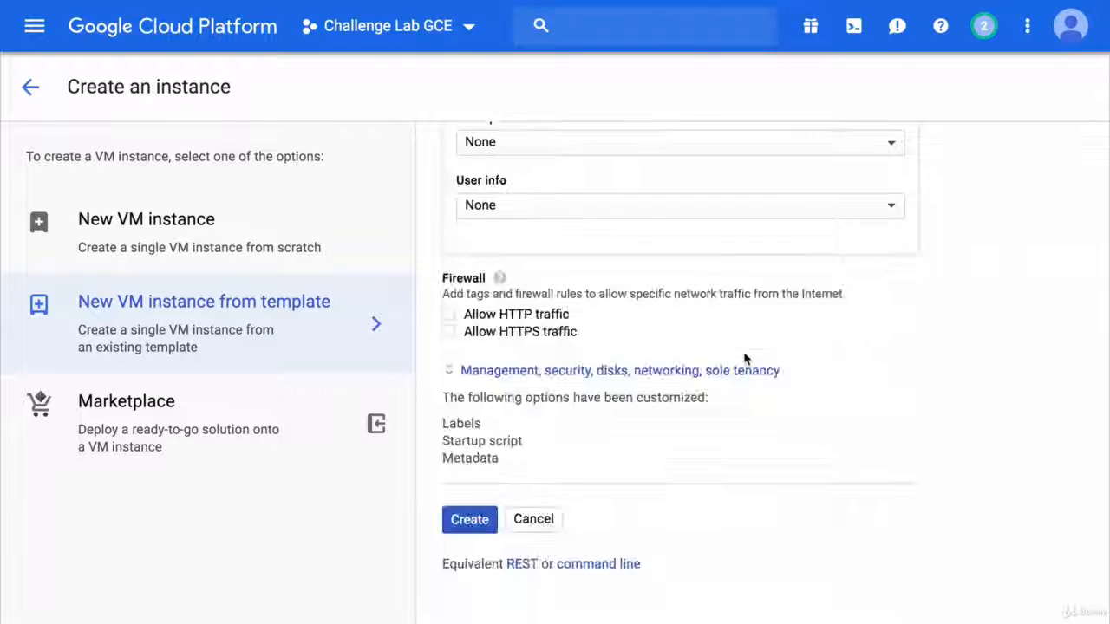
click(484, 525)
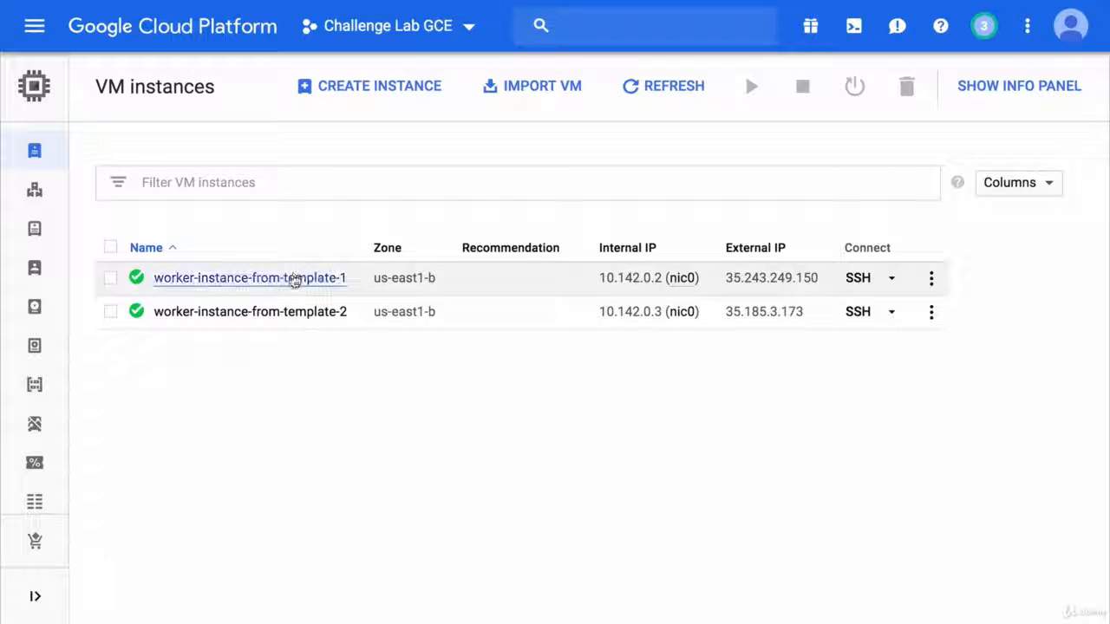
Examine the CPU monitoring graph of worker-instance-from-template-1, dismissing the Stackdriver setup suggestion
click(292, 278)
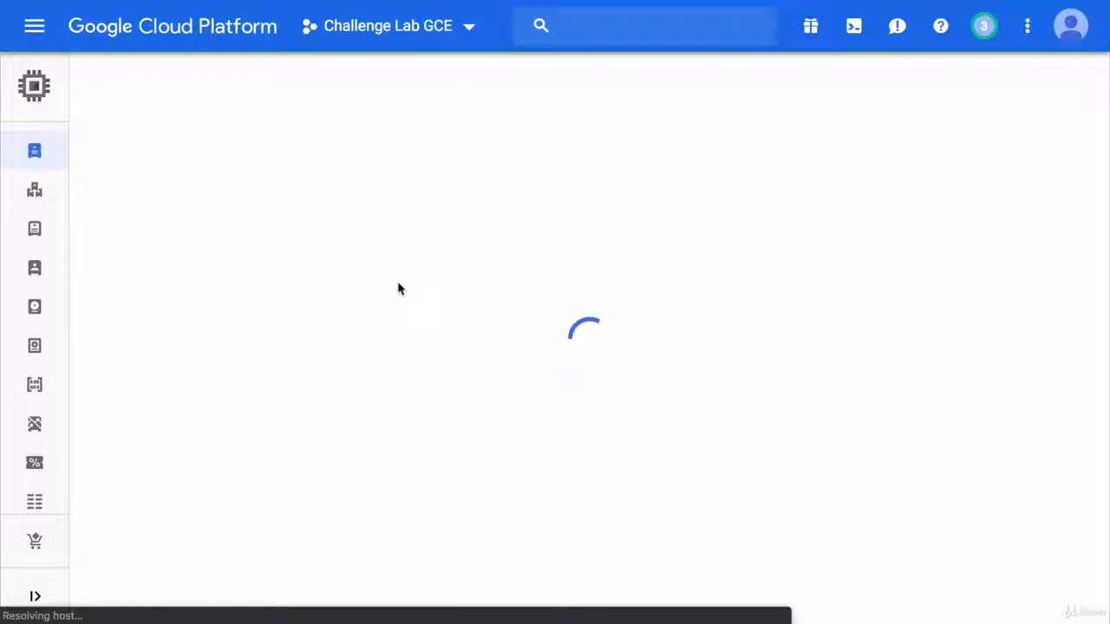
click(193, 164)
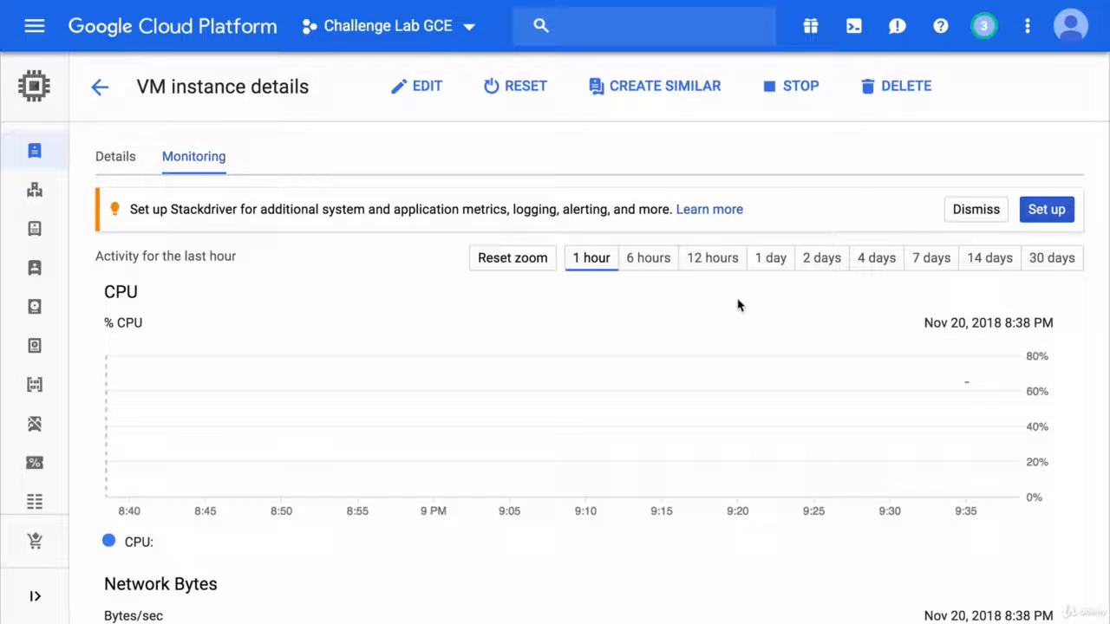
mouse_move(969, 394)
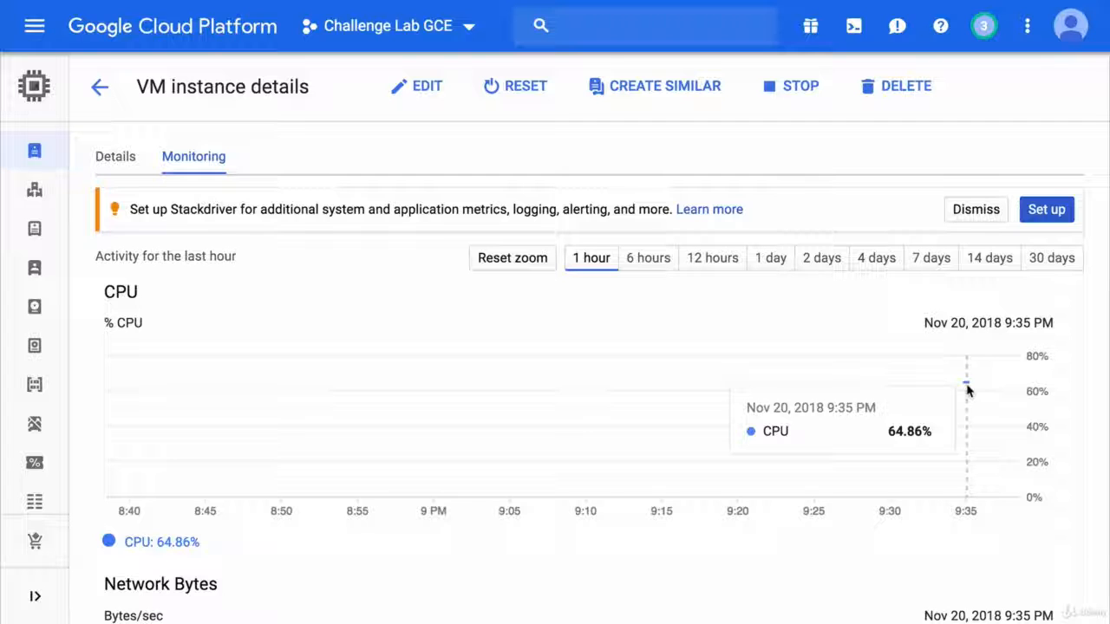
click(989, 213)
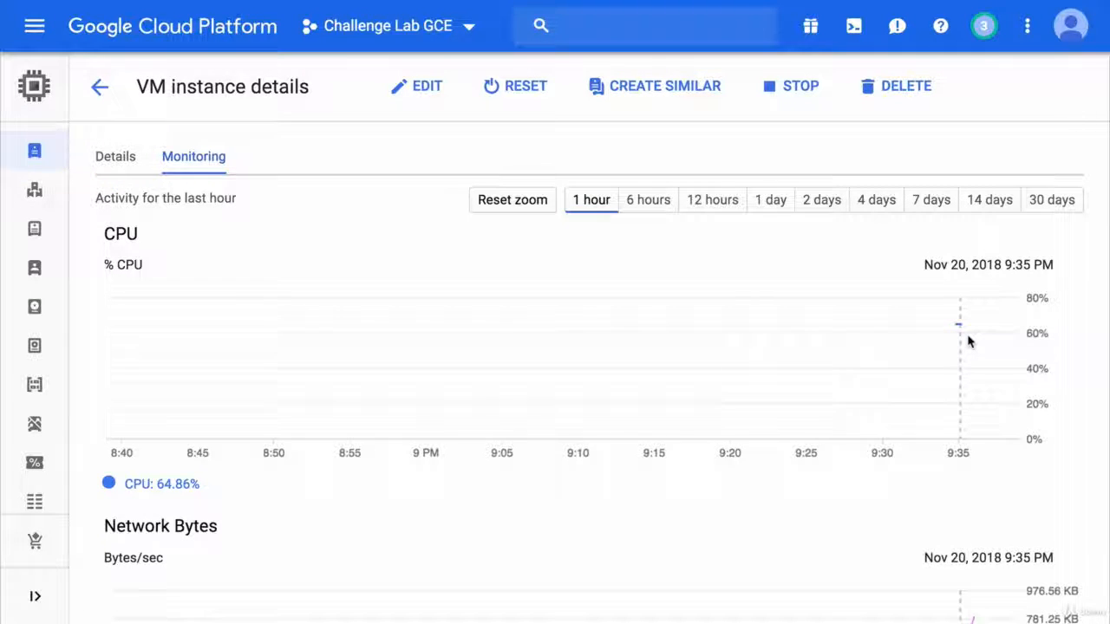
mouse_move(976, 333)
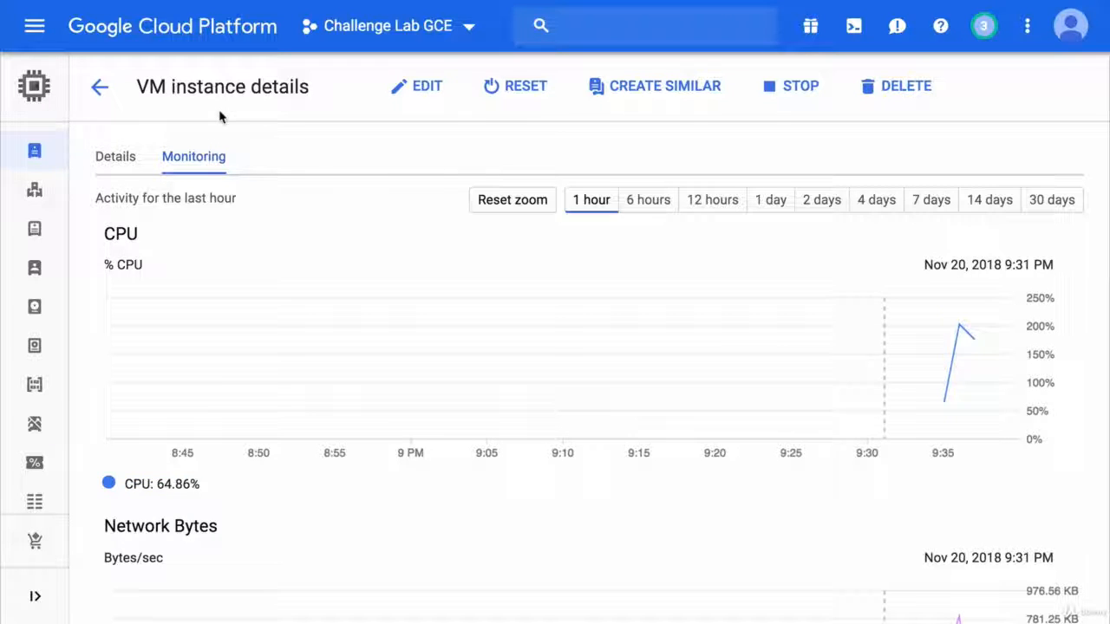
Check the details and monitoring graphs of worker-instance-from-template-2, and return to the VM instances list
click(102, 93)
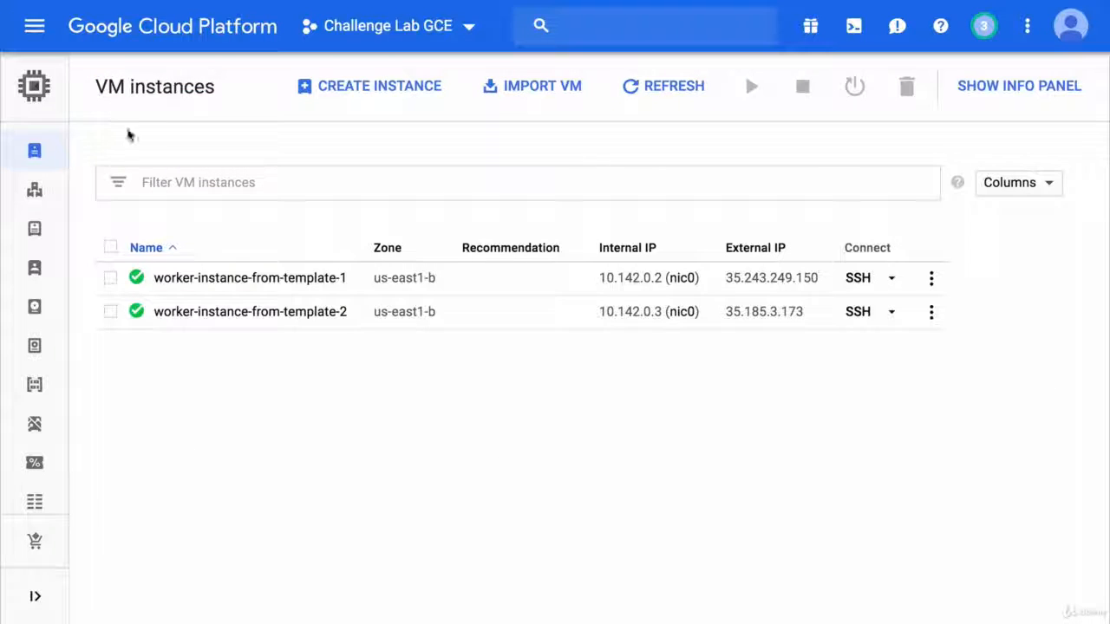
click(242, 317)
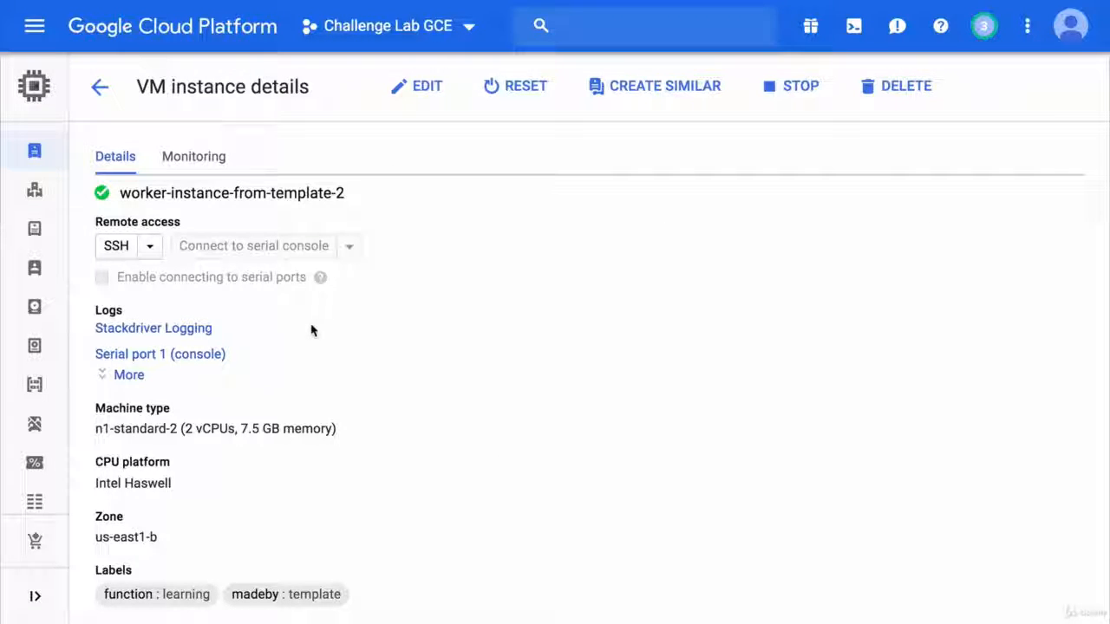
click(185, 164)
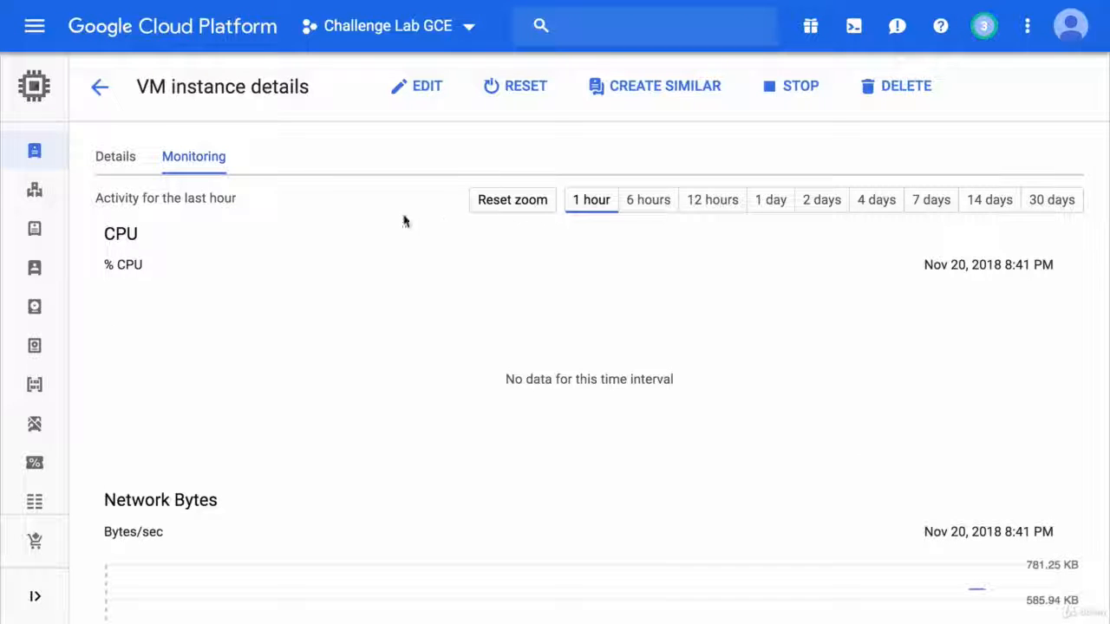
click(98, 88)
Start creating a new instance group and name it my-unmanaged-instance-group
mouse_move(40, 190)
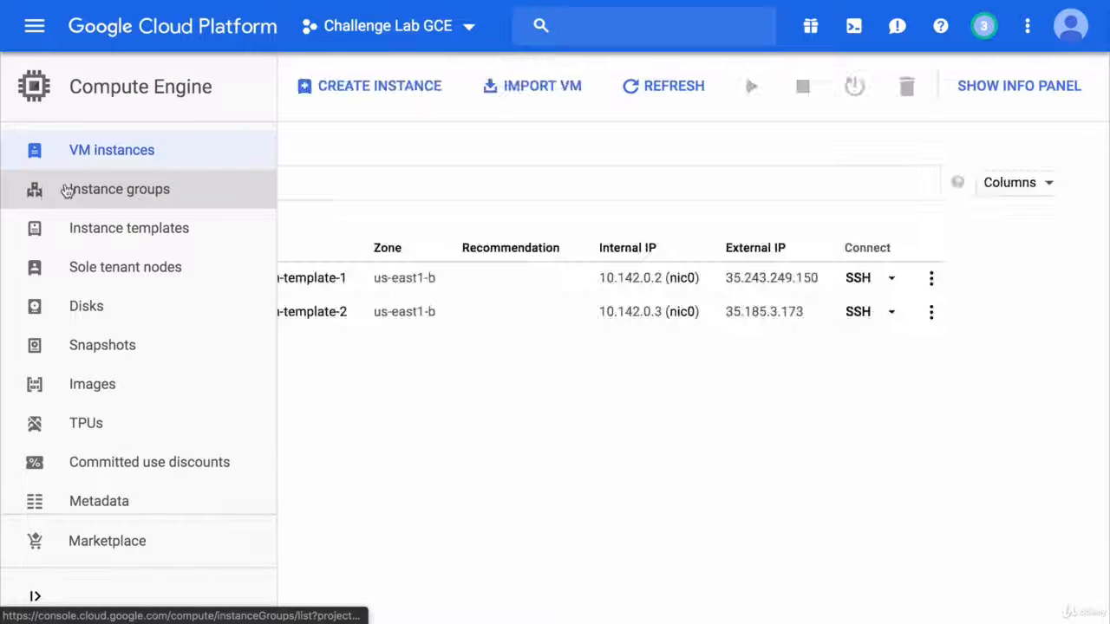
click(106, 187)
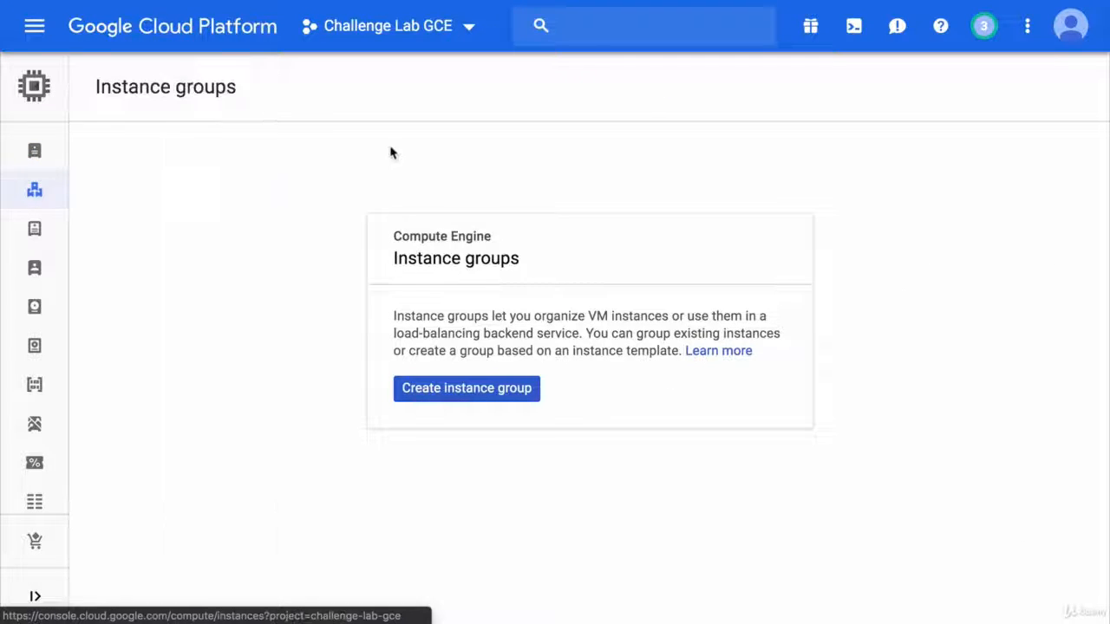
click(473, 401)
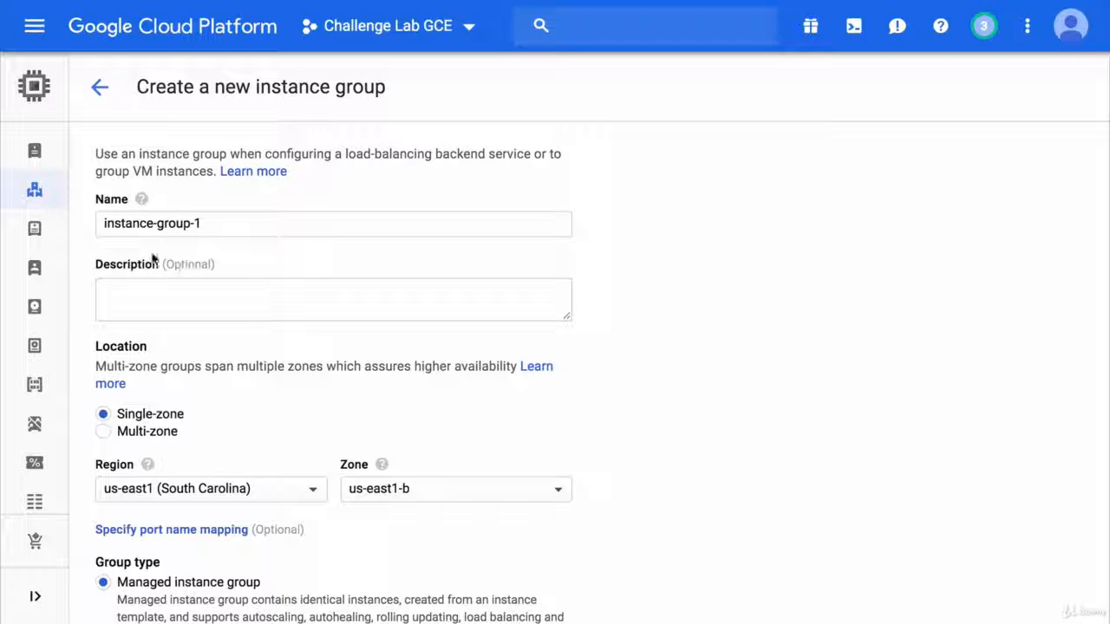
click(103, 223)
text(my-unmana)
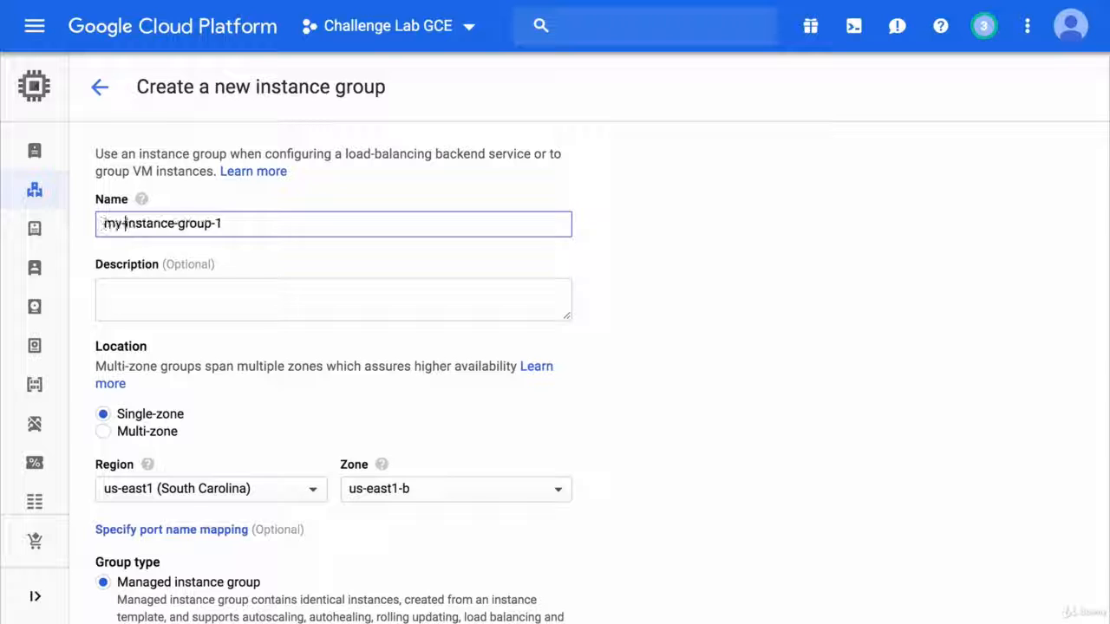
text(ged-)
key(End)
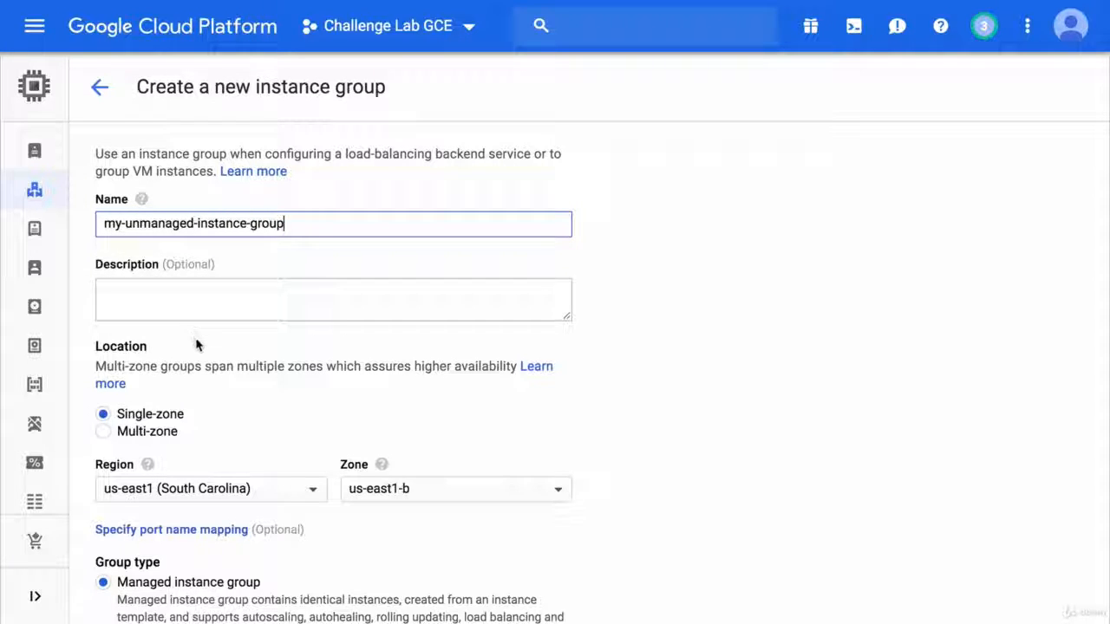
Set the group type of the new instance group to Unmanaged instance group
scroll(196, 344, down, 3)
scroll(198, 344, down, 3)
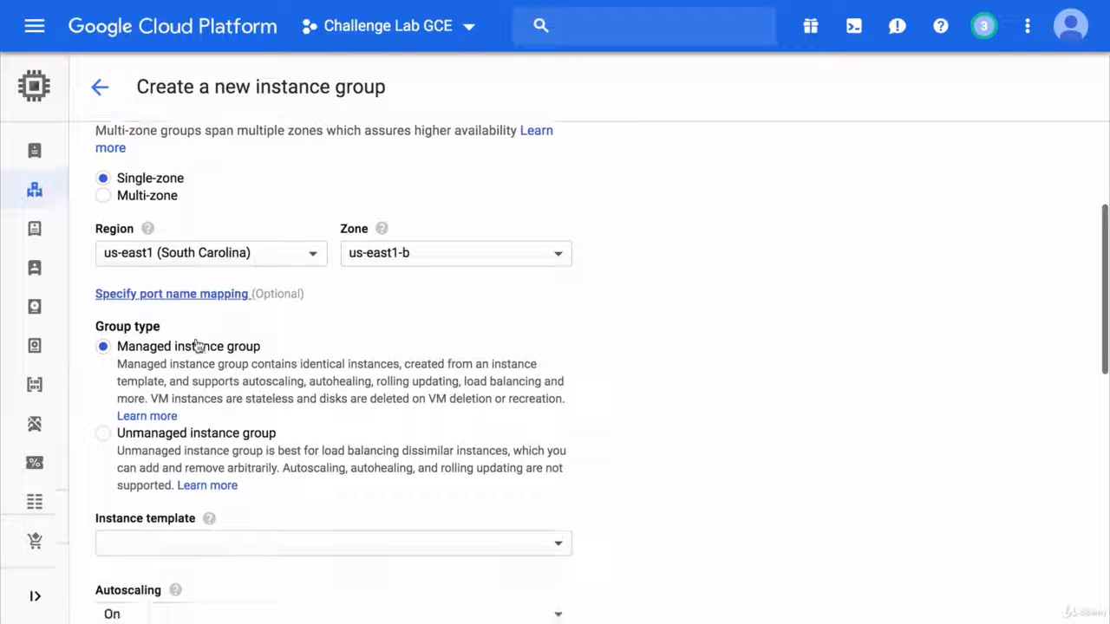
click(206, 401)
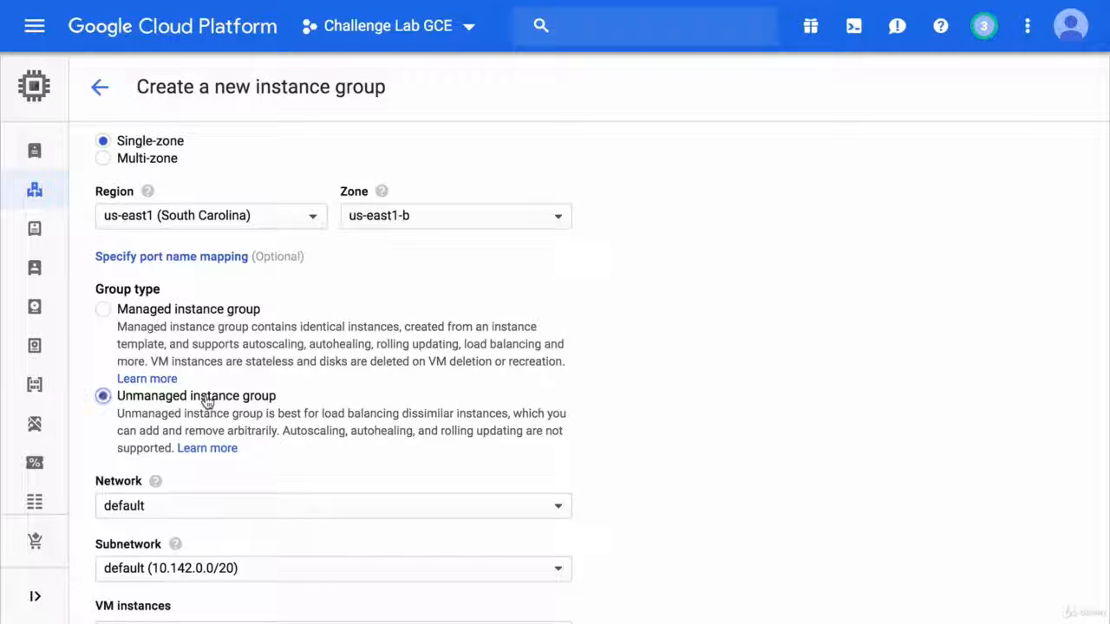
scroll(206, 401, up, 2)
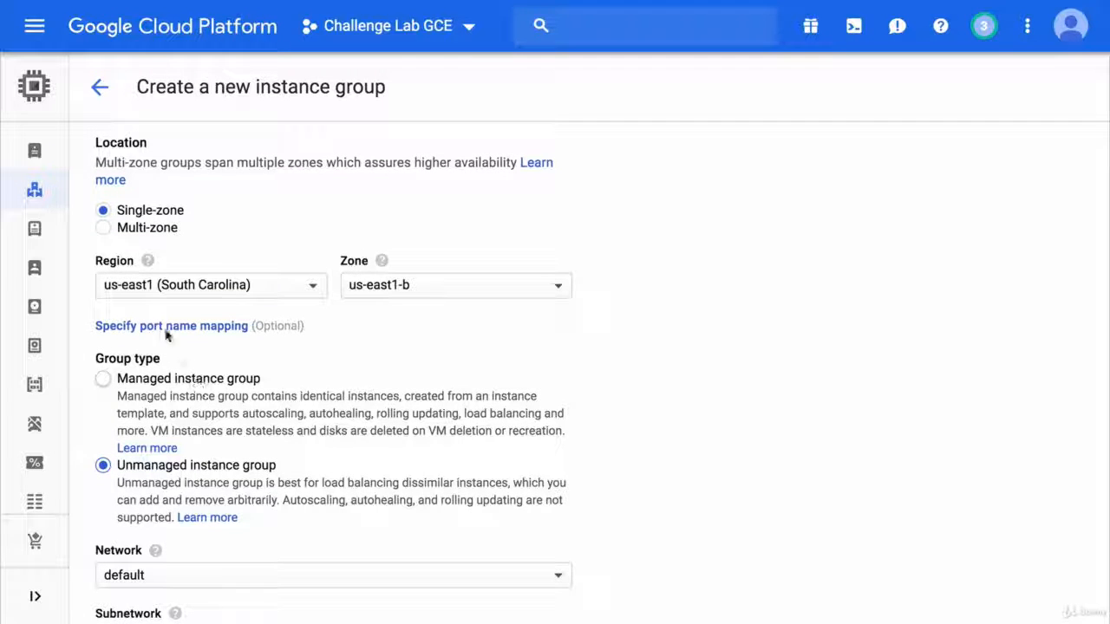
click(103, 229)
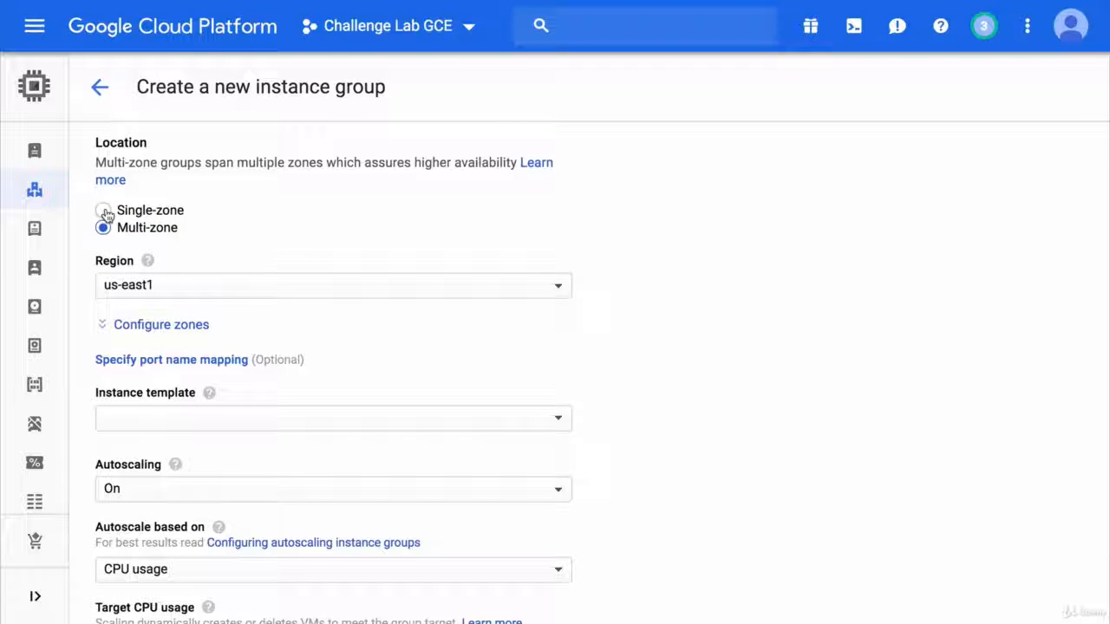
click(103, 211)
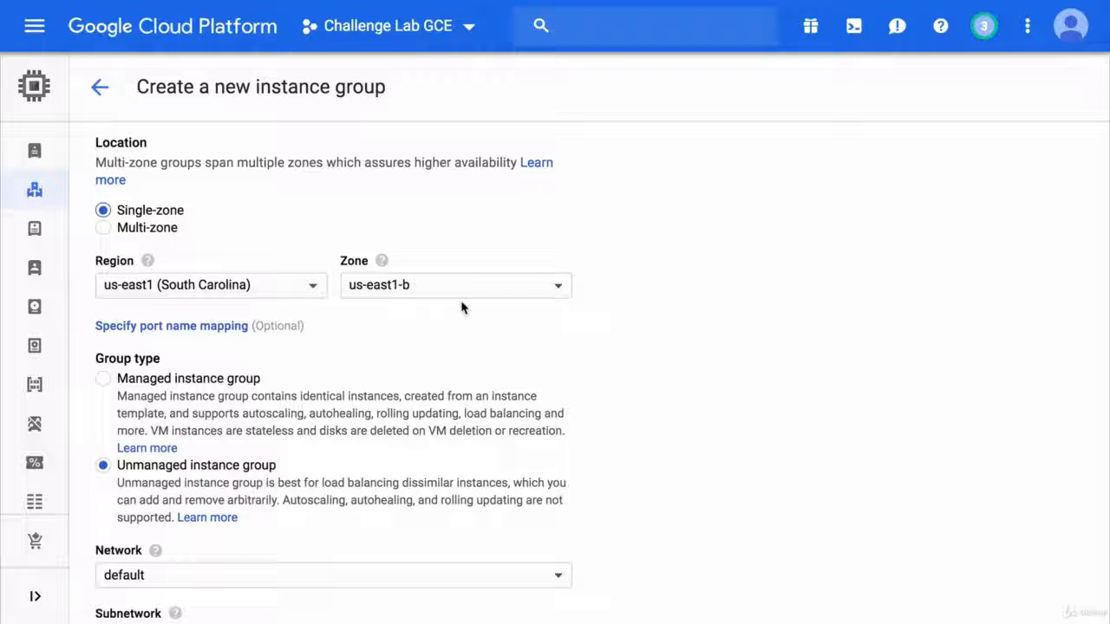
Add worker-instance-from-template-1 and worker-instance-from-template-2 as VM instances and create the unmanaged instance group
scroll(462, 307, down, 5)
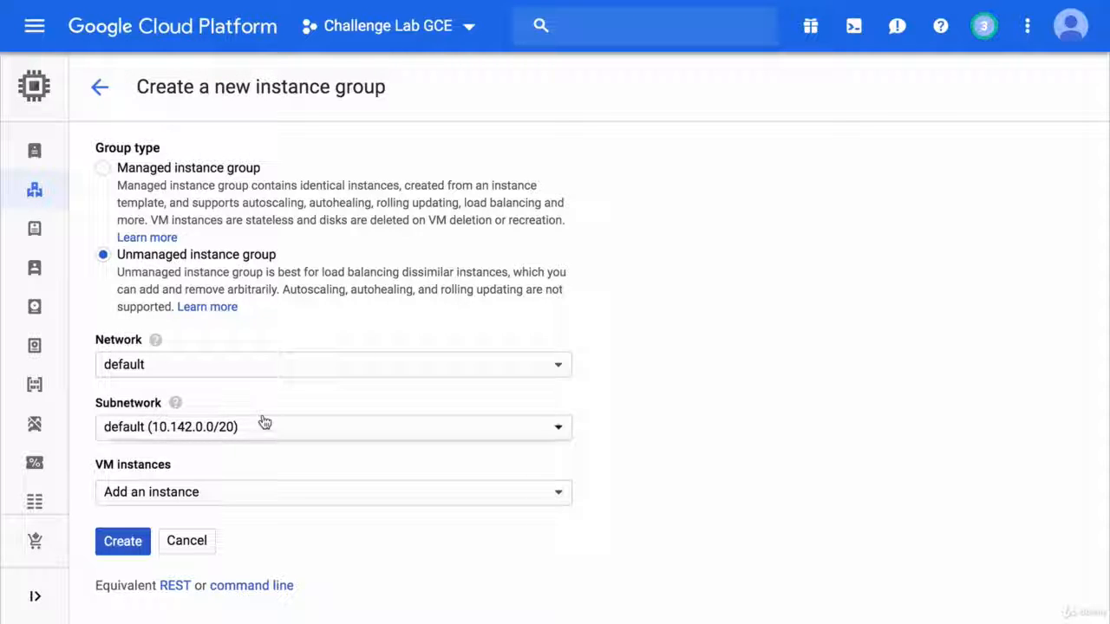
click(156, 495)
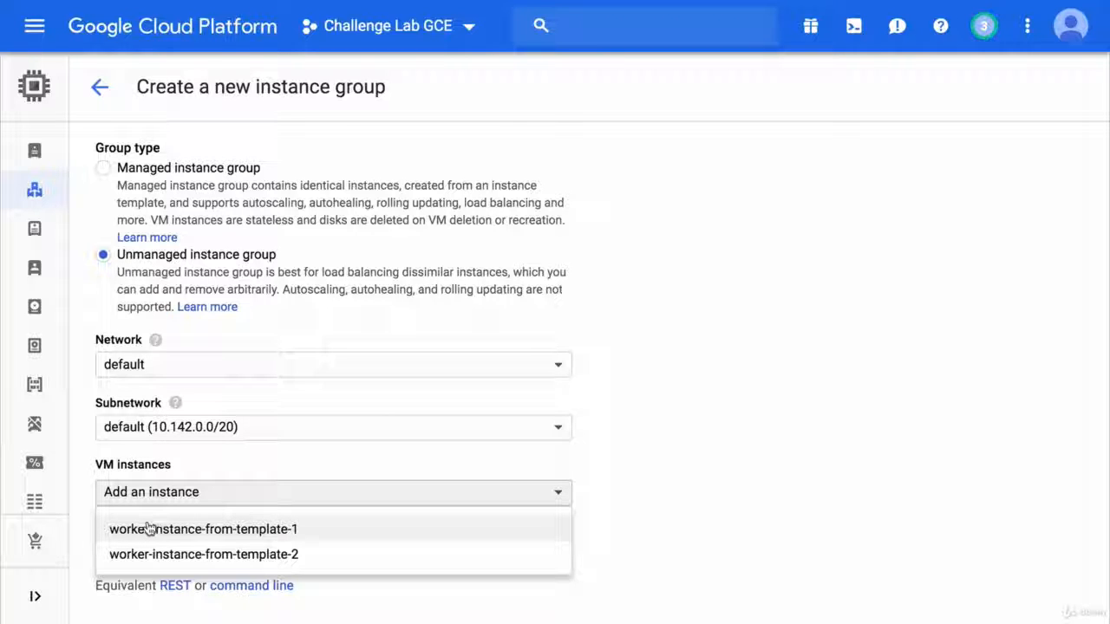
click(149, 529)
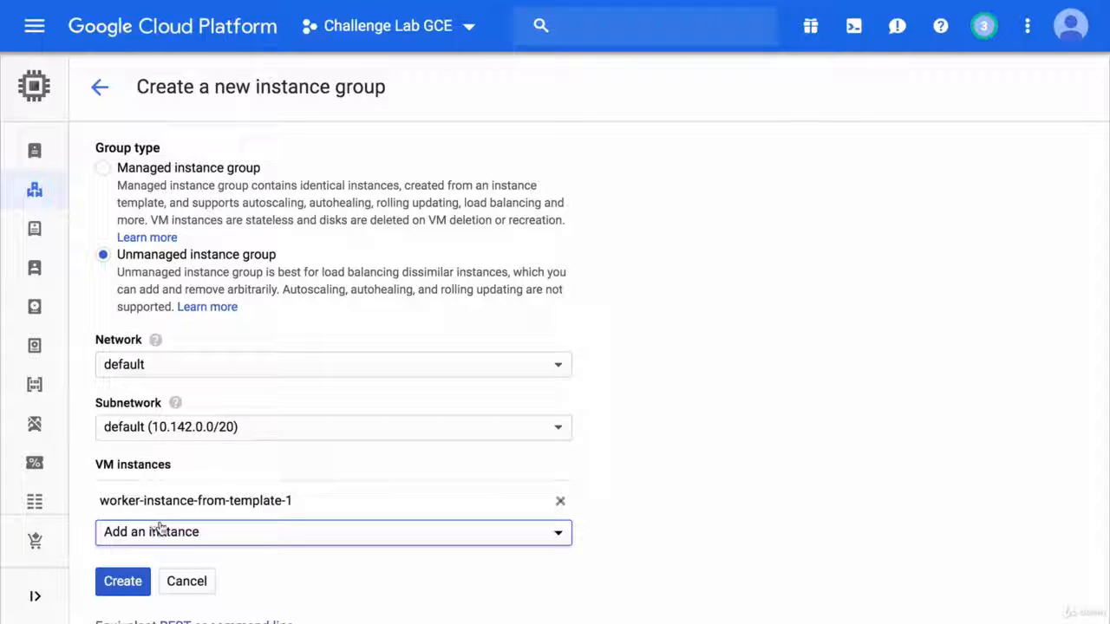
click(218, 530)
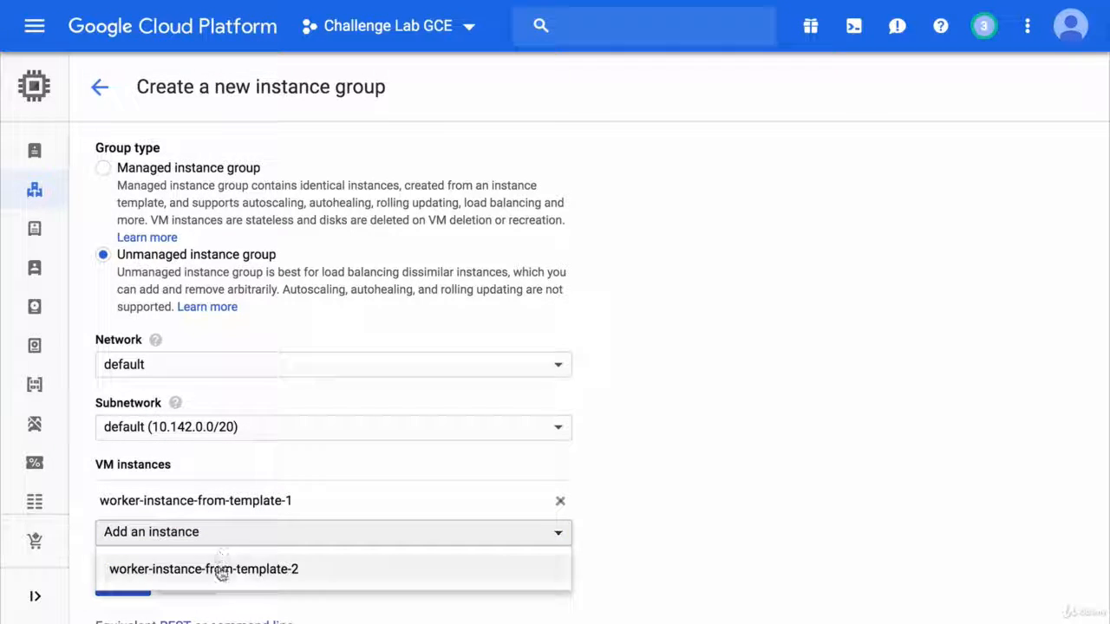
click(222, 568)
scroll(258, 540, down, 2)
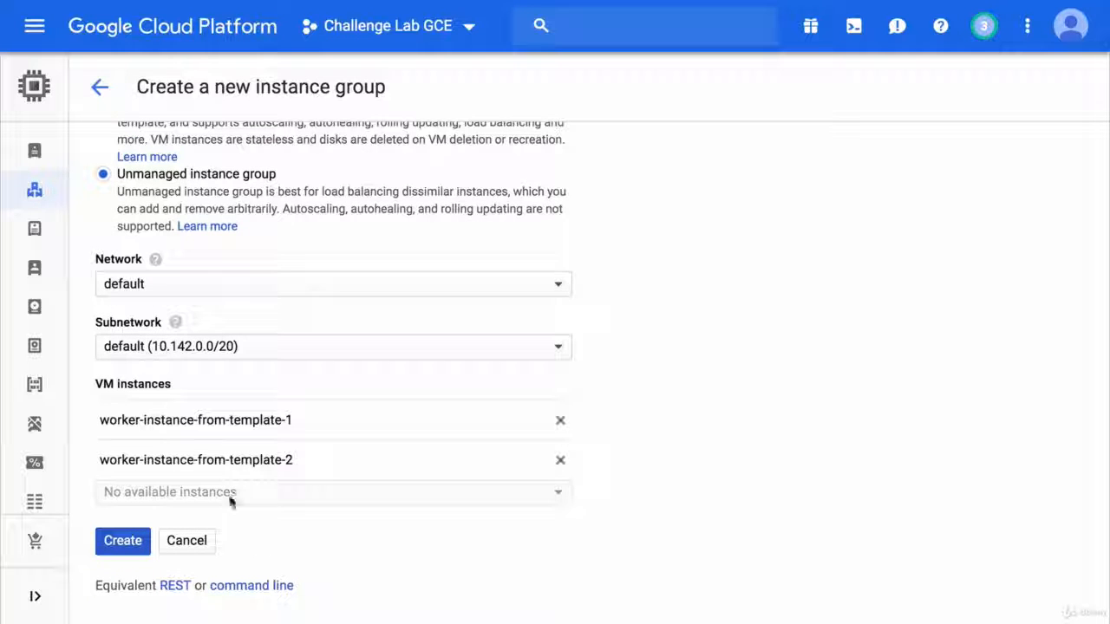
click(137, 540)
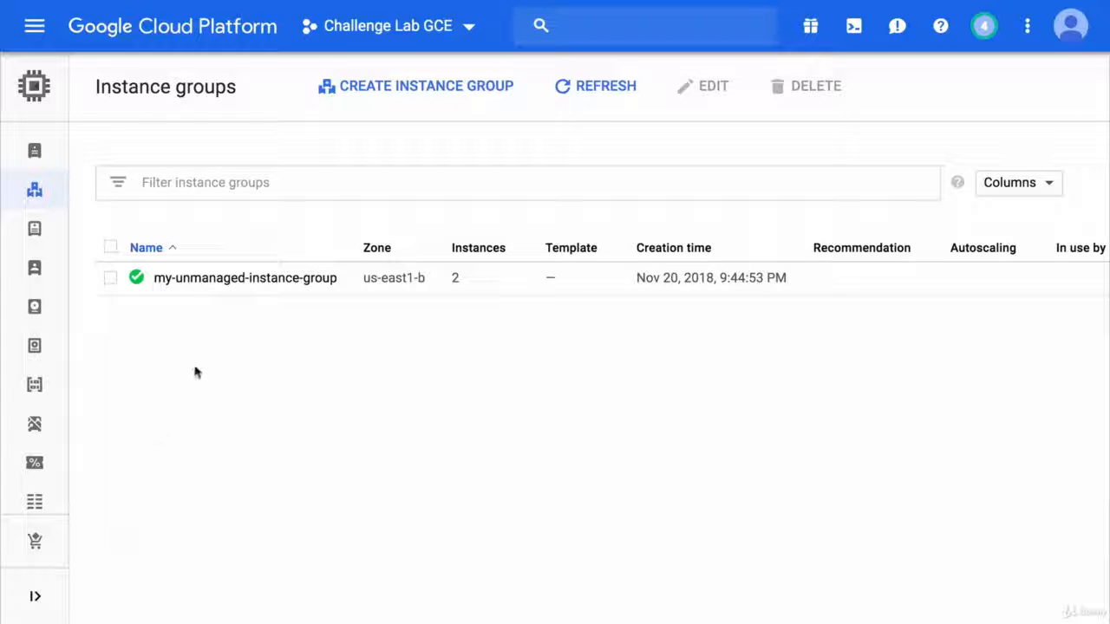
Examine the CPU monitoring graph of my-unmanaged-instance-group and return to its member list
click(250, 279)
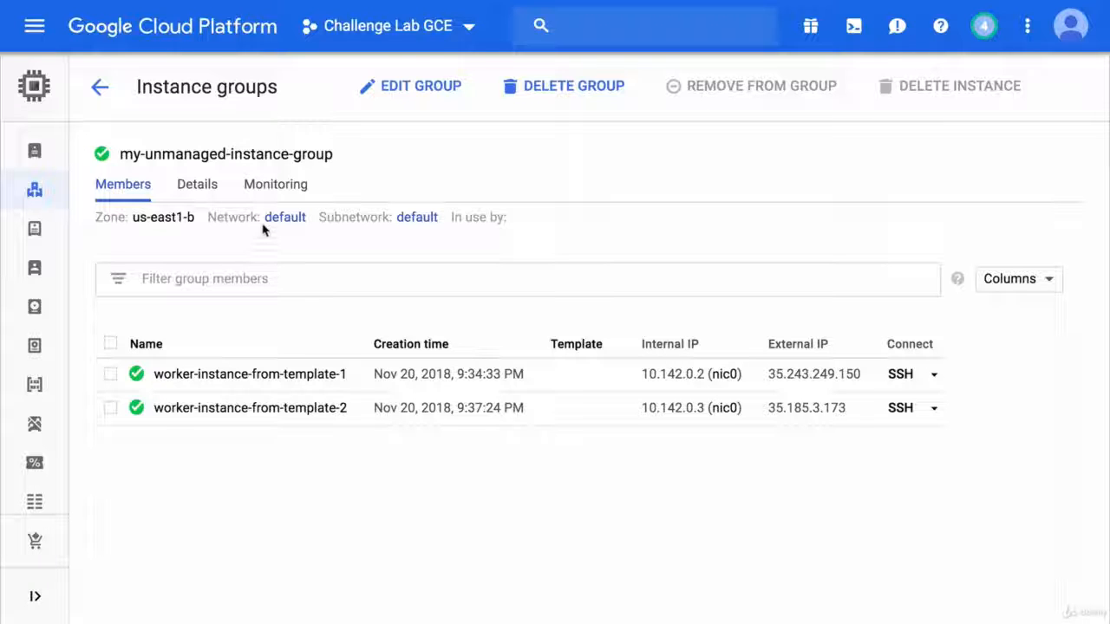
click(281, 184)
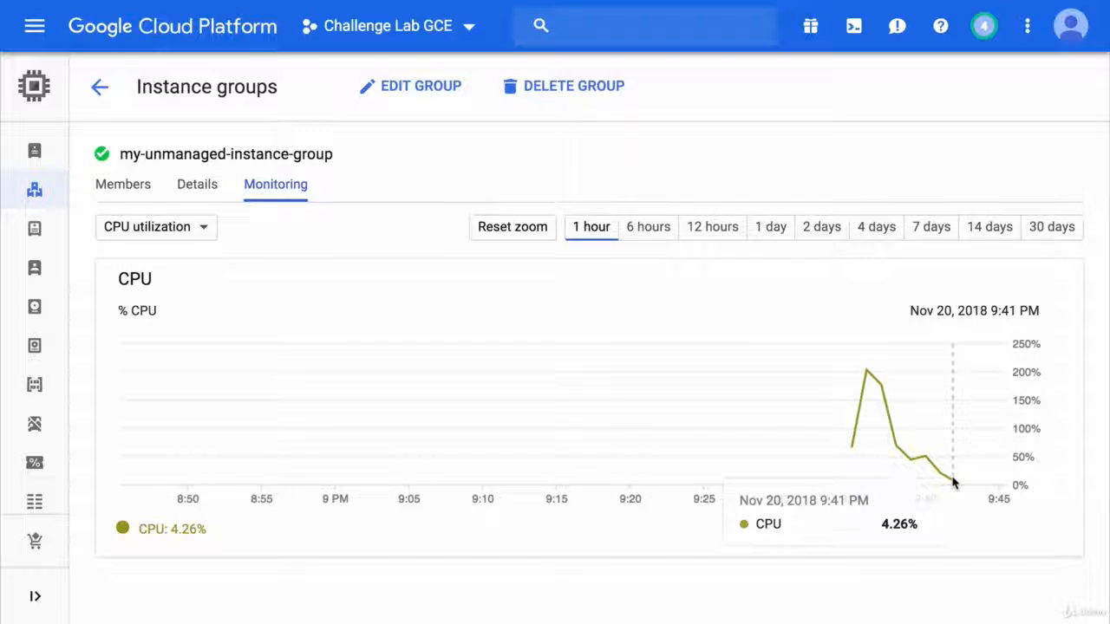
click(147, 187)
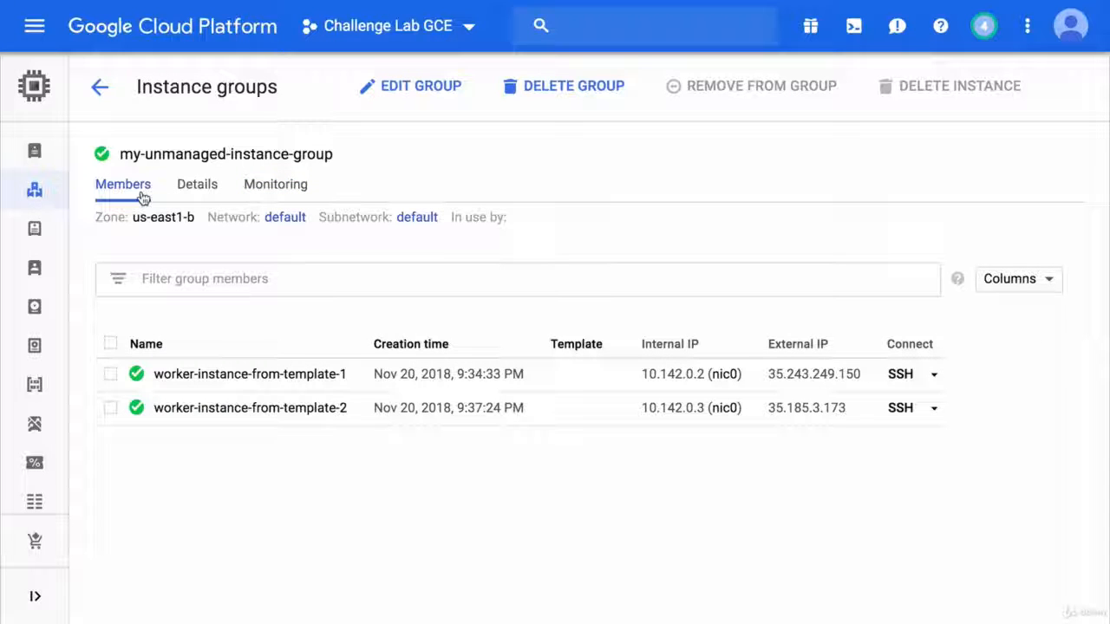
Stop the worker-instance-from-template-2 VM from its instance details
click(223, 417)
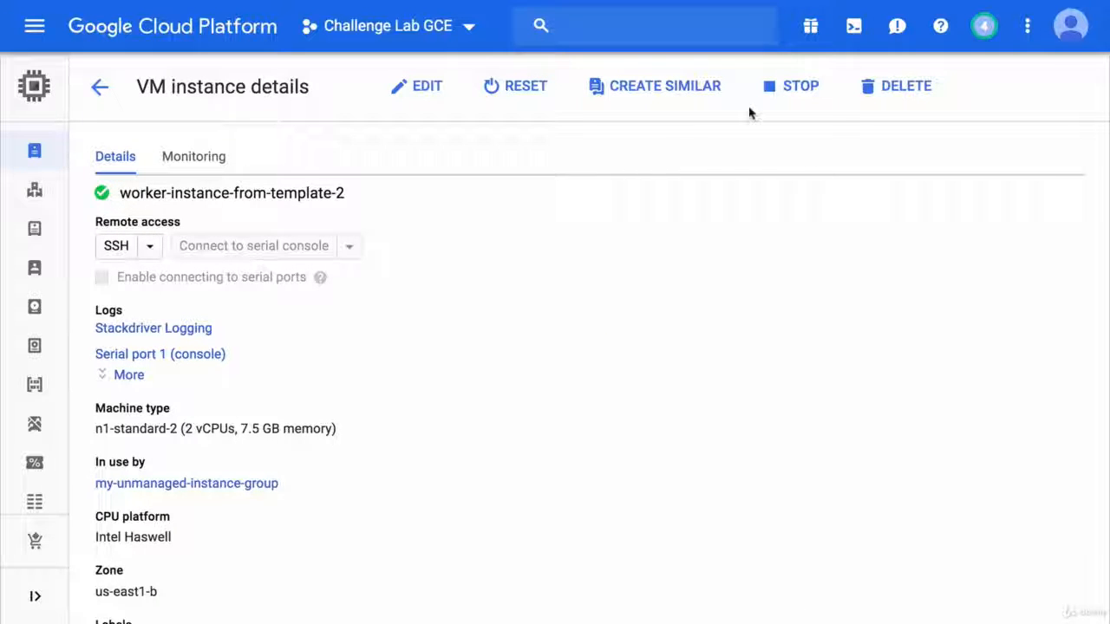
click(780, 91)
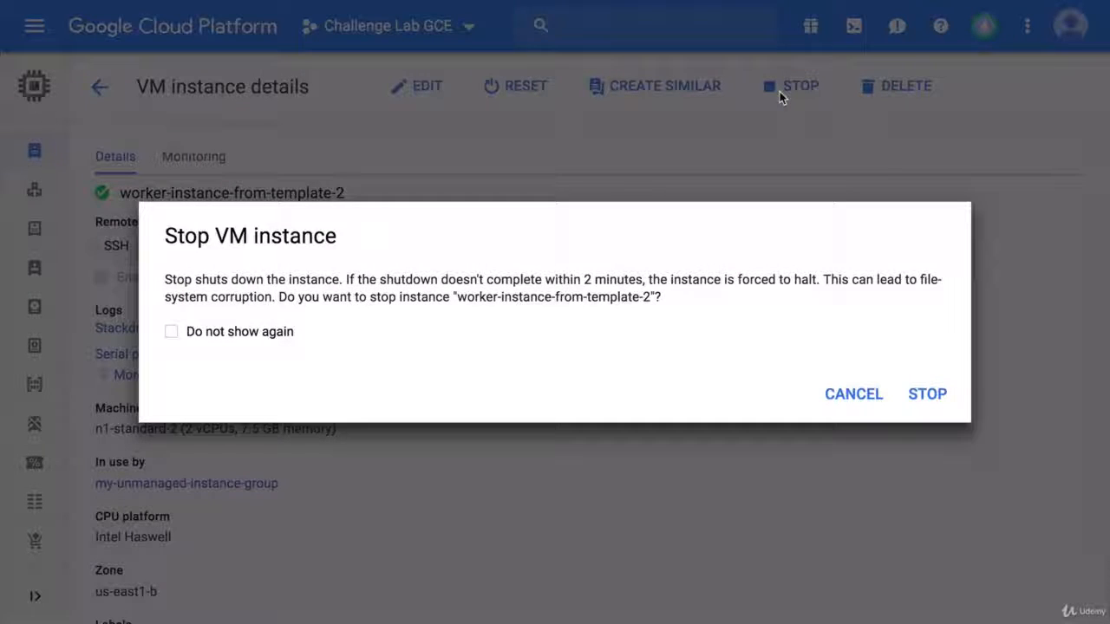
click(927, 395)
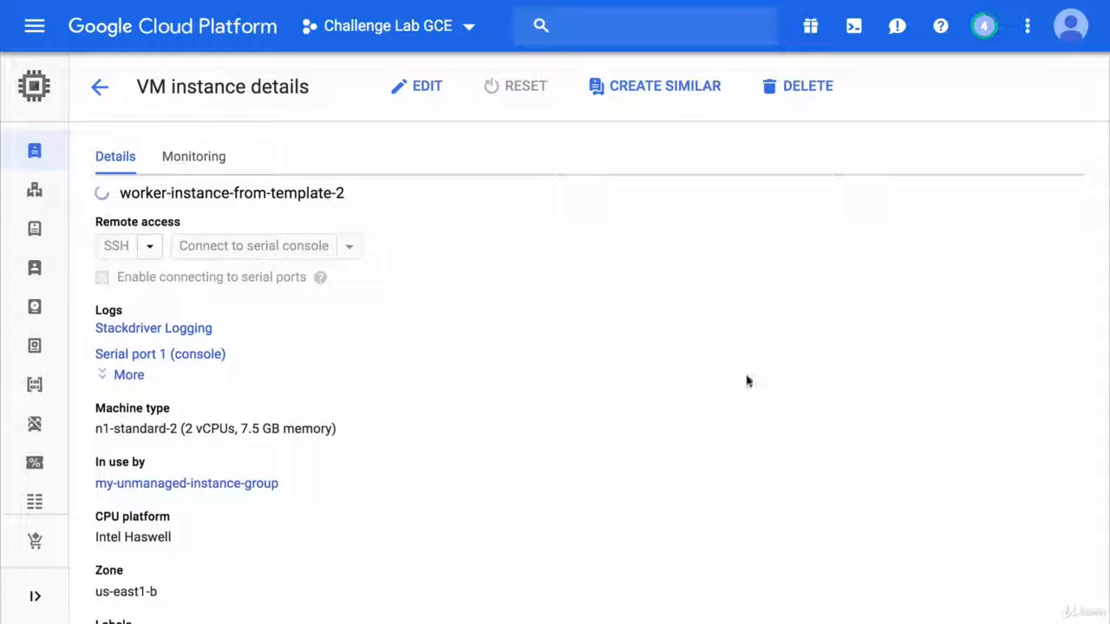
Check the member status and CPU monitoring graph of my-unmanaged-instance-group after stopping the second worker instance
mouse_move(52, 204)
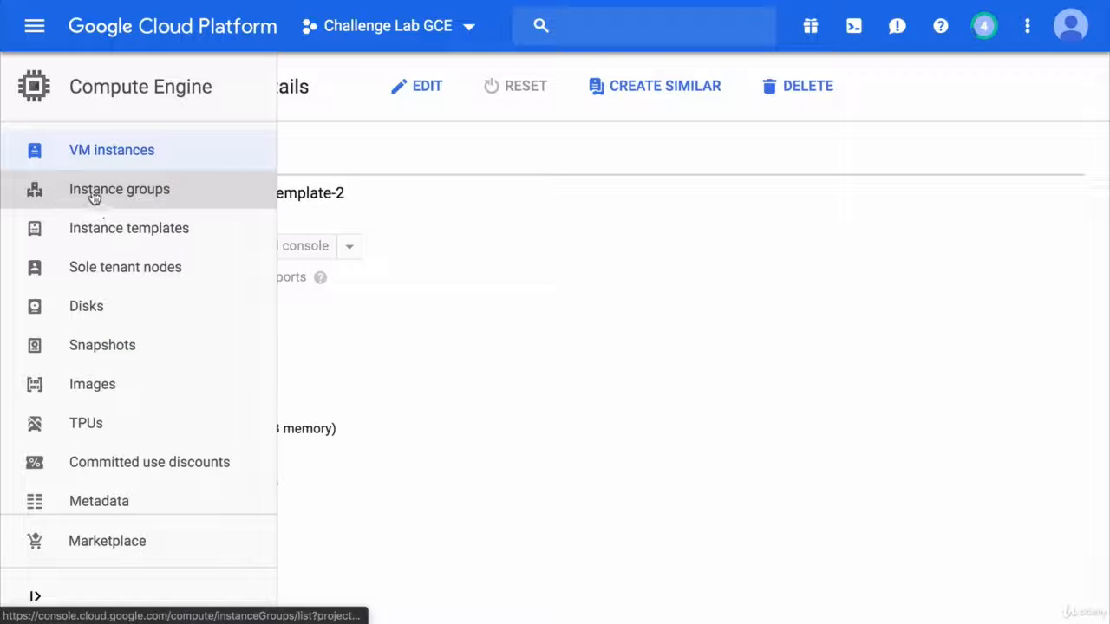
click(92, 192)
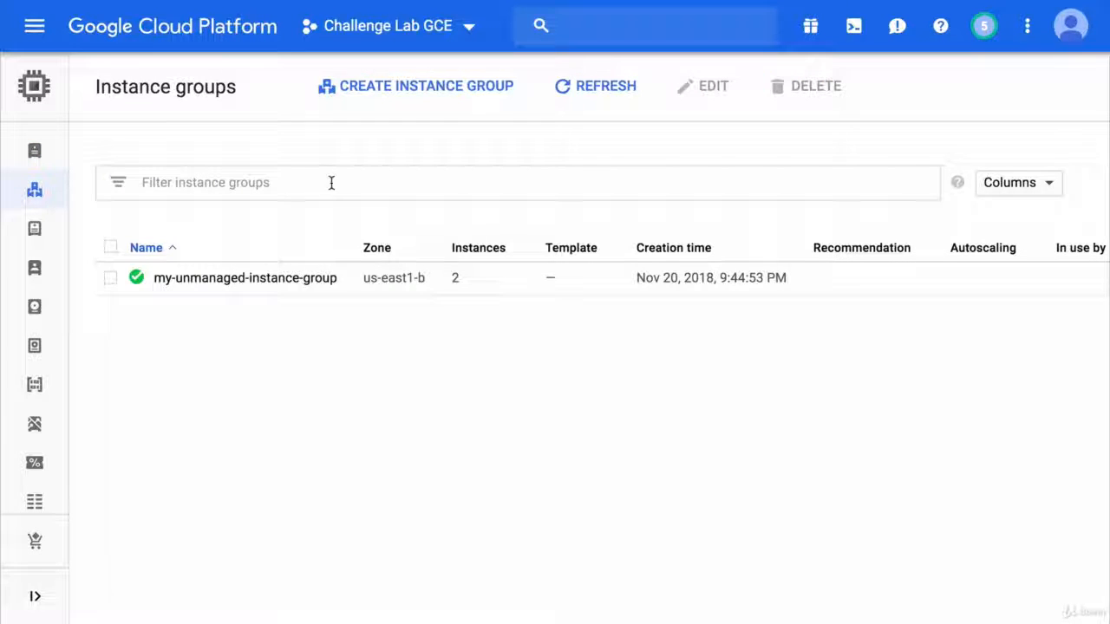
click(264, 279)
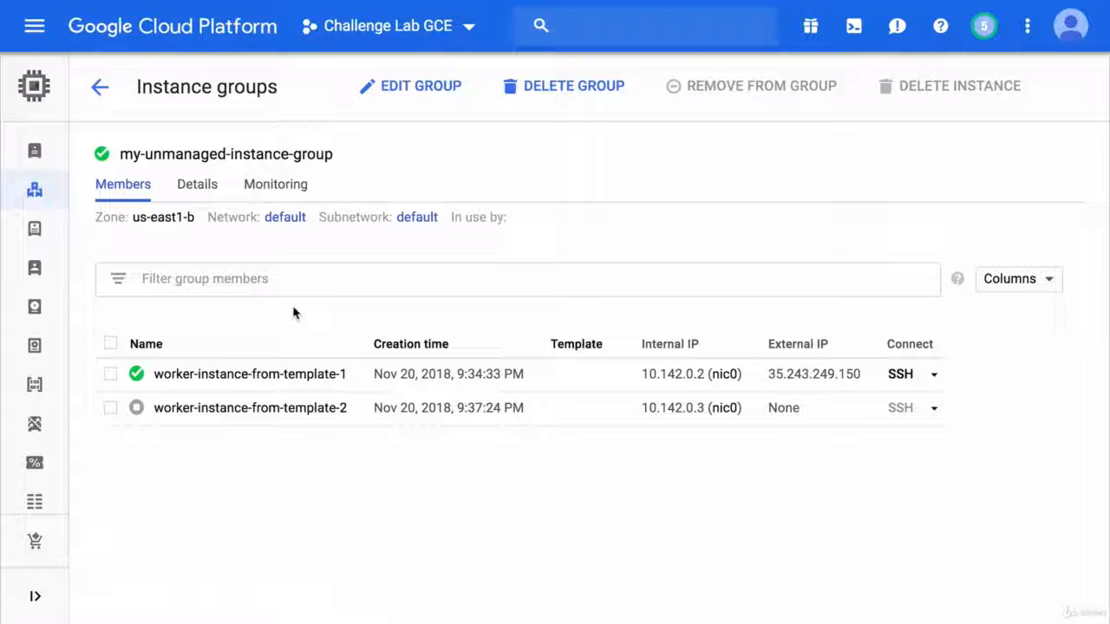
click(271, 188)
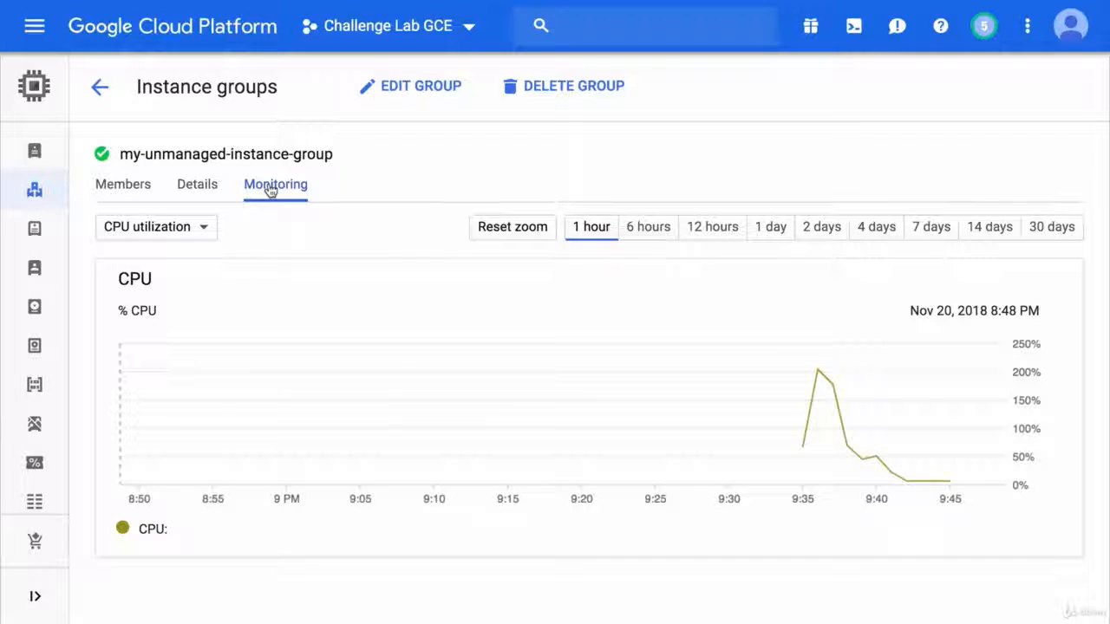
click(139, 189)
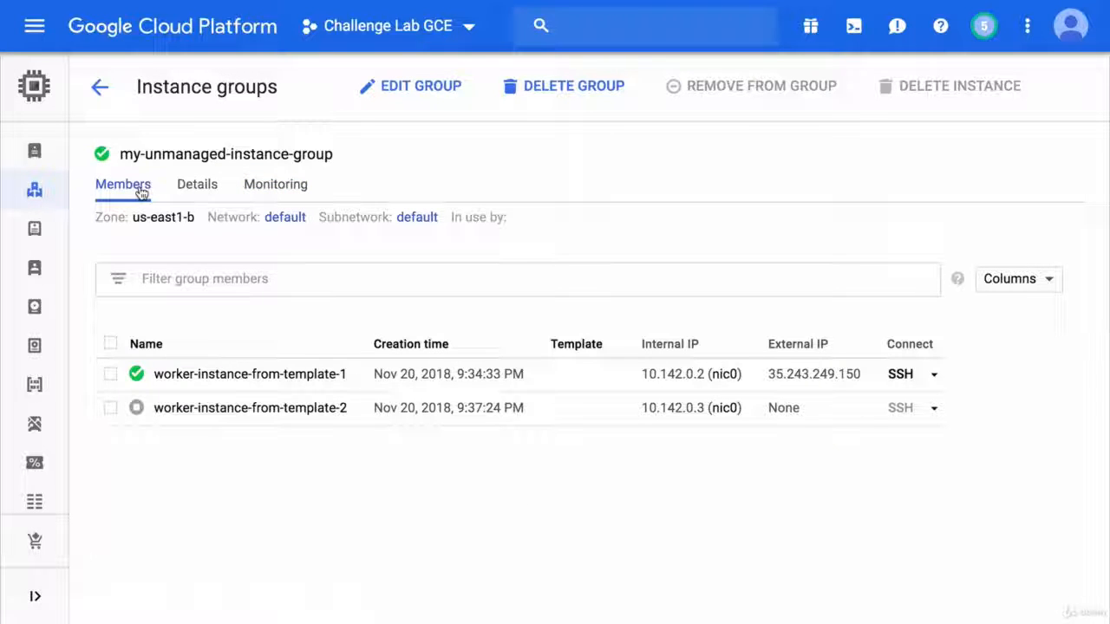
Start creating another instance group and name it my-managed-instance-group
click(50, 199)
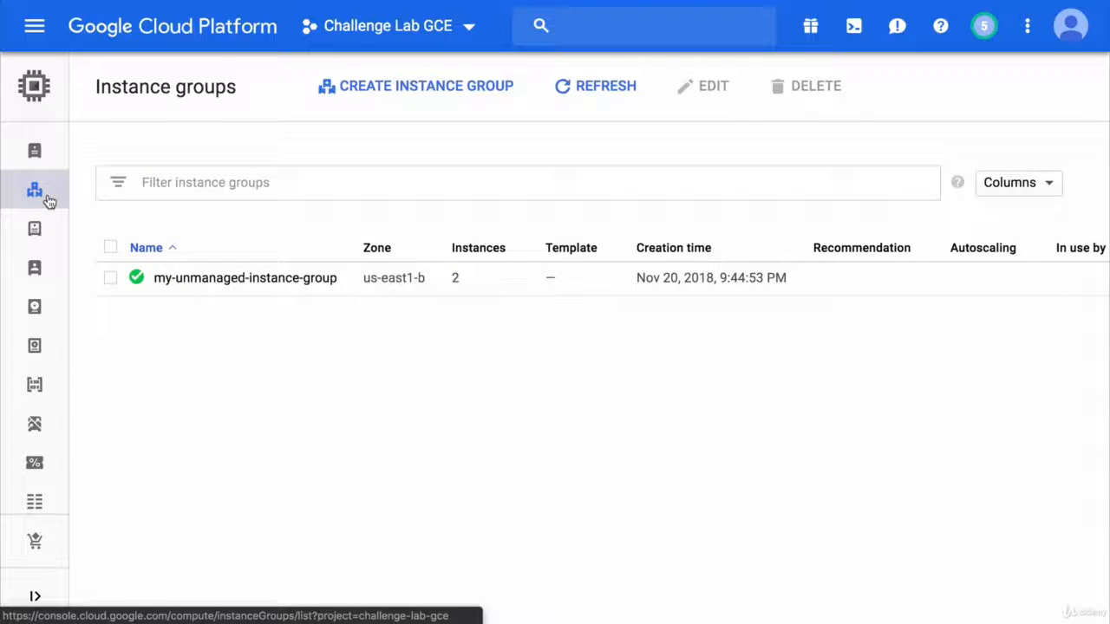
click(425, 97)
click(223, 223)
key(BackSpace)
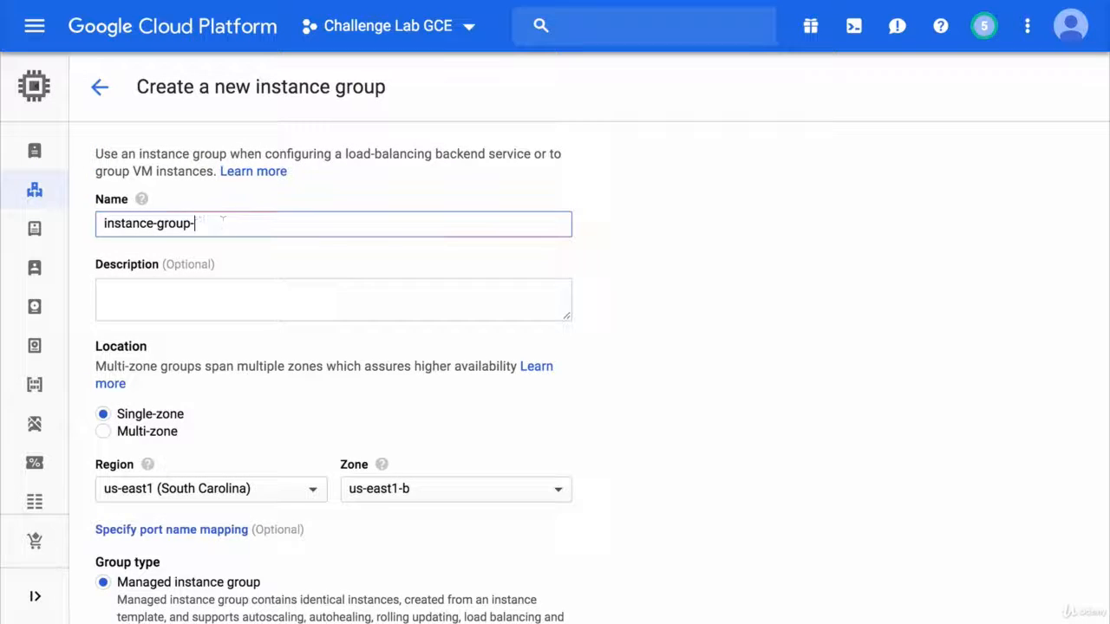
key(BackSpace)
click(106, 223)
text(my)
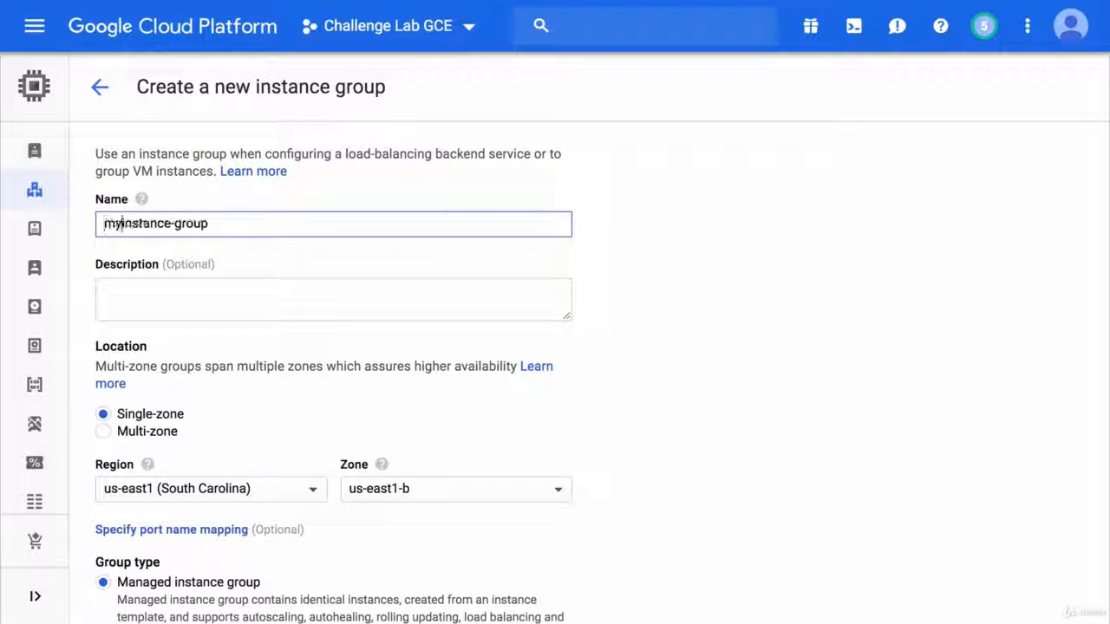
text(-managed-)
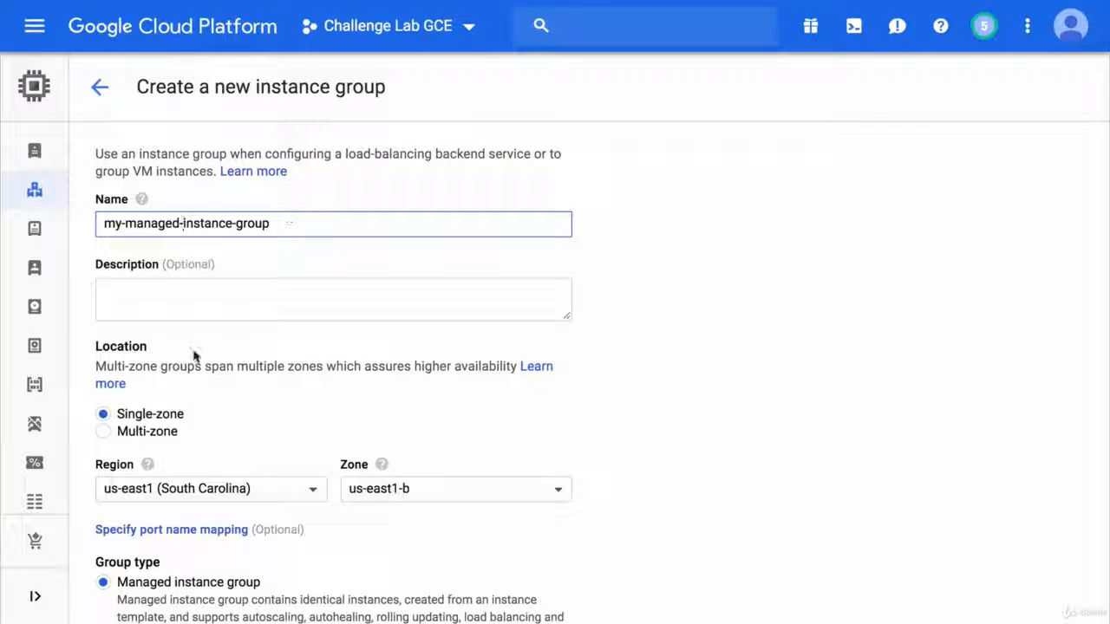
Set the group's location to Multi-zone in region us-central1 and add us-central1-a to its zones
click(147, 431)
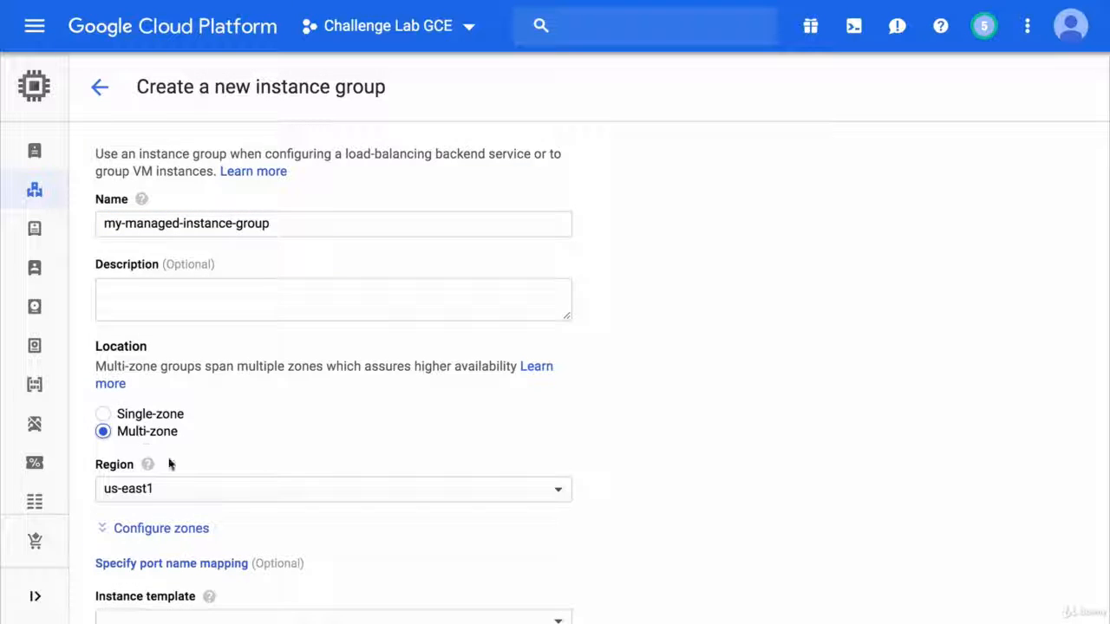
click(186, 491)
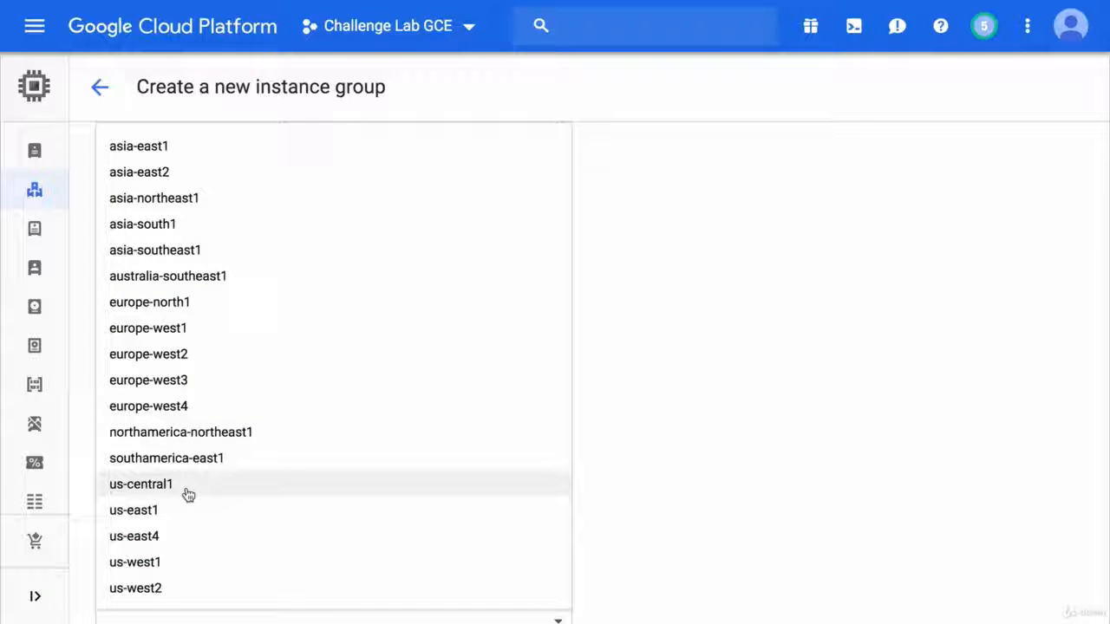
click(187, 491)
scroll(228, 456, down, 1)
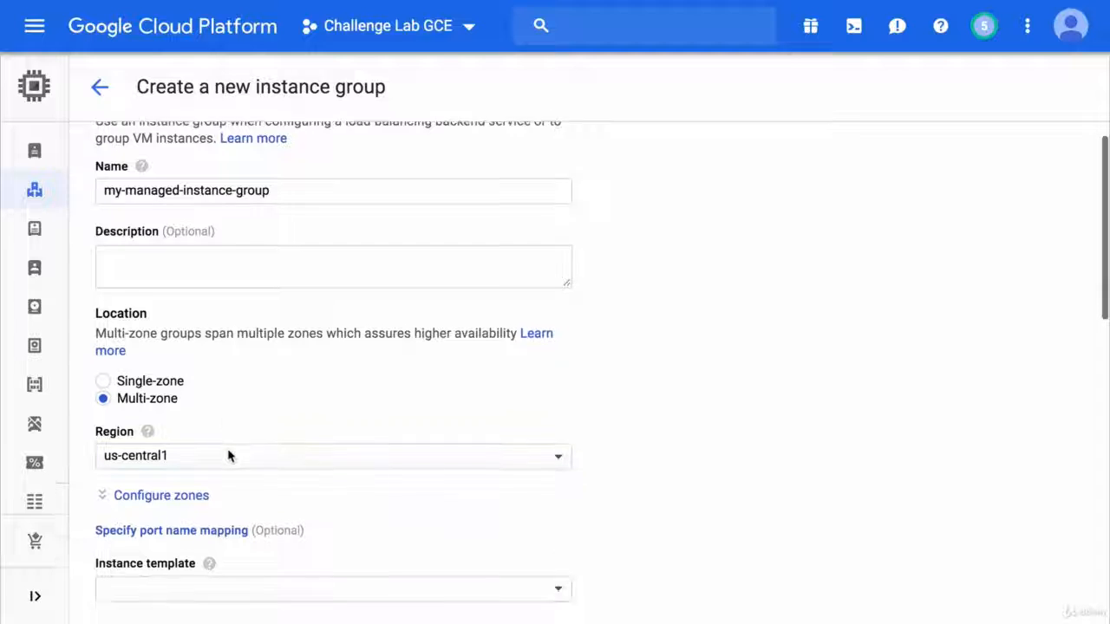
scroll(230, 456, down, 5)
click(174, 319)
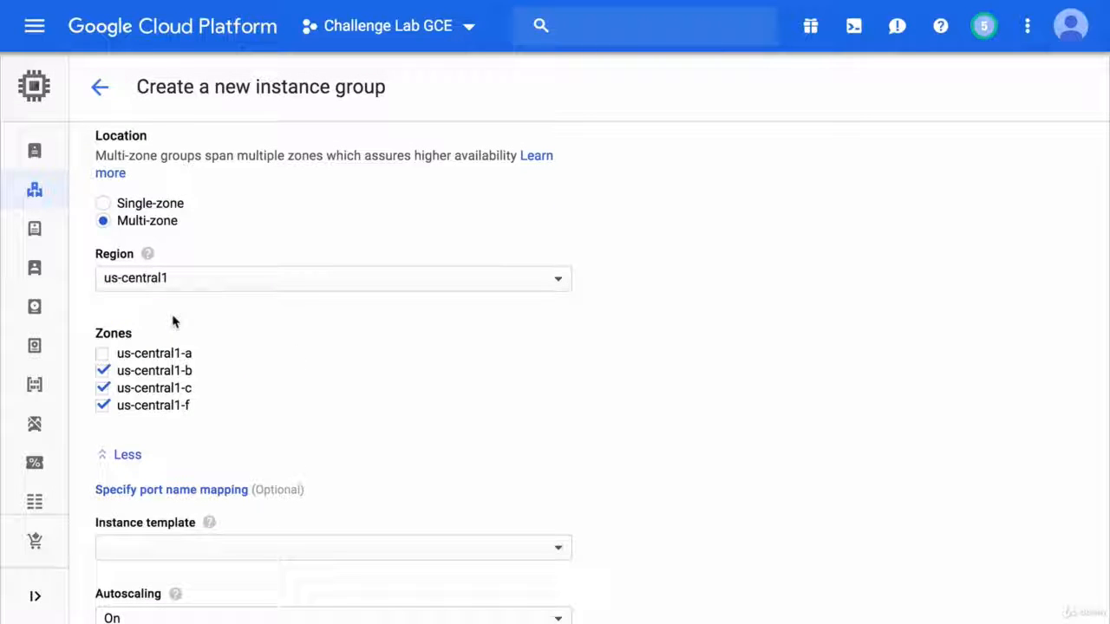
click(104, 353)
Choose worker-instance-template as the instance template of the managed group
scroll(235, 345, down, 4)
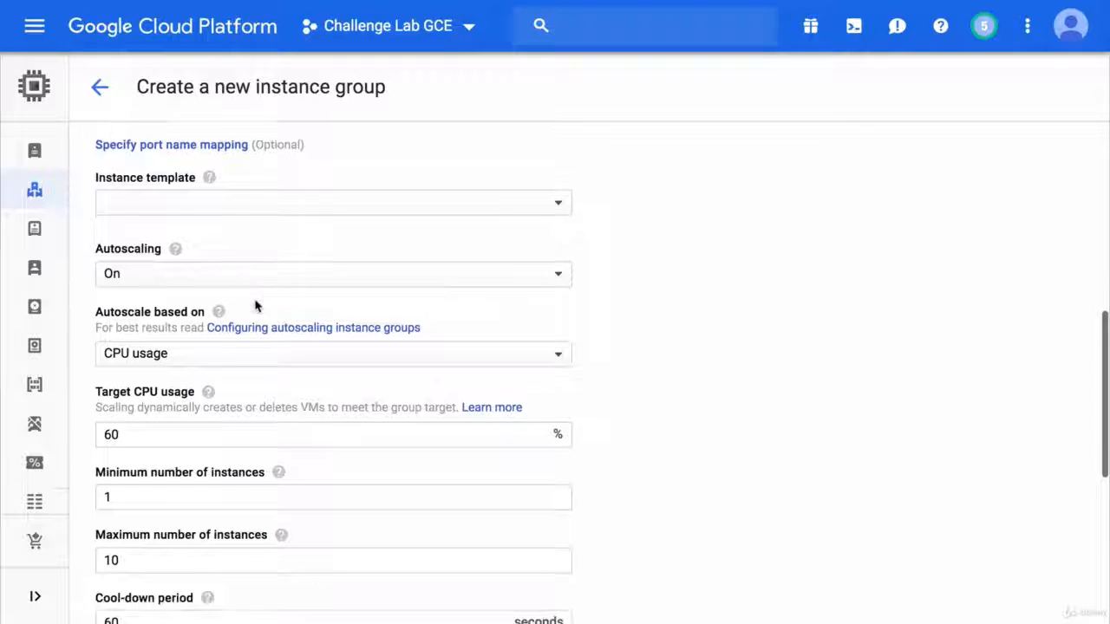
scroll(255, 305, down, 1)
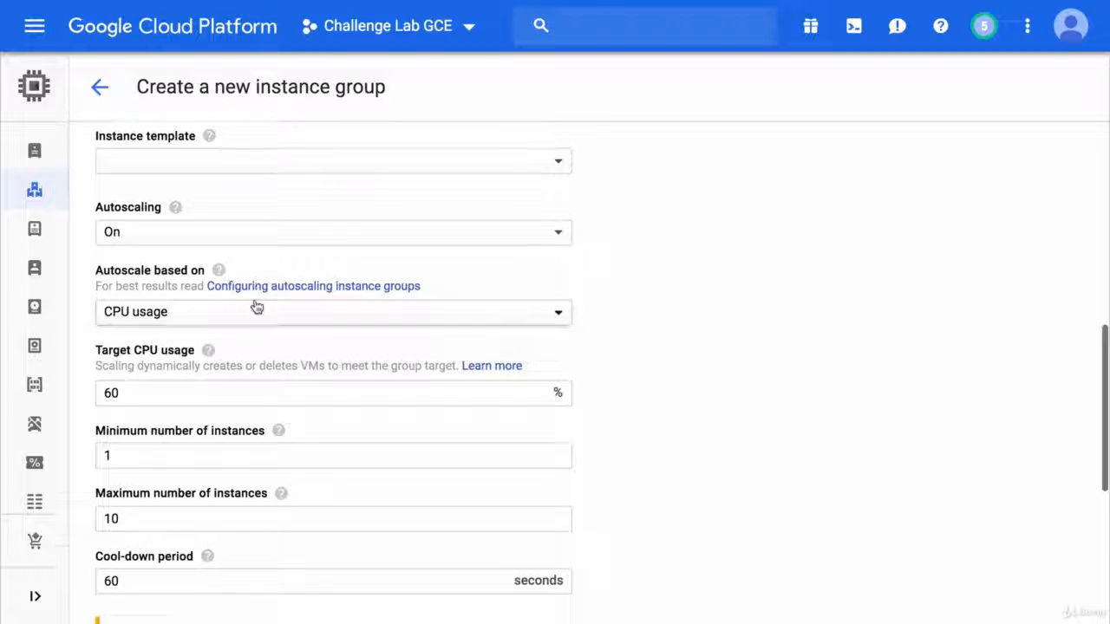
click(224, 164)
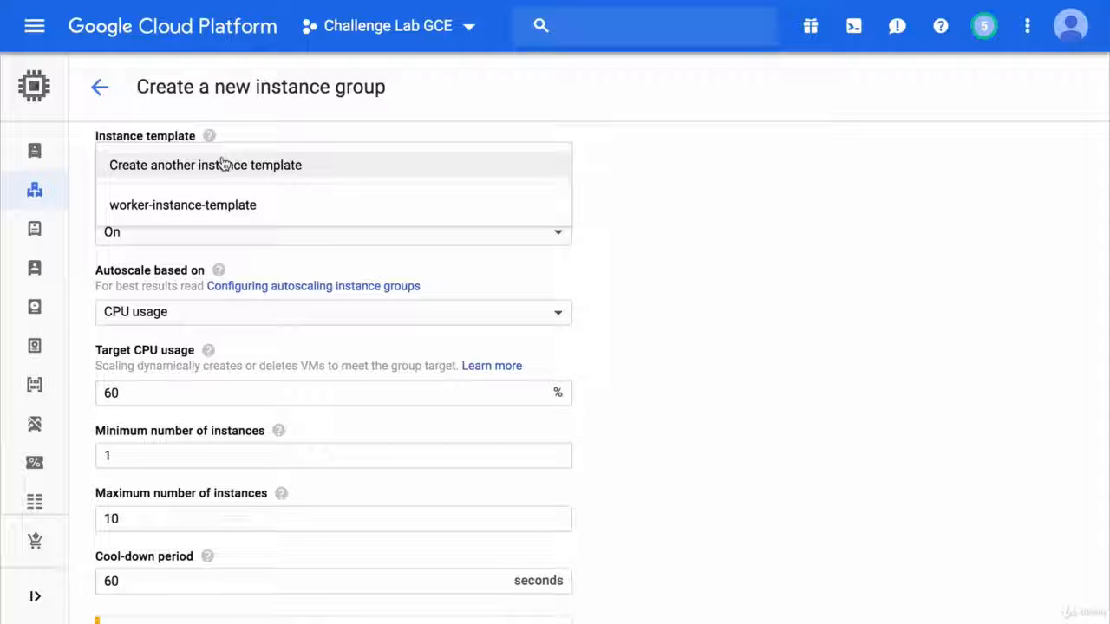
click(216, 207)
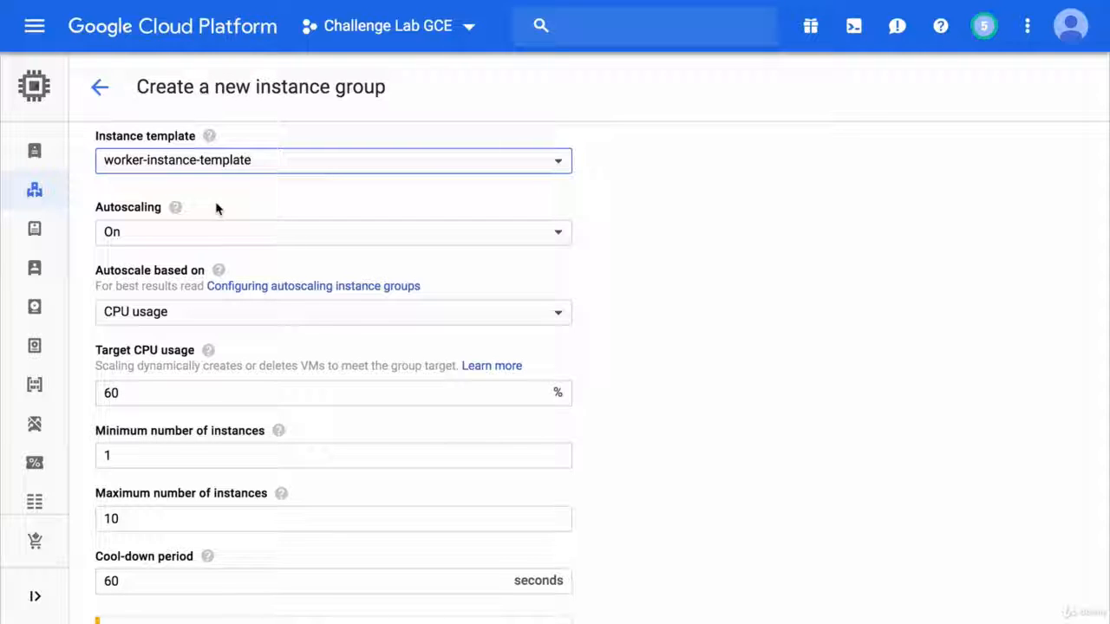
Switch the group's autoscaling to Off to view the fixed-size option, and set it back to On
key(Tab)
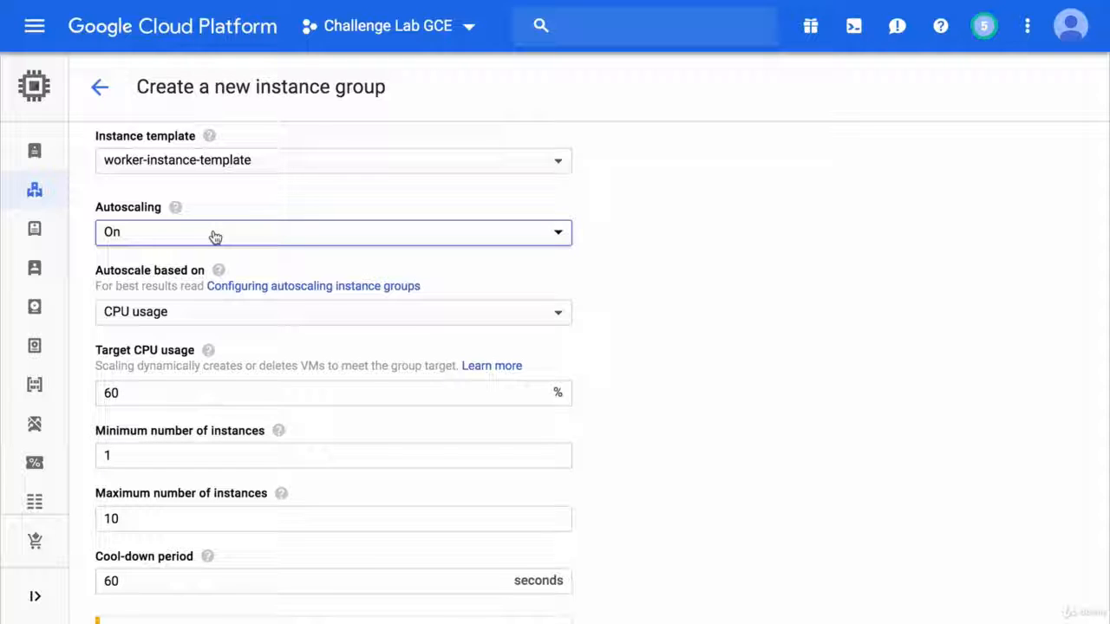
click(215, 237)
click(218, 217)
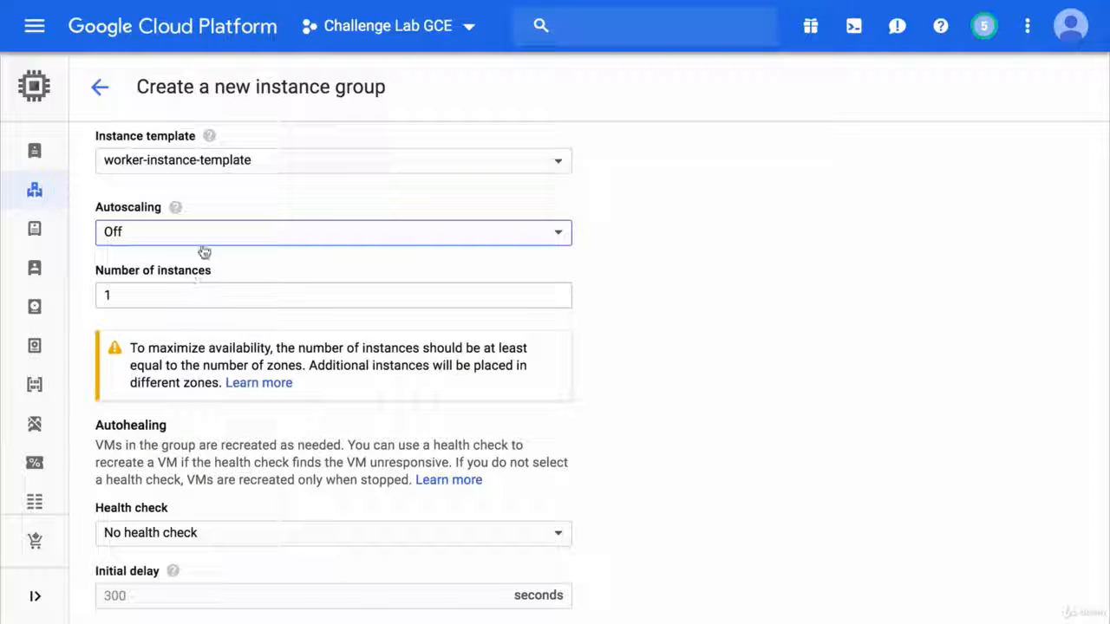
click(214, 235)
click(196, 264)
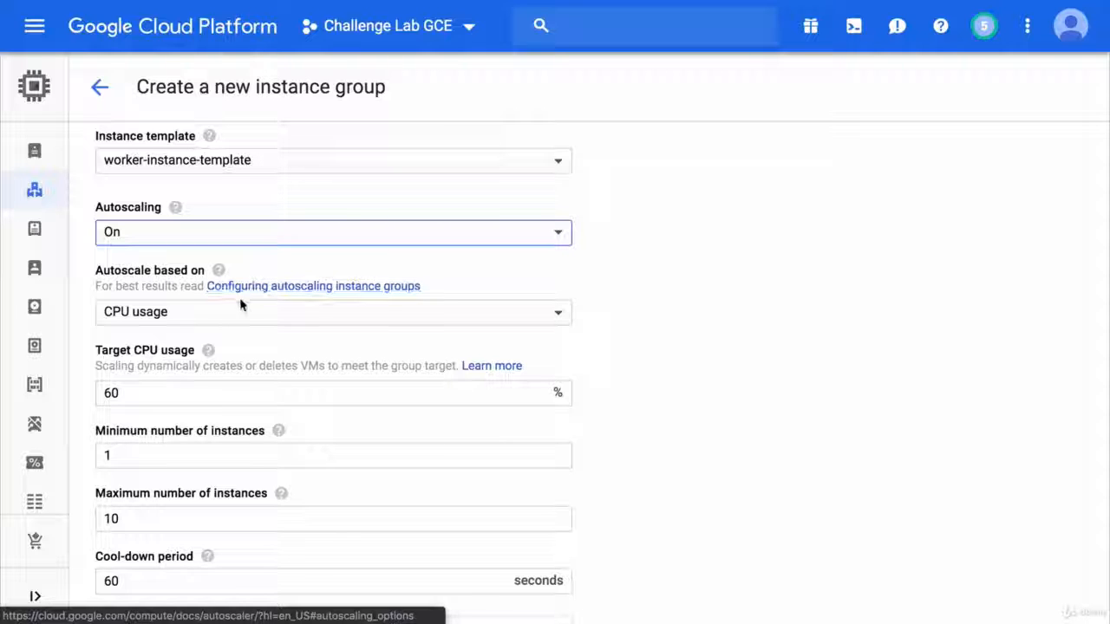
Set the autoscaling target CPU usage to 30% and the maximum number of instances to 5
double_click(150, 393)
text(30)
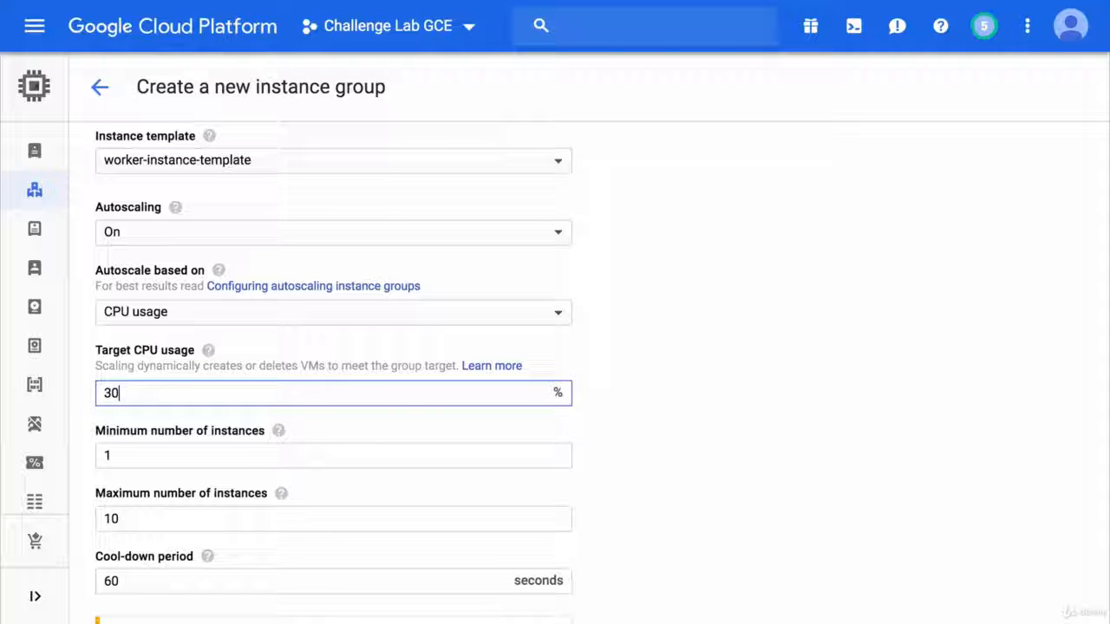
click(154, 412)
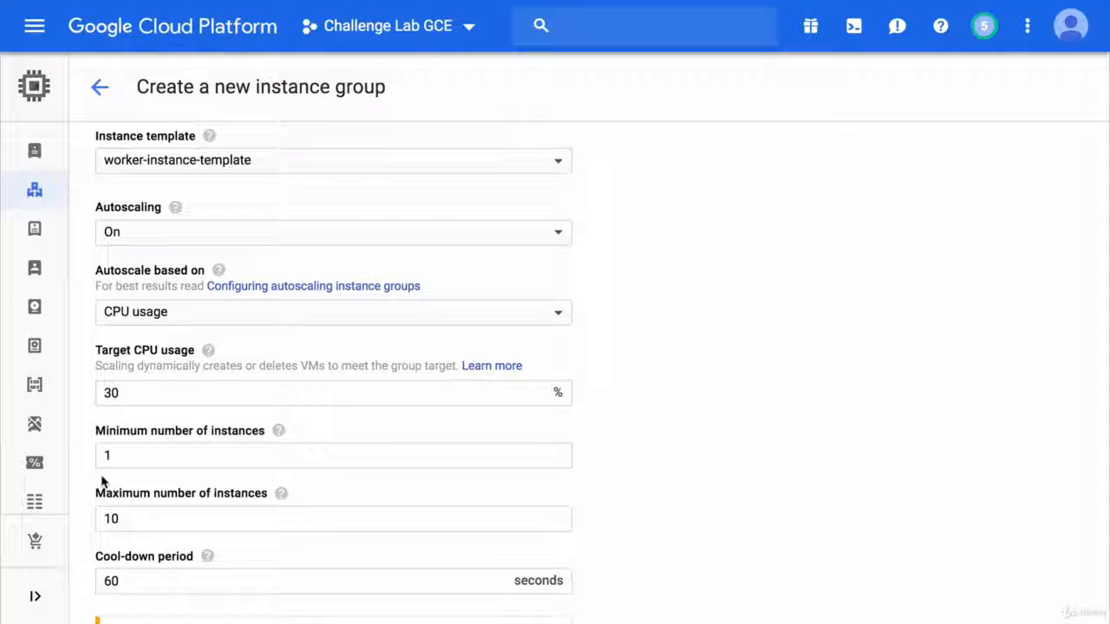
click(127, 518)
double_click(128, 517)
text(5)
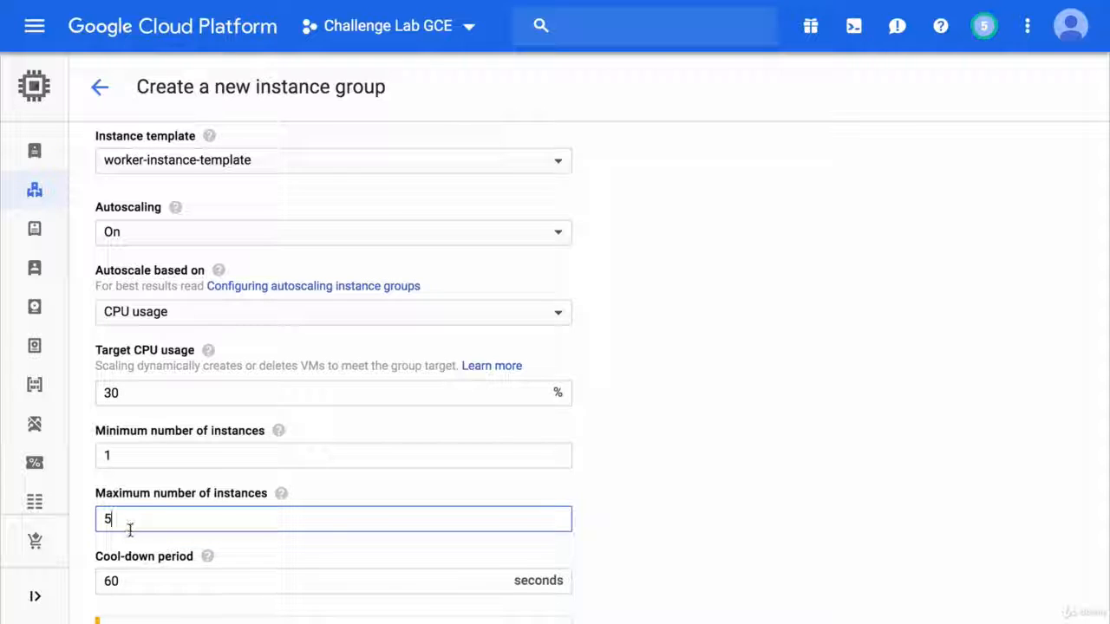
Set the cool-down period to 30 seconds and create the managed instance group with no health check
click(126, 559)
drag(111, 579, 98, 577)
text(3)
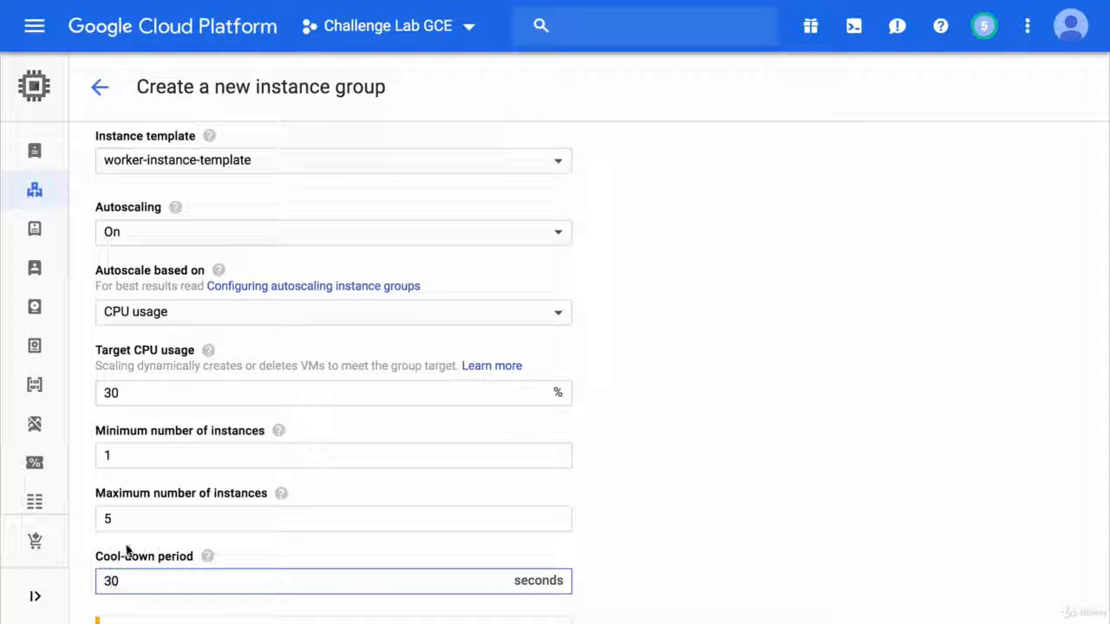
click(126, 553)
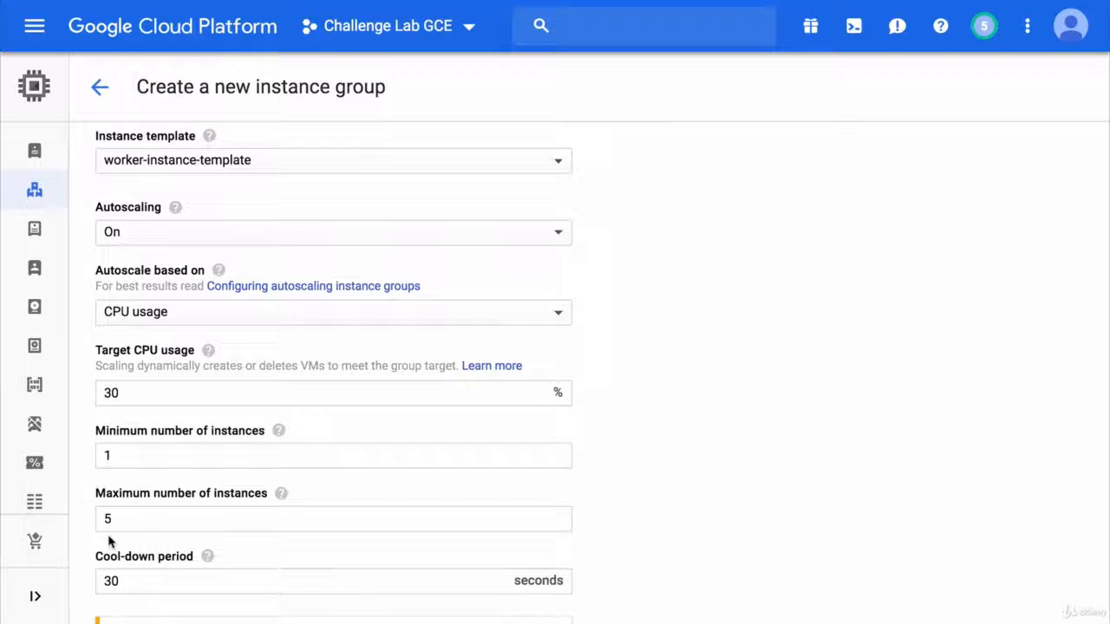
scroll(108, 542, down, 1)
scroll(109, 542, down, 3)
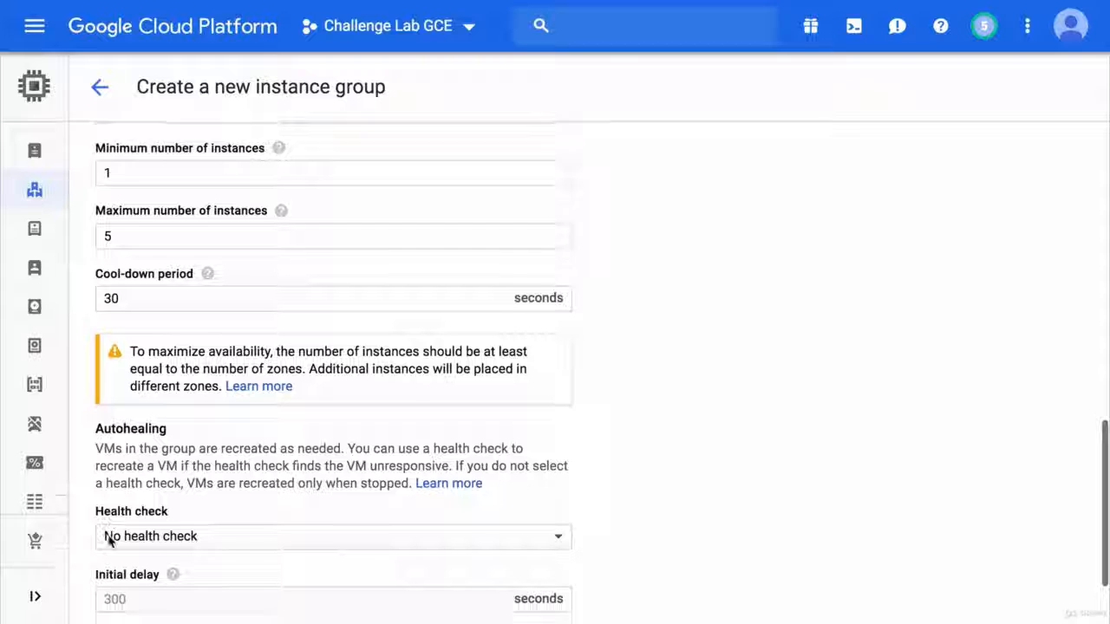
scroll(108, 539, down, 1)
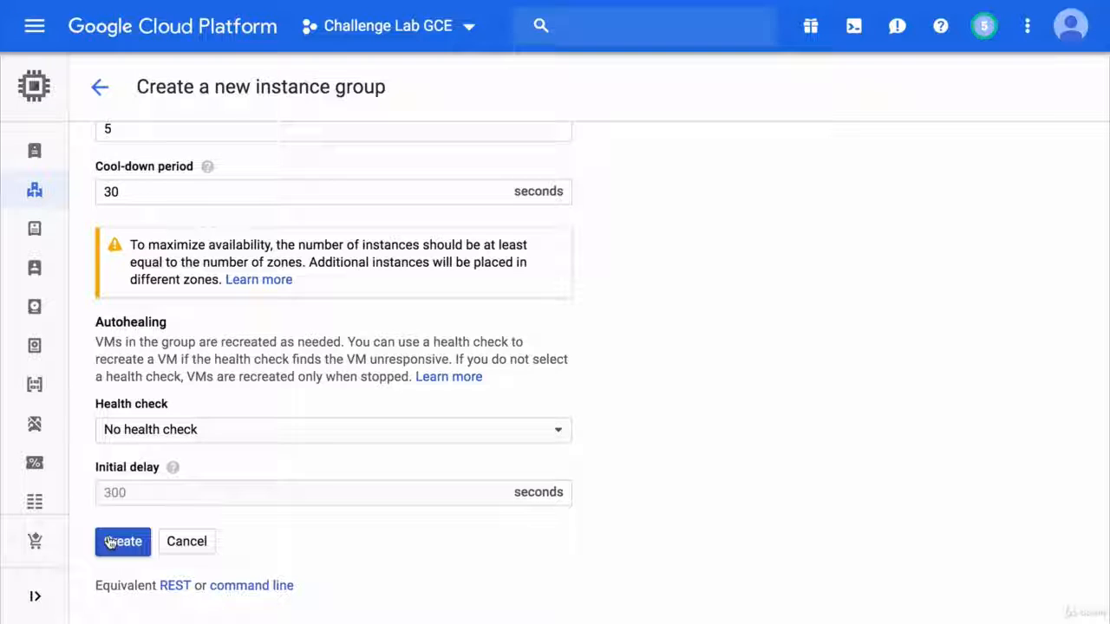
click(113, 542)
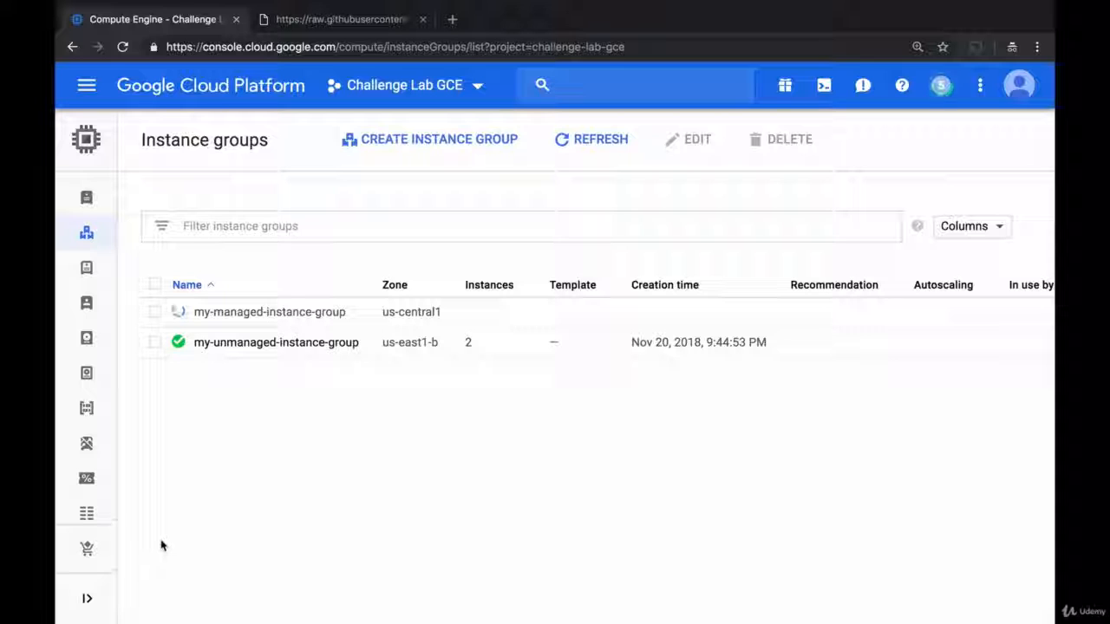
In a duplicate browser tab, go to Storage and open the challenge-lab-gce bucket to view its objects
right_click(174, 20)
click(208, 68)
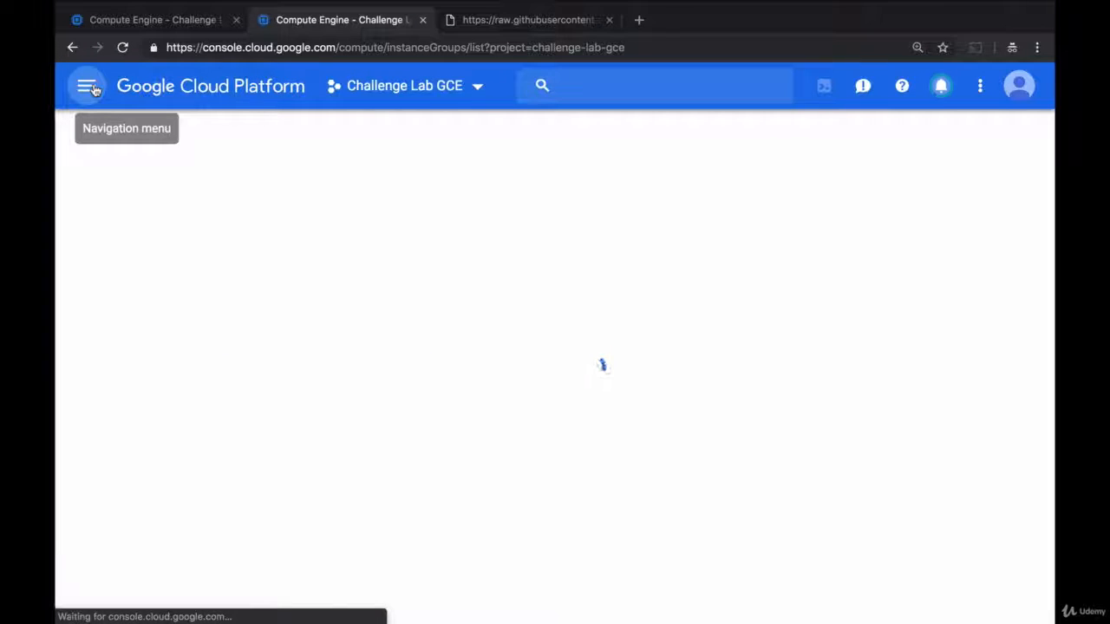
click(86, 86)
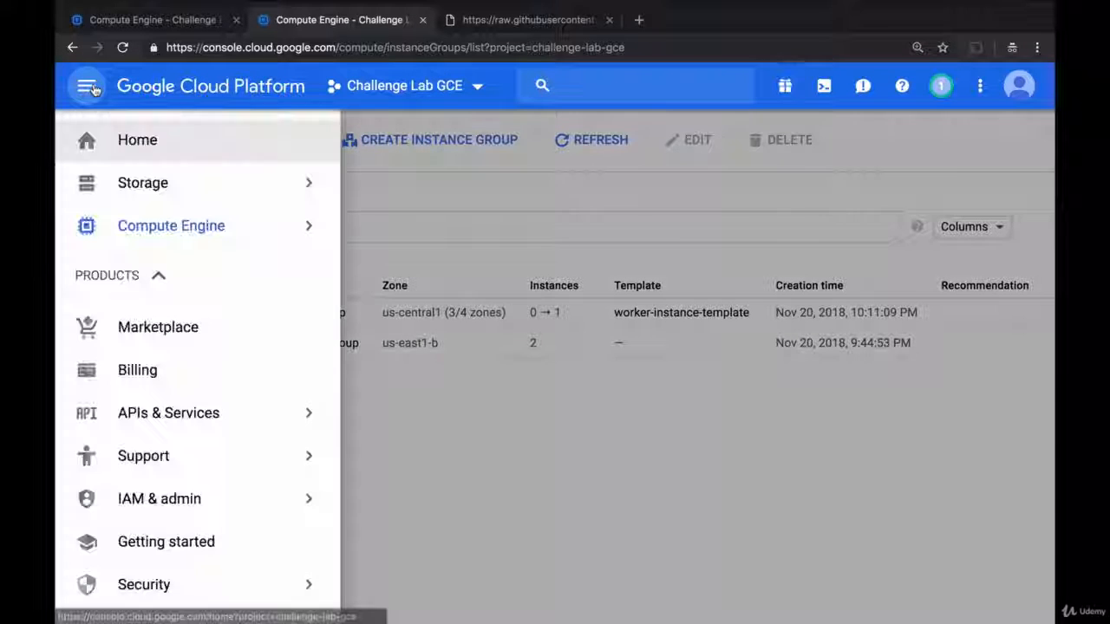
click(134, 181)
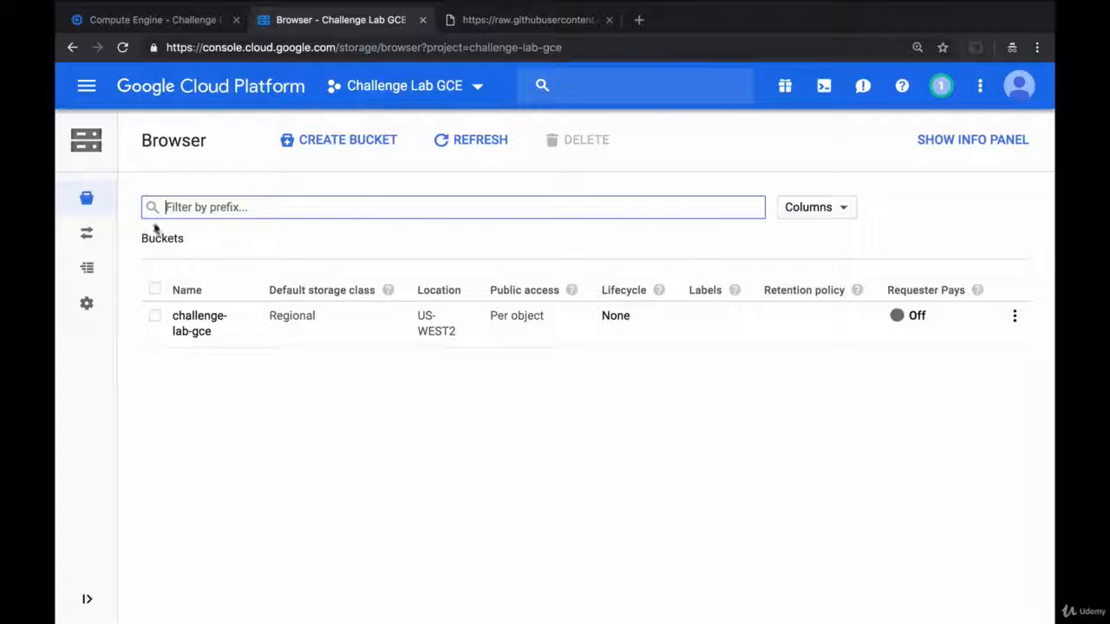
click(184, 318)
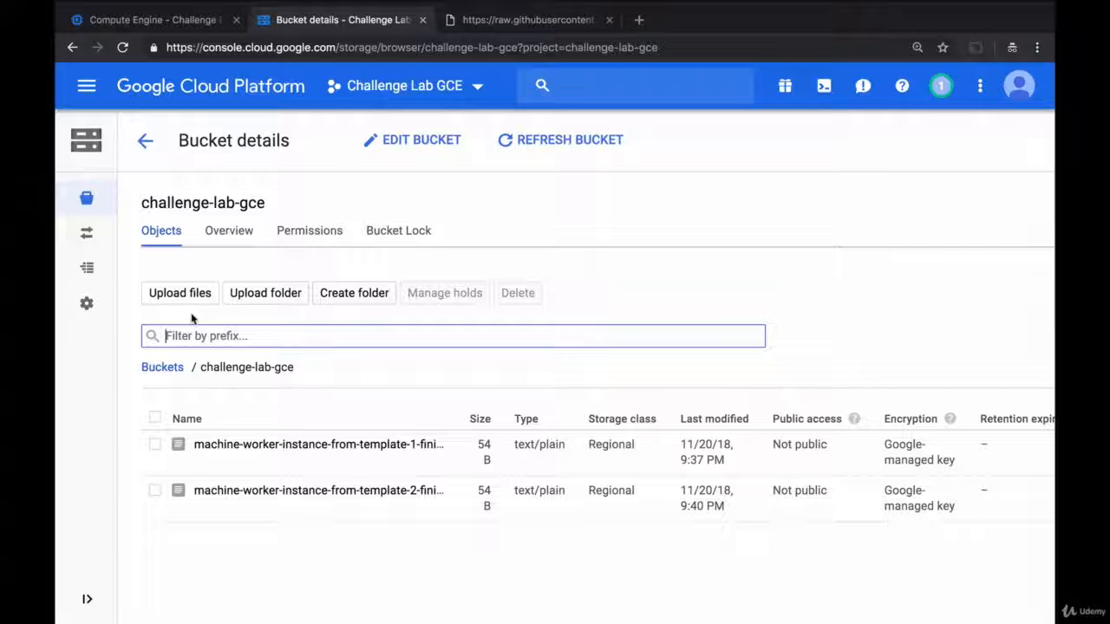
click(327, 368)
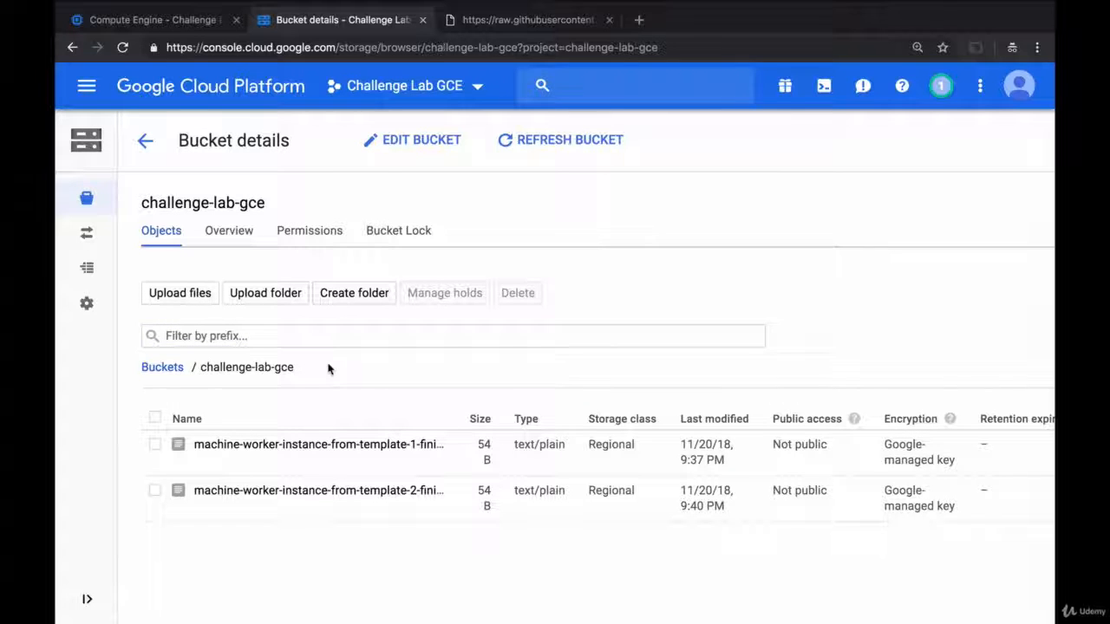
In another duplicate tab, open the Compute Engine VM my-managed-instance-group-kvlq and view its monitoring charts
right_click(301, 27)
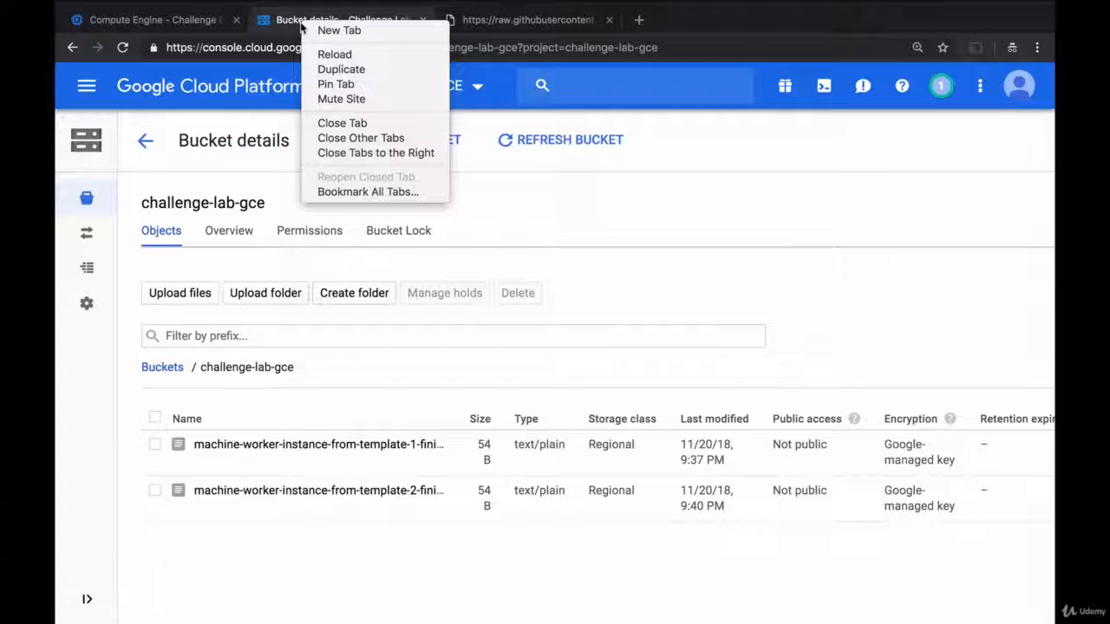
click(326, 68)
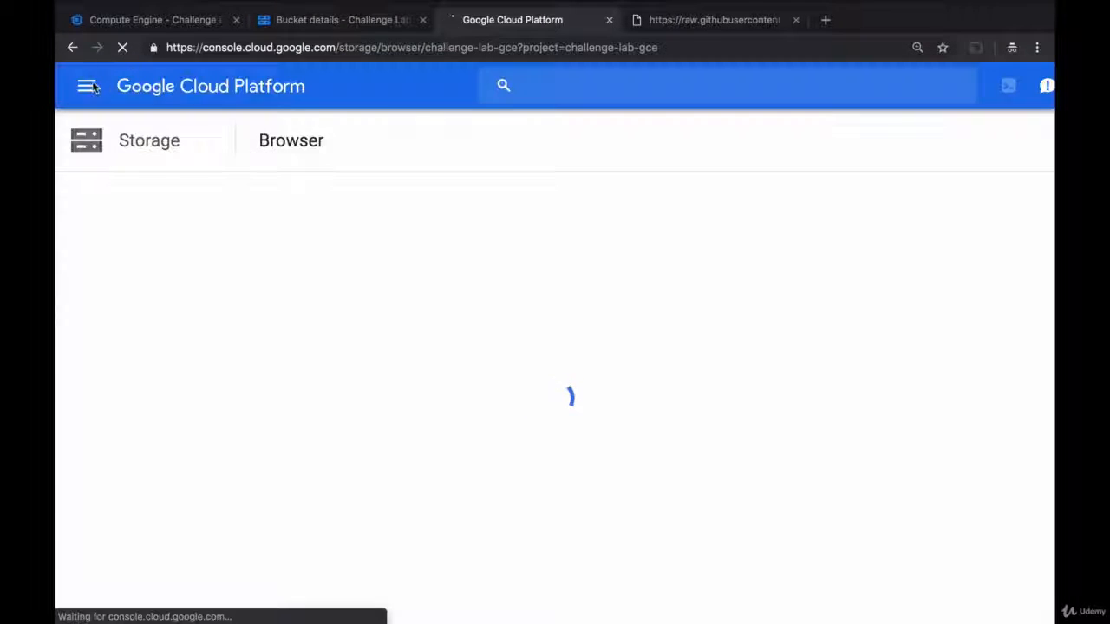
click(87, 87)
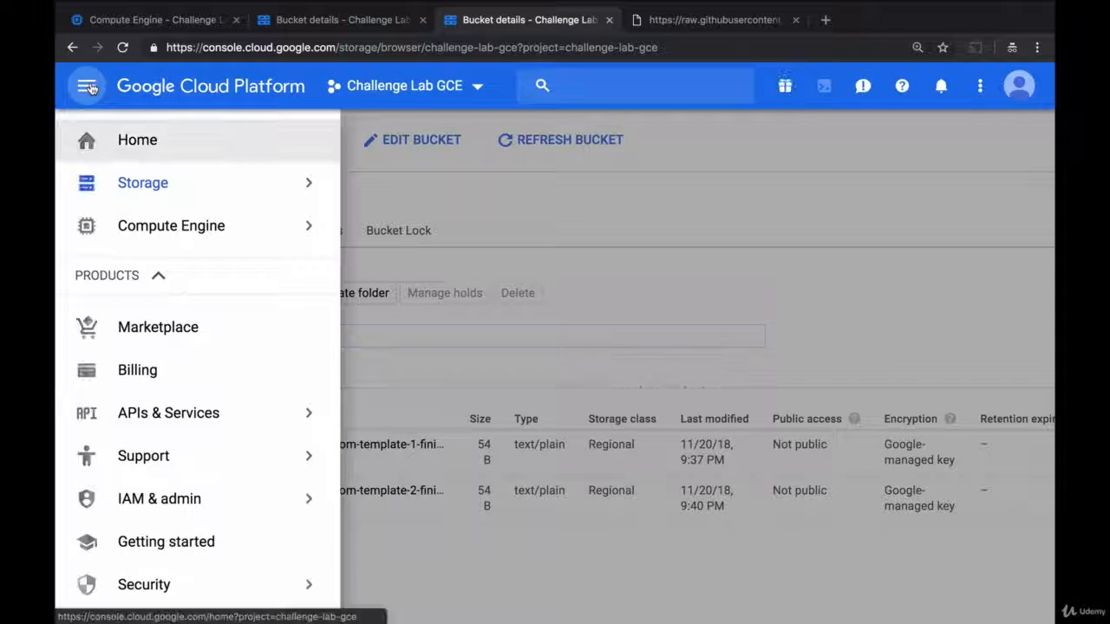
click(168, 224)
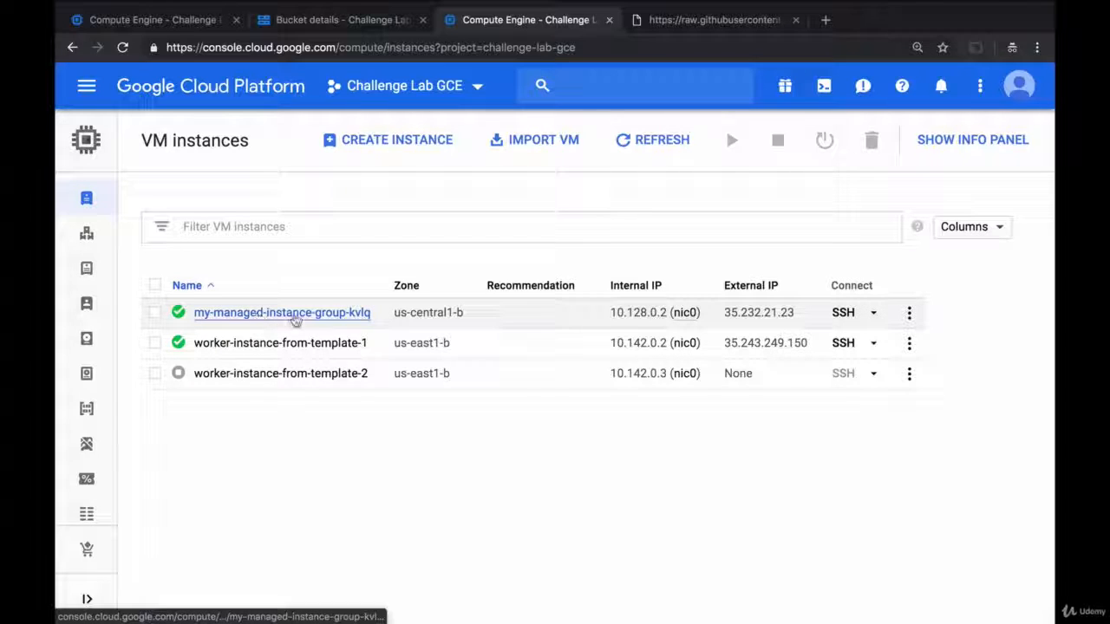
click(241, 315)
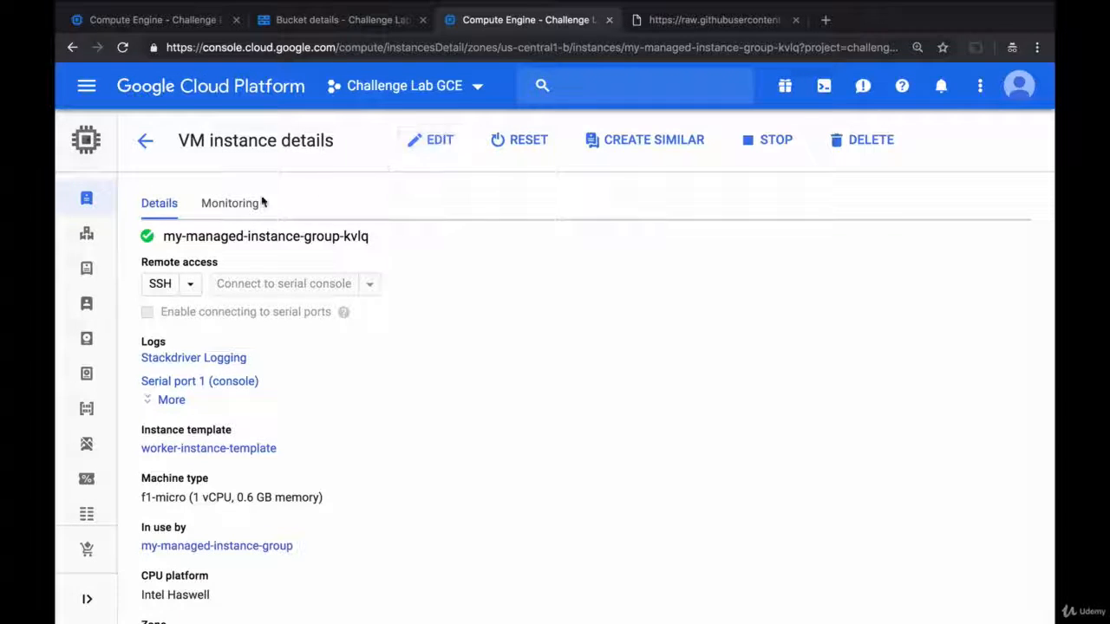
click(237, 205)
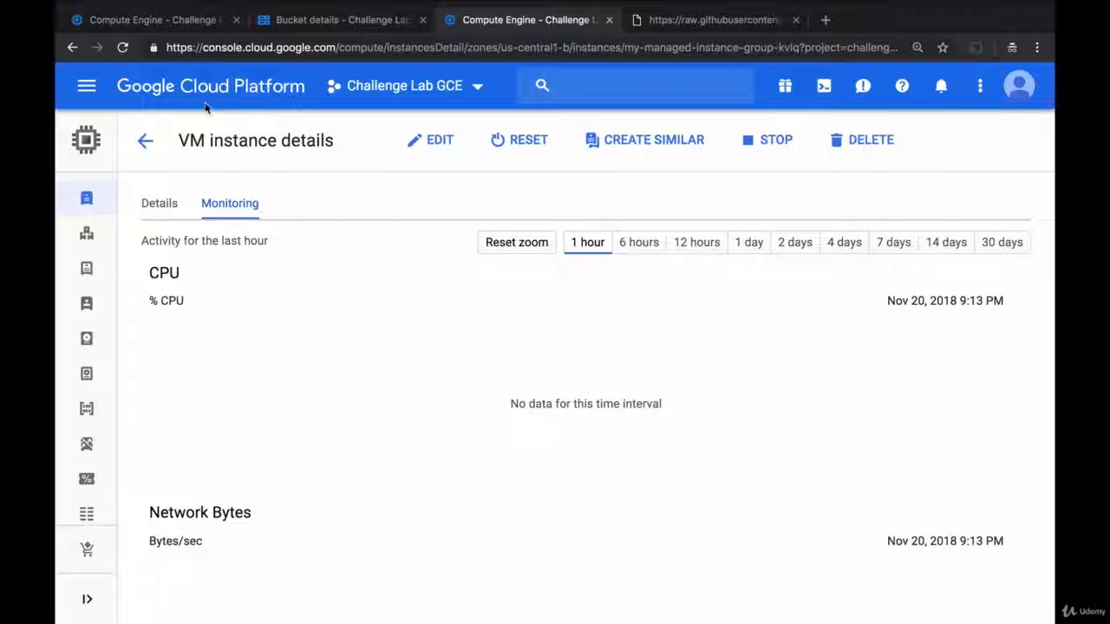
Return to the instance groups tab, open my-managed-instance-group, and view its monitoring charts and members
click(160, 21)
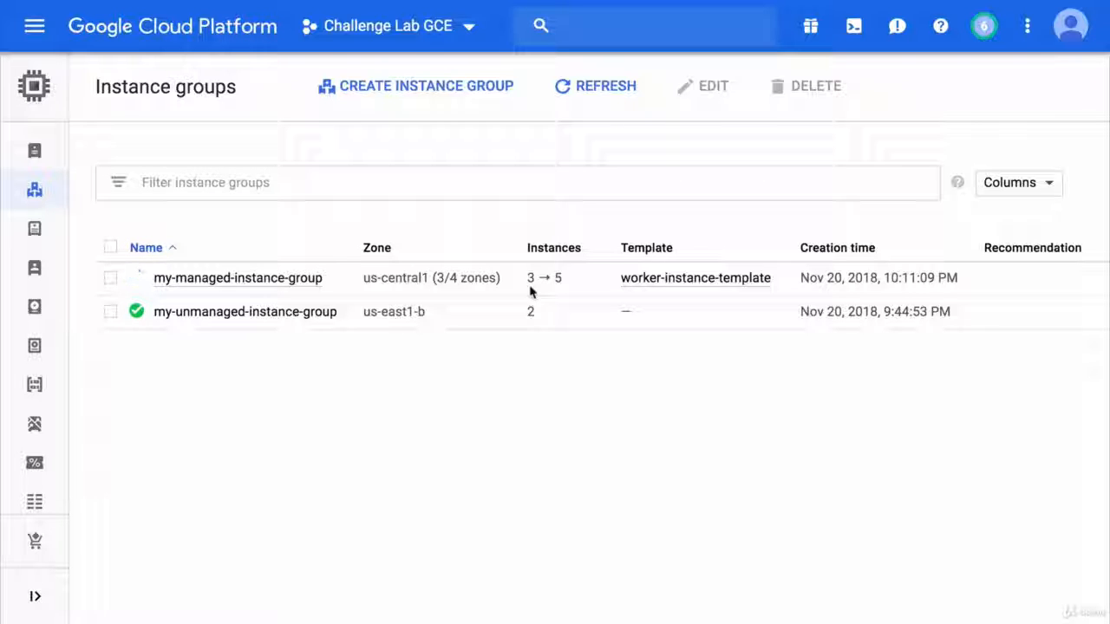
click(273, 283)
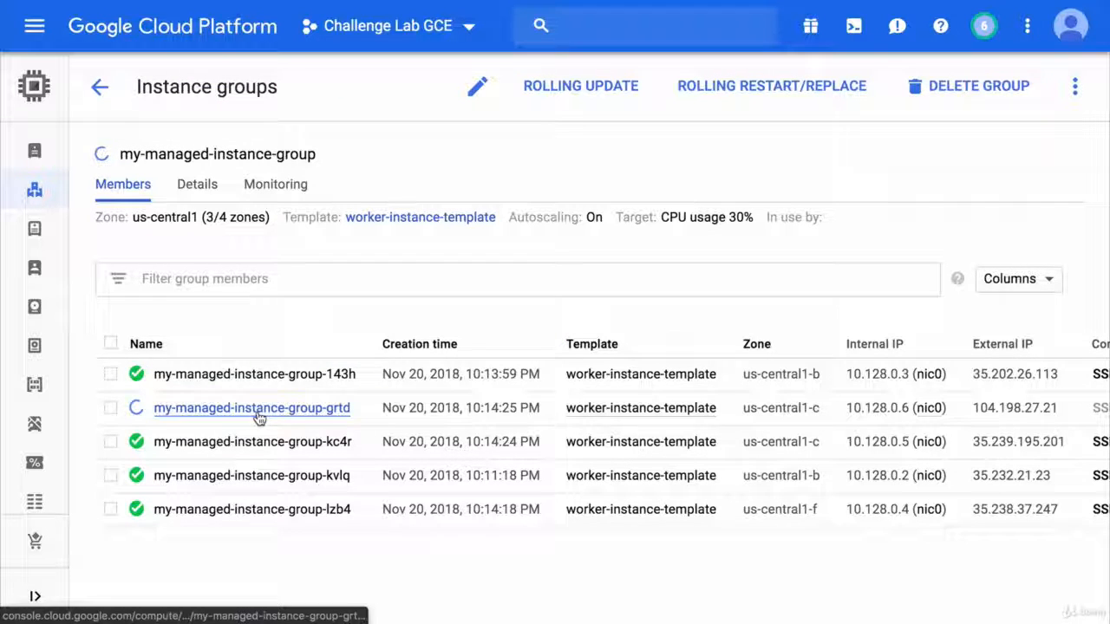
click(269, 185)
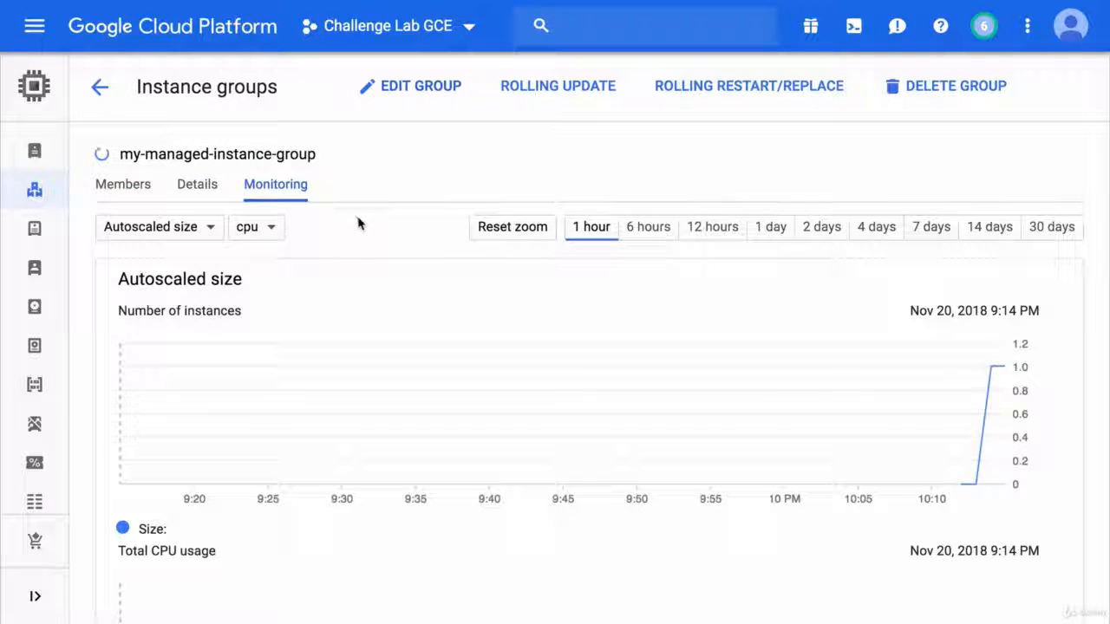
click(125, 187)
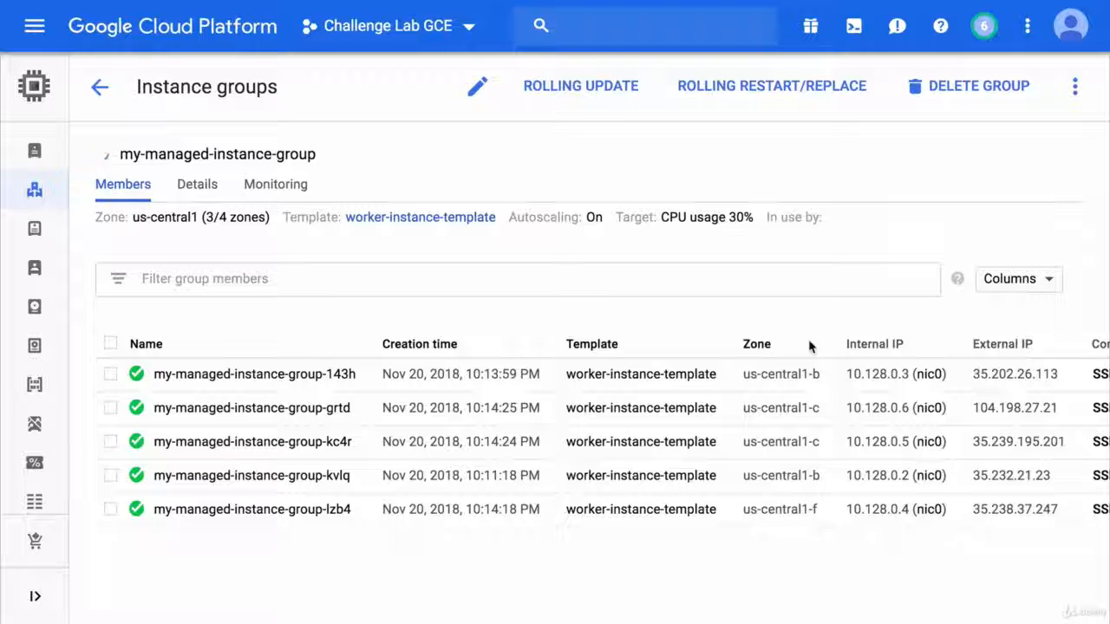
Examine the managed group's number of instances and total CPU usage over the last hour on its monitoring charts
click(298, 184)
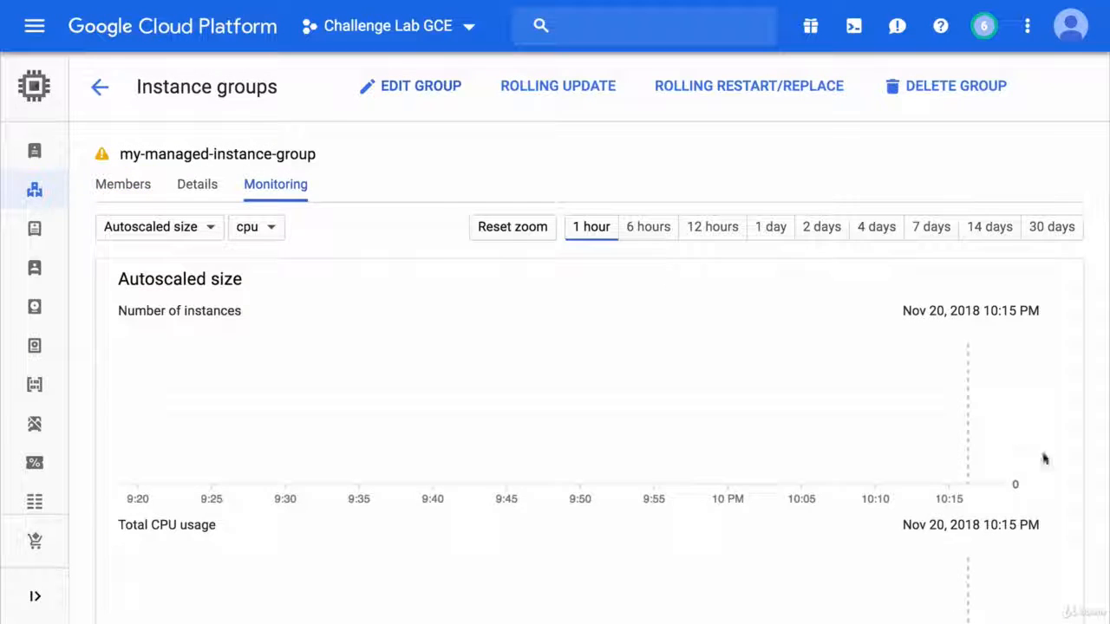
scroll(1045, 465, down, 3)
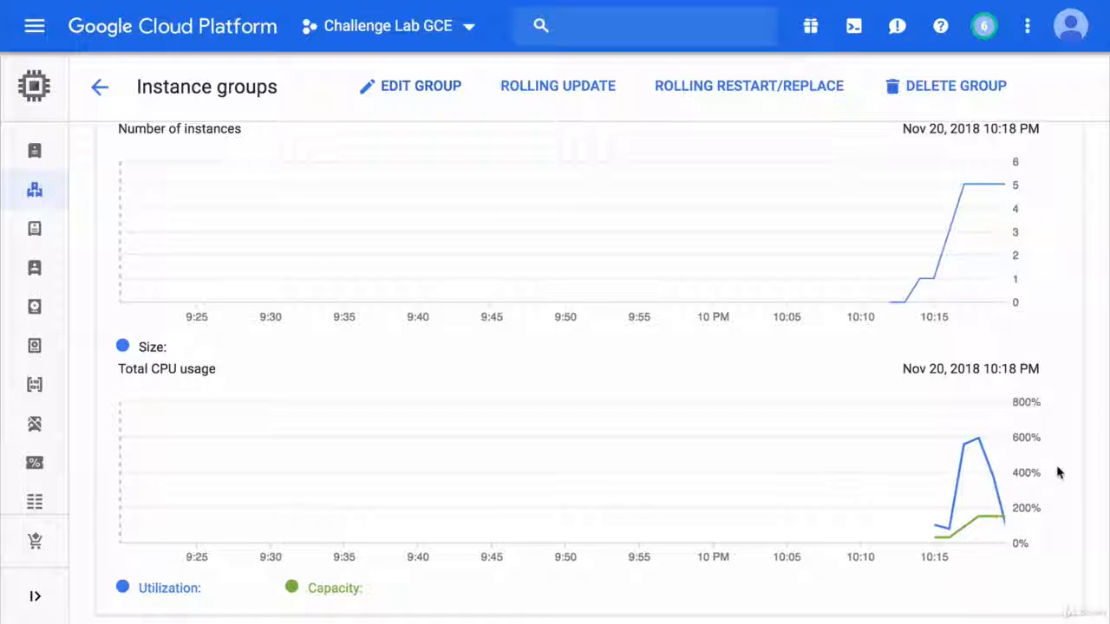
mouse_move(889, 526)
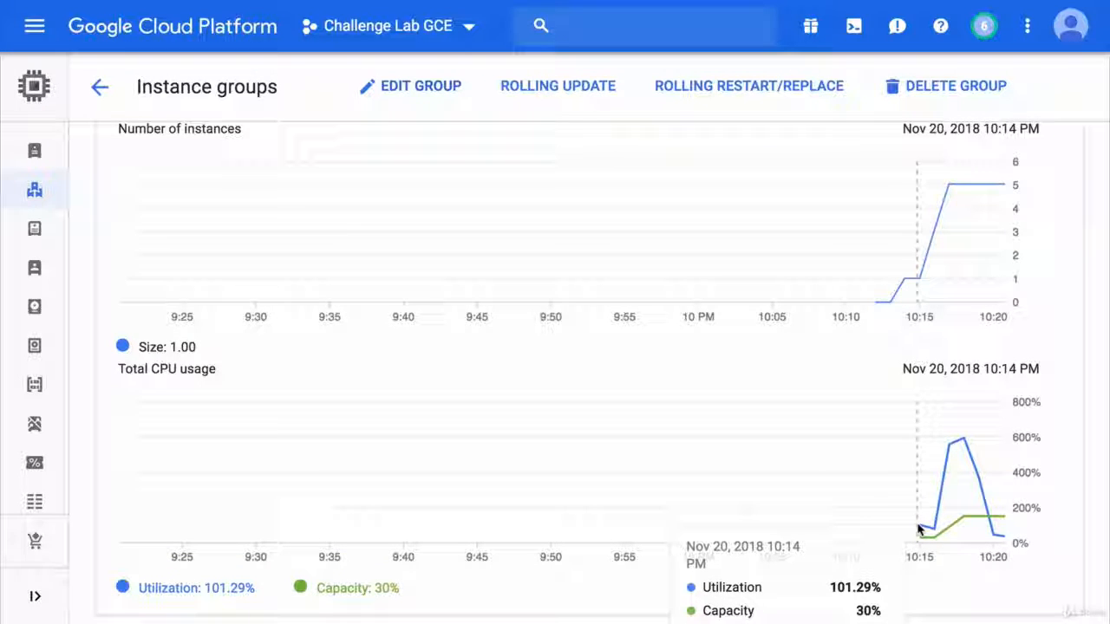
mouse_move(917, 300)
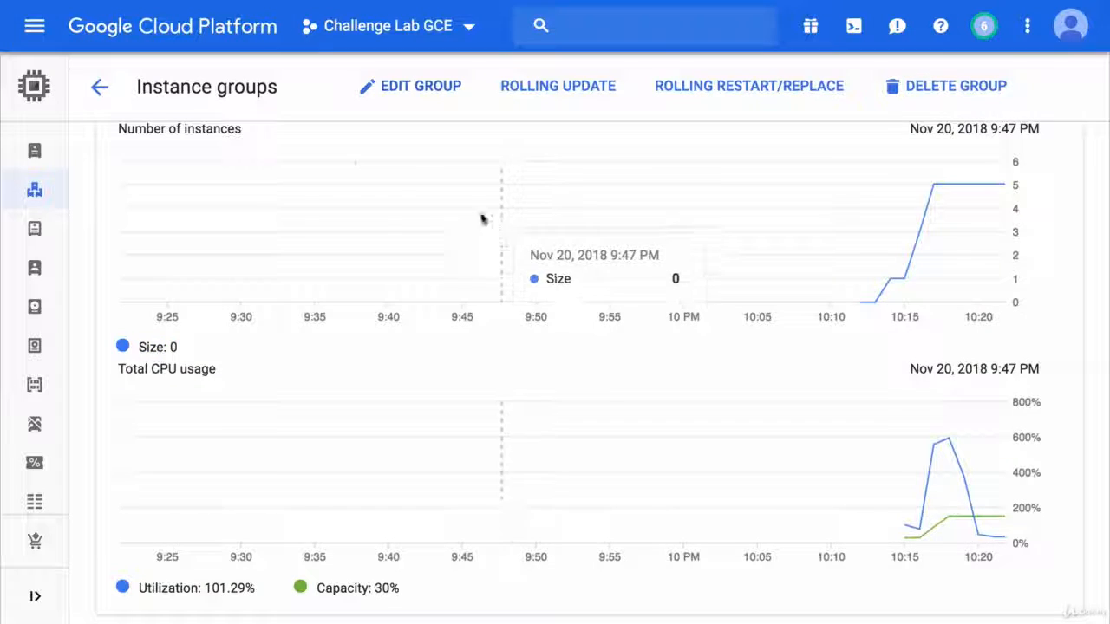
scroll(317, 189, up, 2)
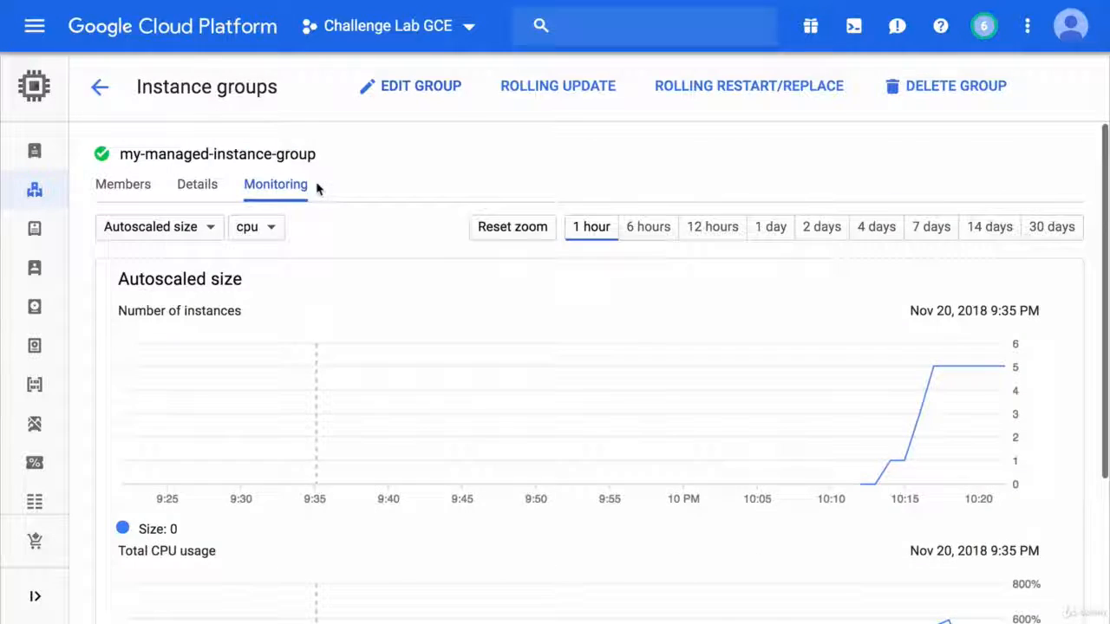
Check the managed group's member list again and recheck its autoscaled size and CPU usage charts
click(136, 189)
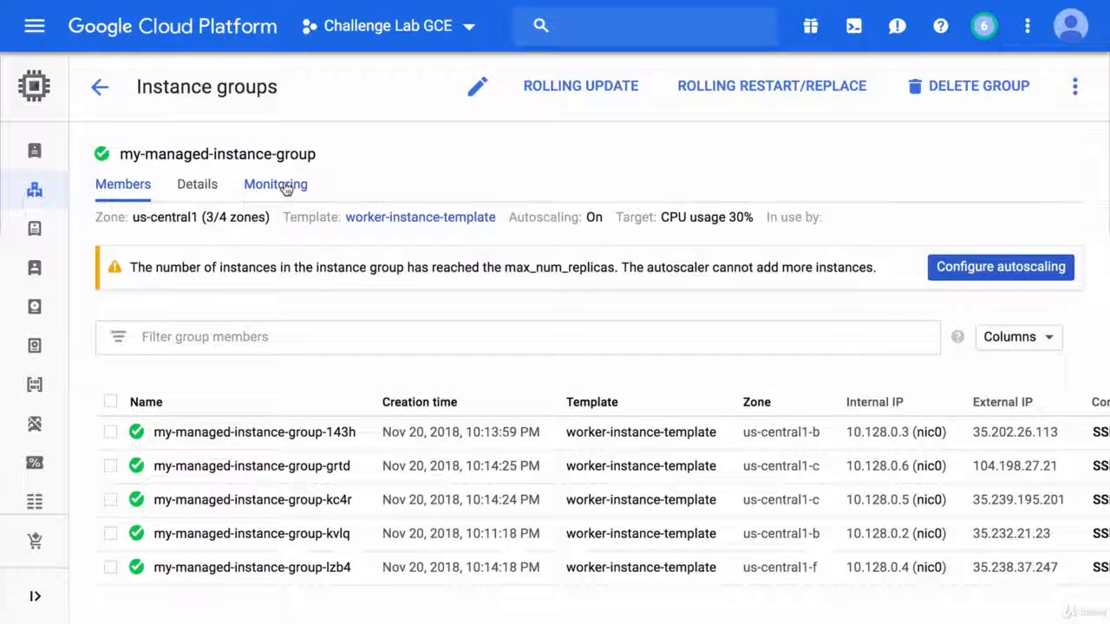
click(286, 189)
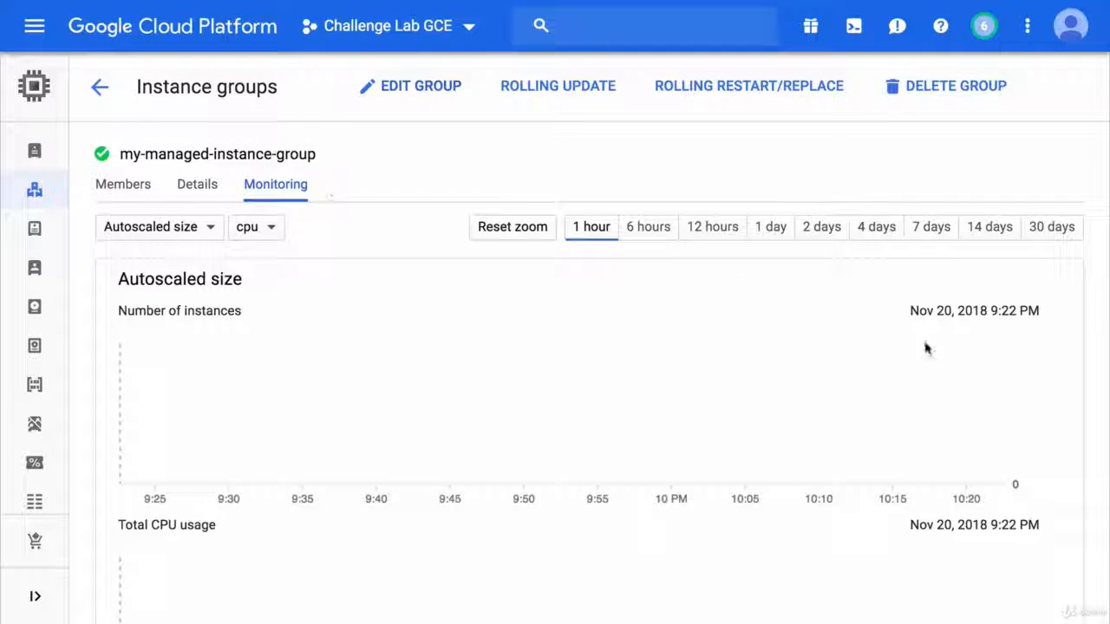
scroll(1006, 408, down, 2)
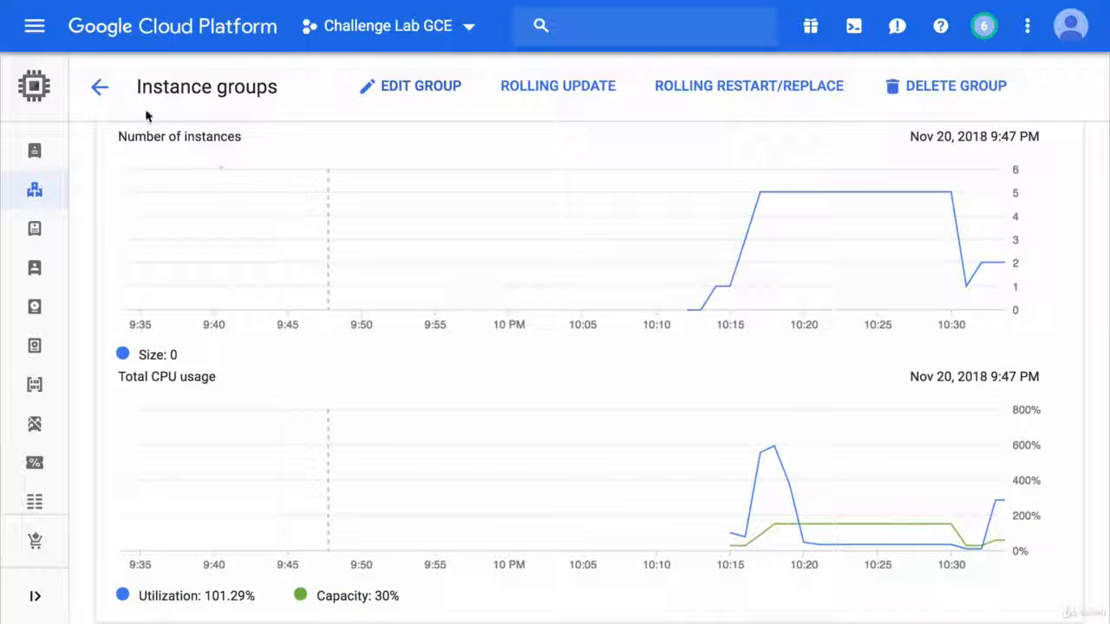
Go back to the instance groups list and delete my-managed-instance-group
click(99, 88)
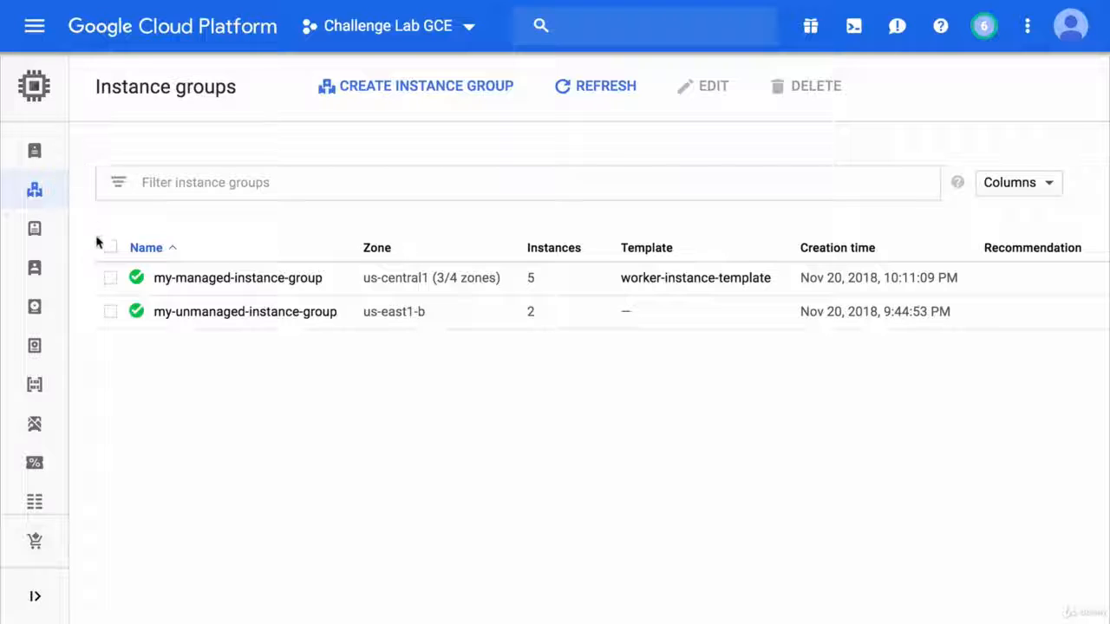
click(111, 278)
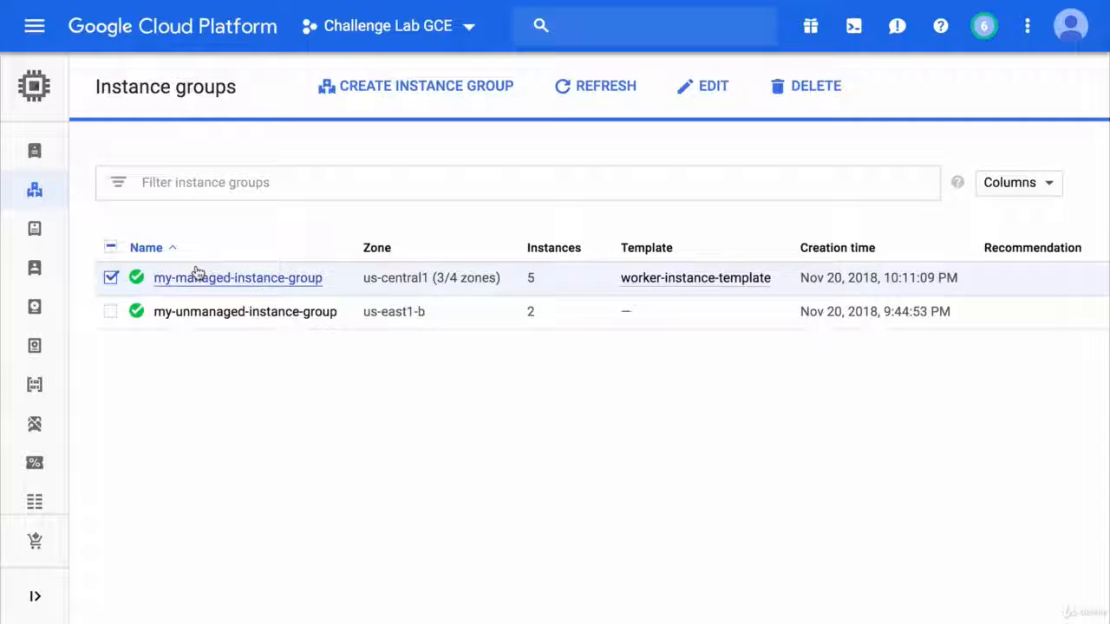
click(808, 87)
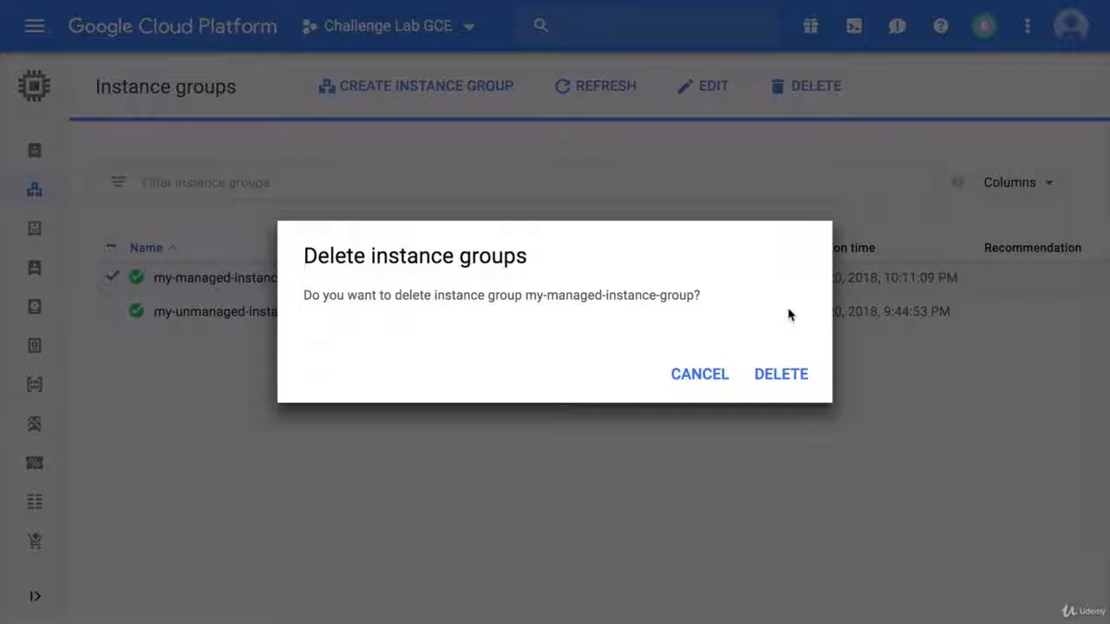
click(774, 379)
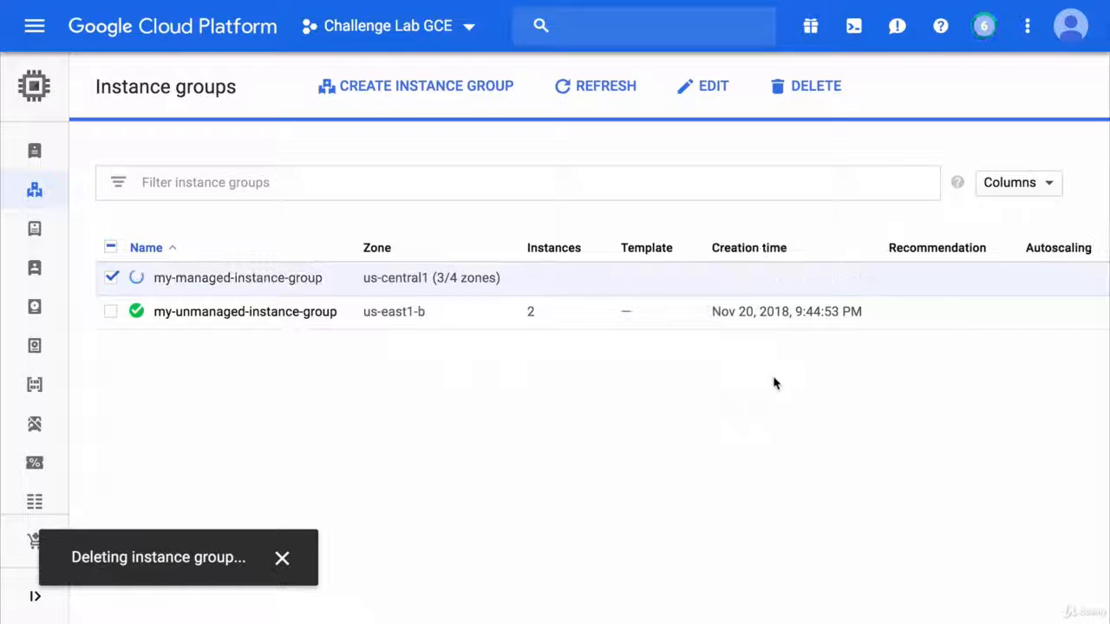
Add my-unmanaged-instance-group to the selection and delete the selected instance groups
click(110, 312)
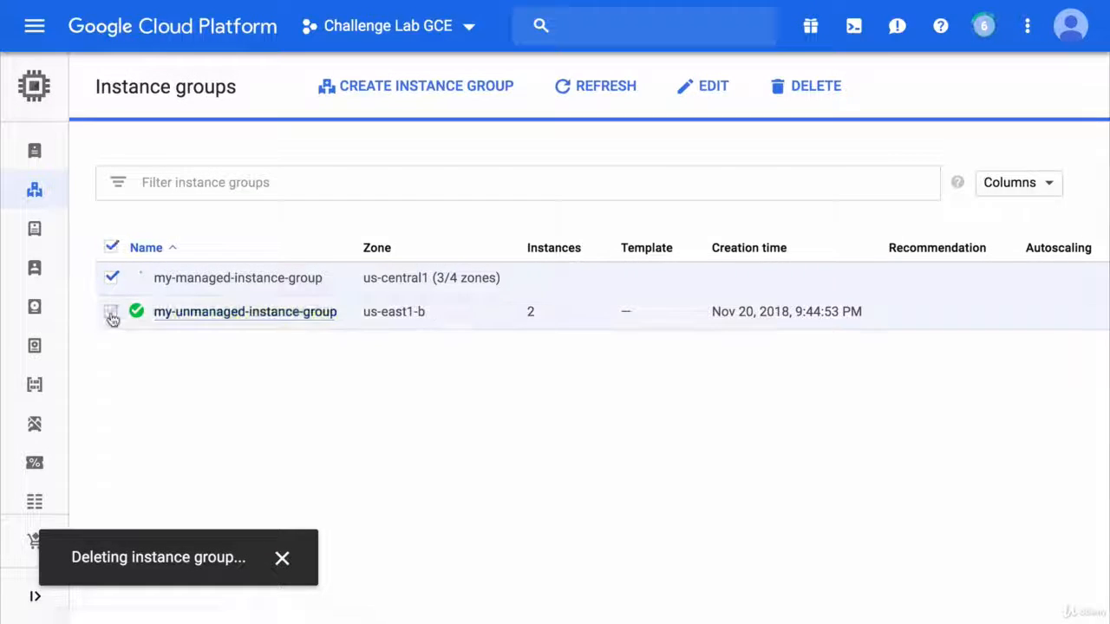
click(815, 95)
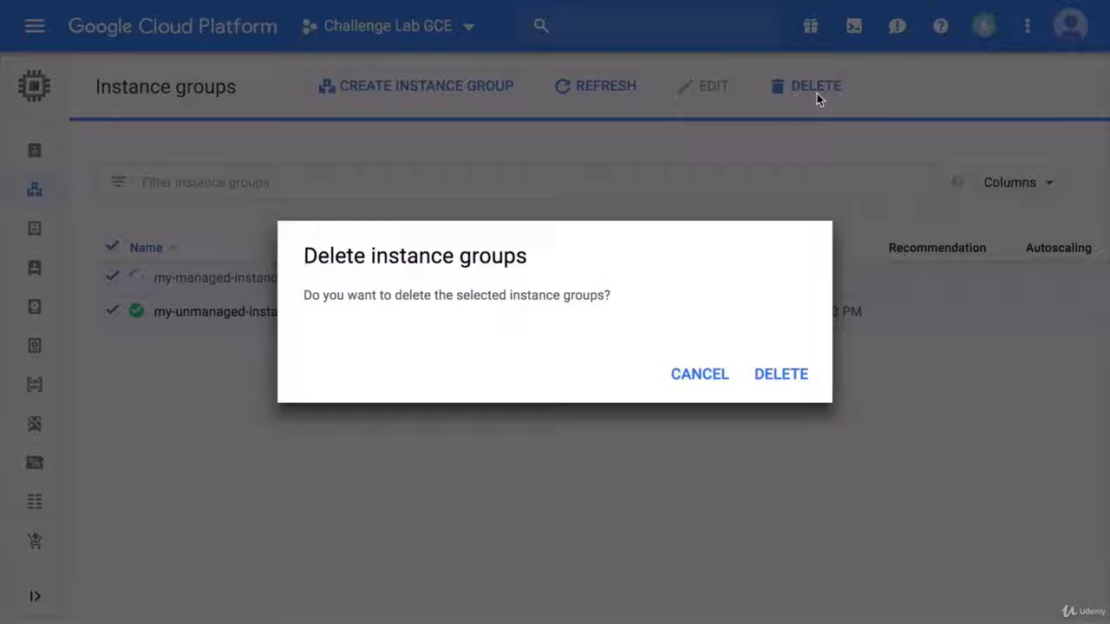
click(782, 388)
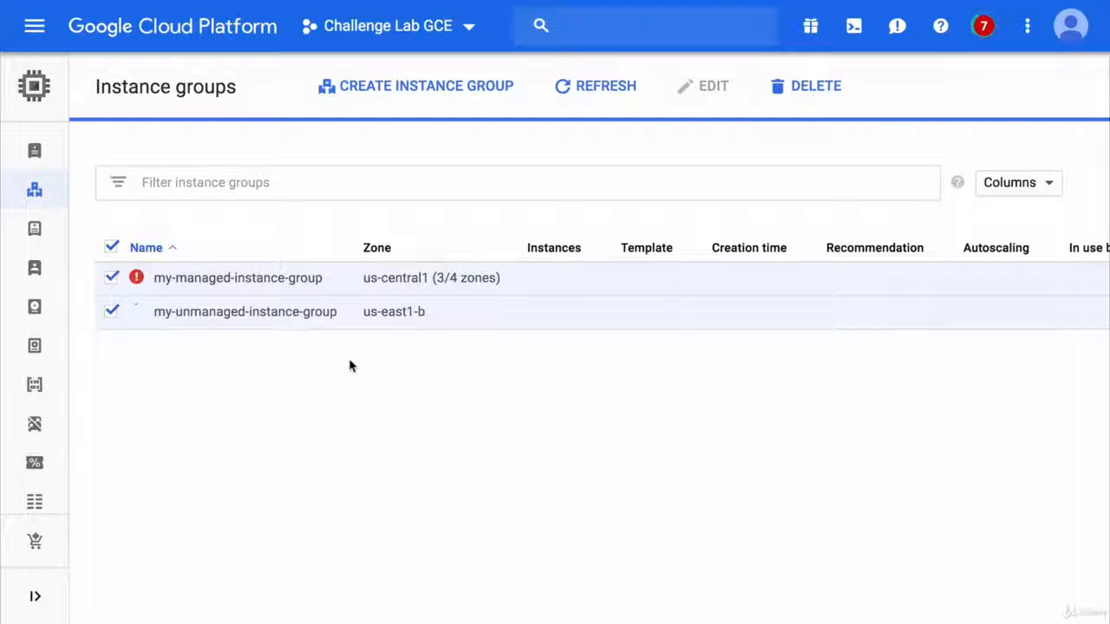
Clear the selection of my-managed-instance-group and refresh the instance groups list
click(111, 276)
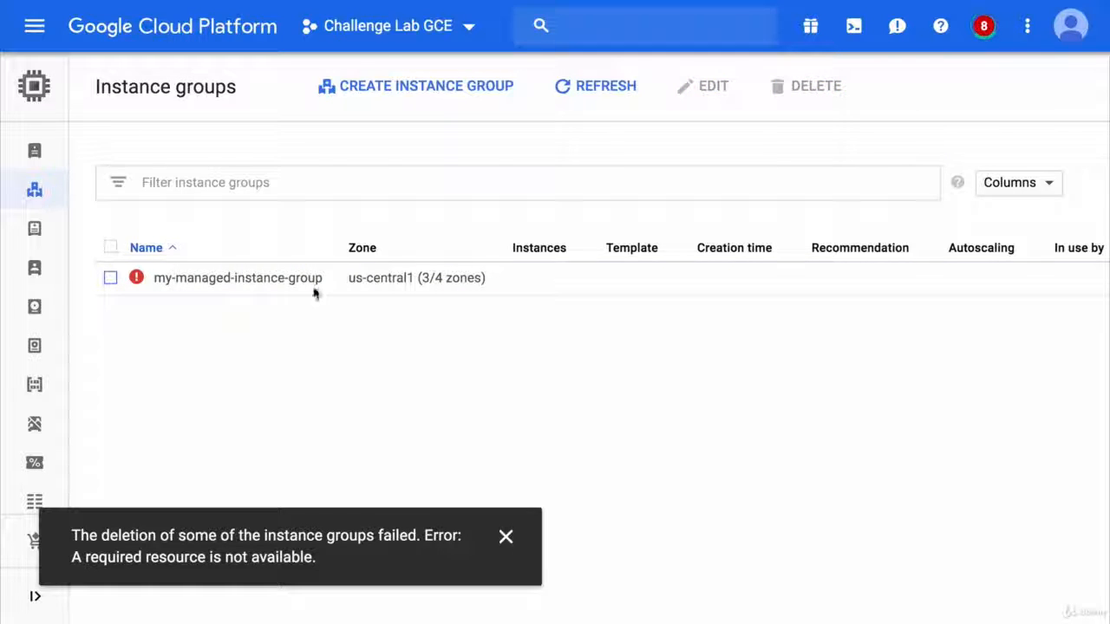
click(597, 96)
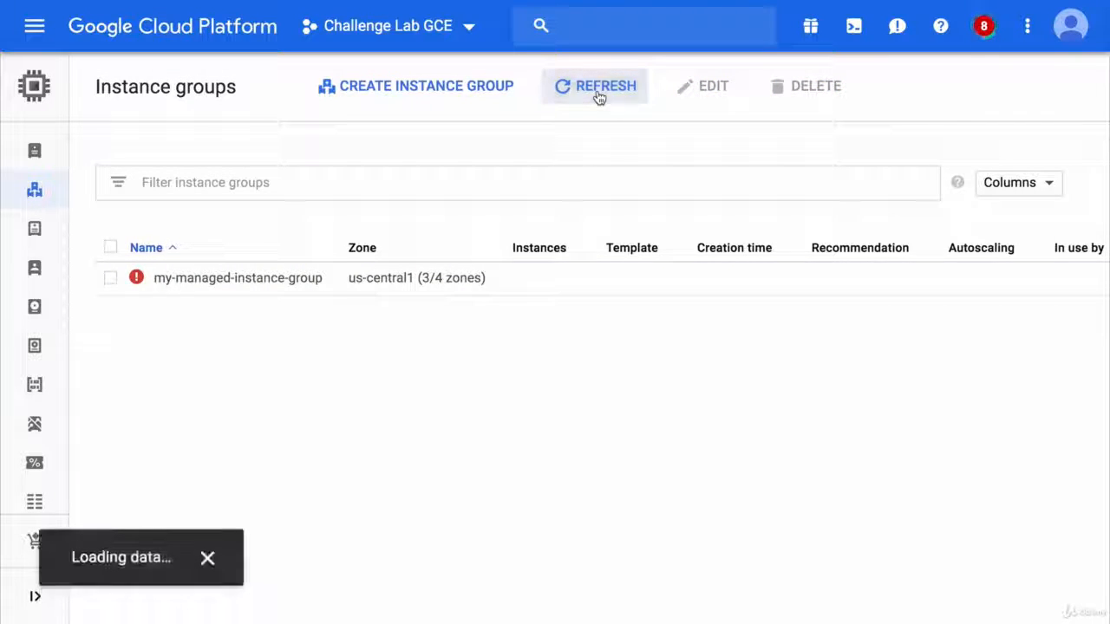
Switch to the challenge-lab-gce bucket details, refresh the bucket and look through its list of objects
click(508, 25)
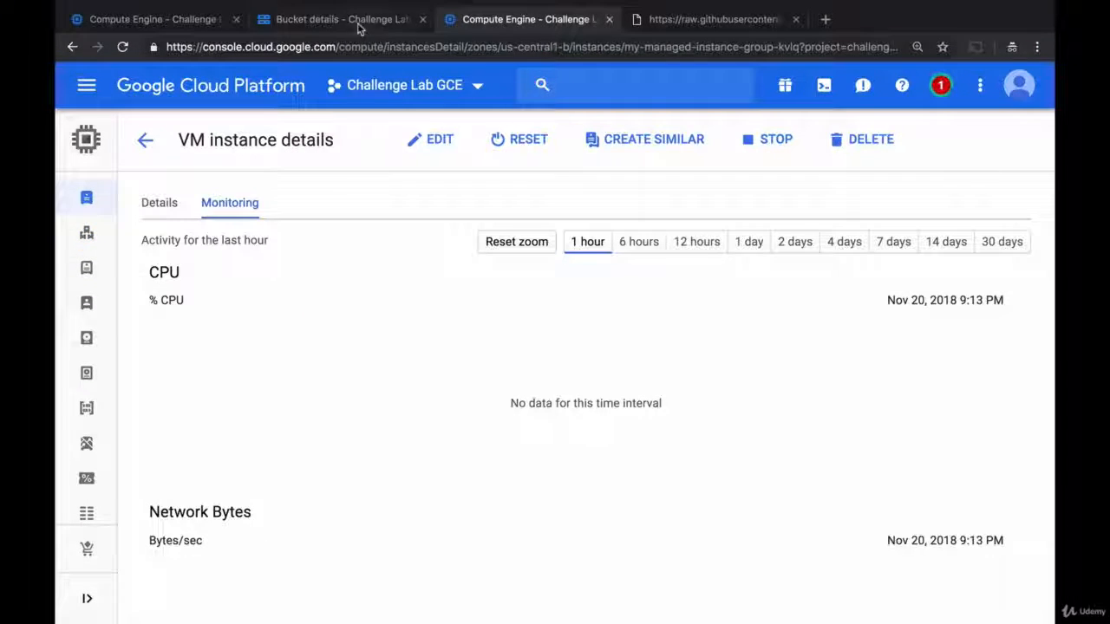
click(360, 26)
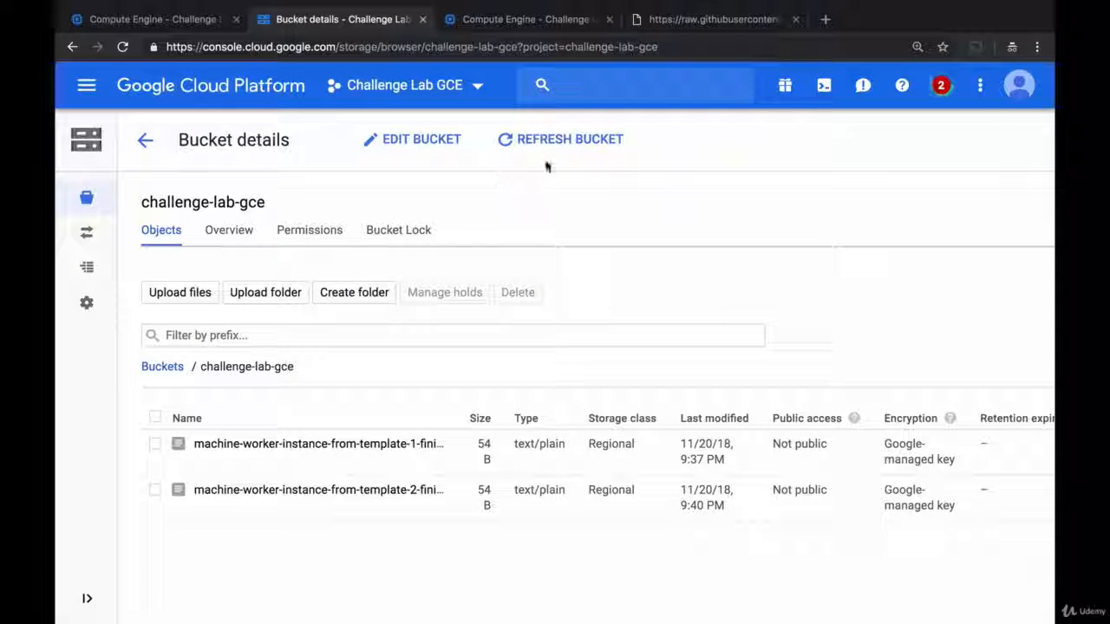
click(572, 146)
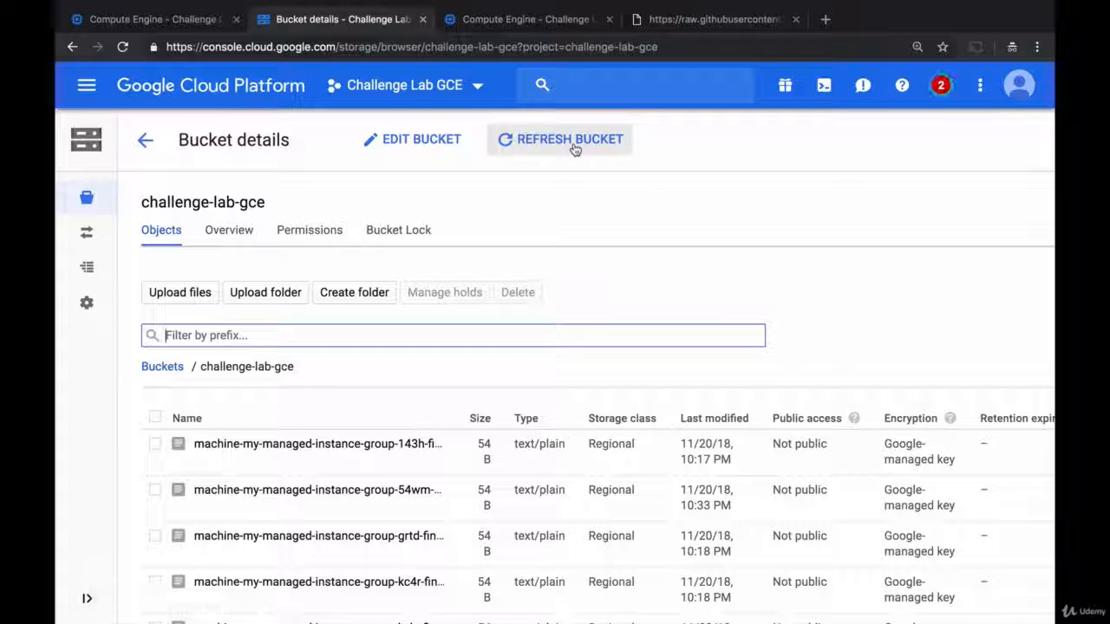
scroll(443, 474, down, 2)
scroll(443, 474, down, 2)
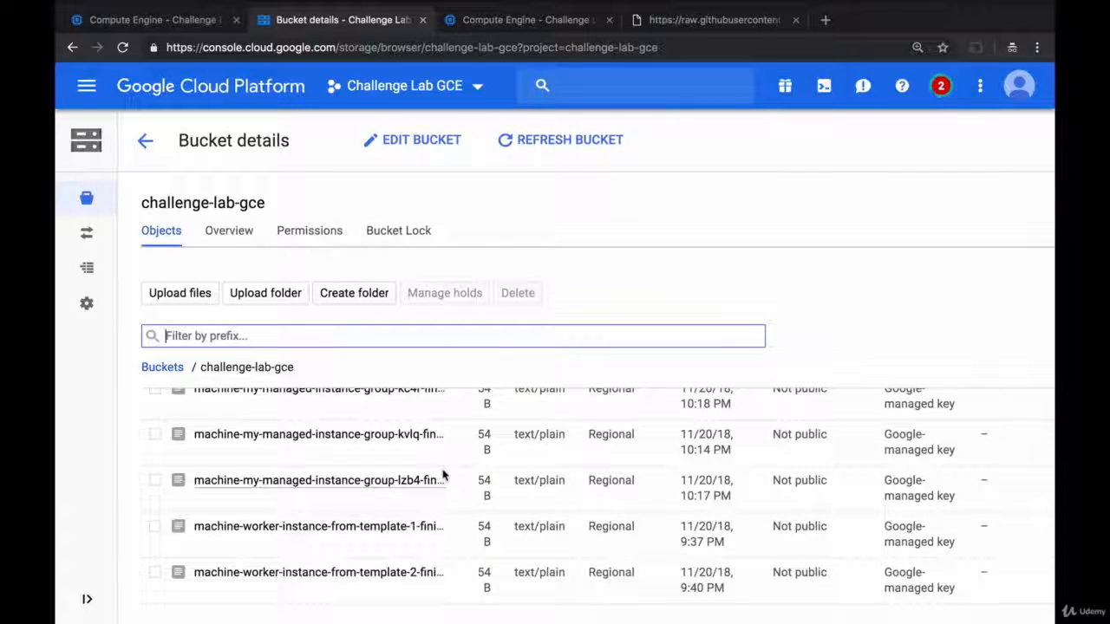
Return to the VM instances list and copy the name of the instance my-managed-instance-group-143h
click(536, 21)
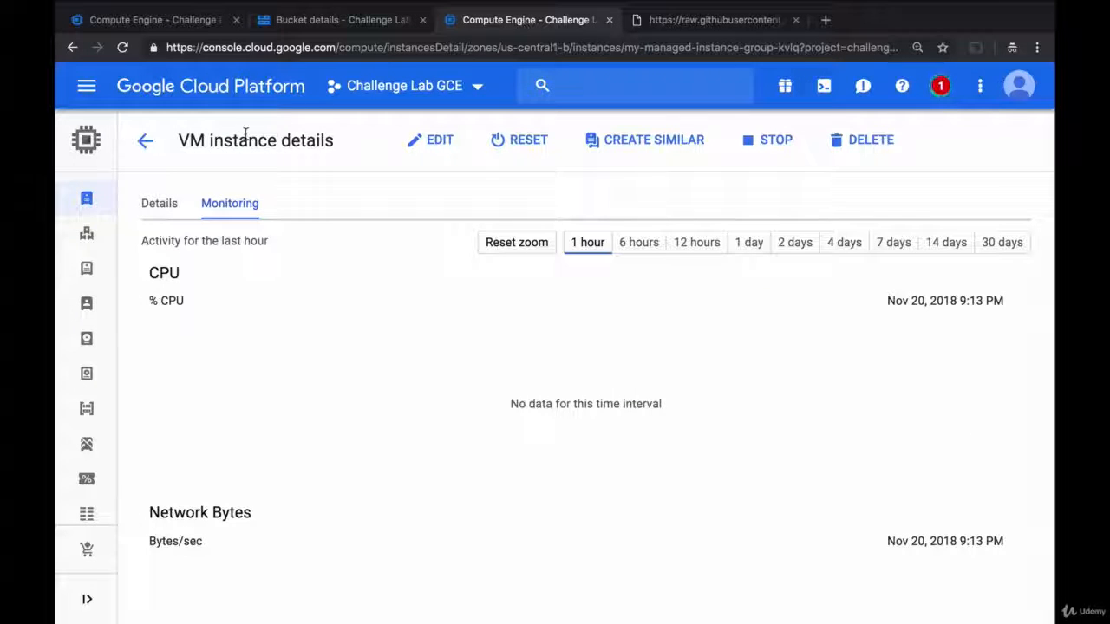
click(103, 100)
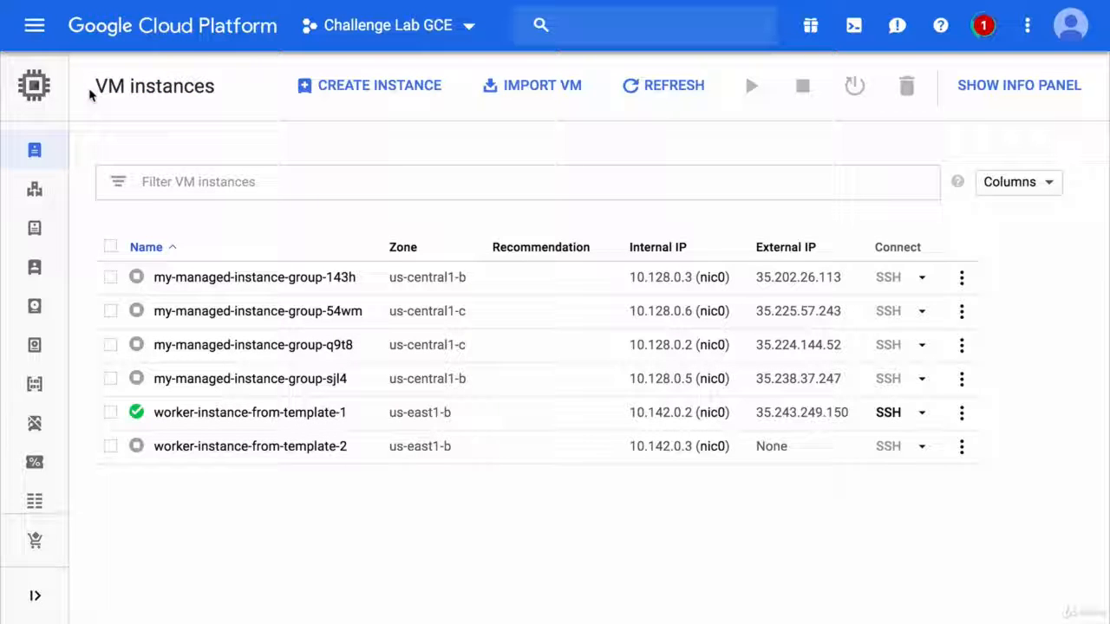
mouse_move(135, 285)
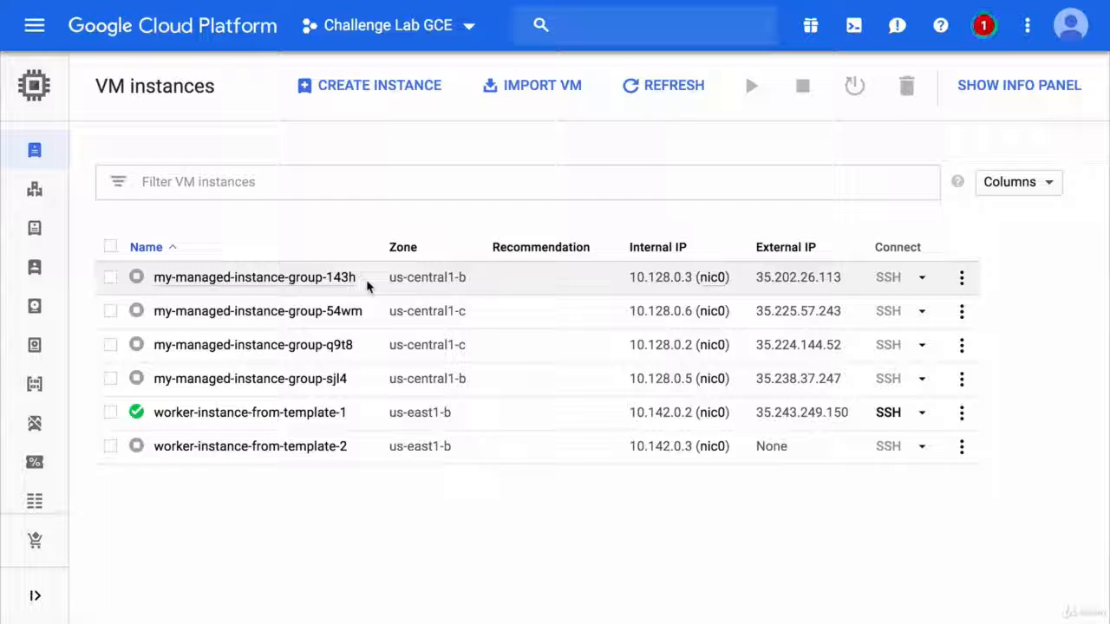
drag(366, 285, 156, 283)
key(ctrl+c)
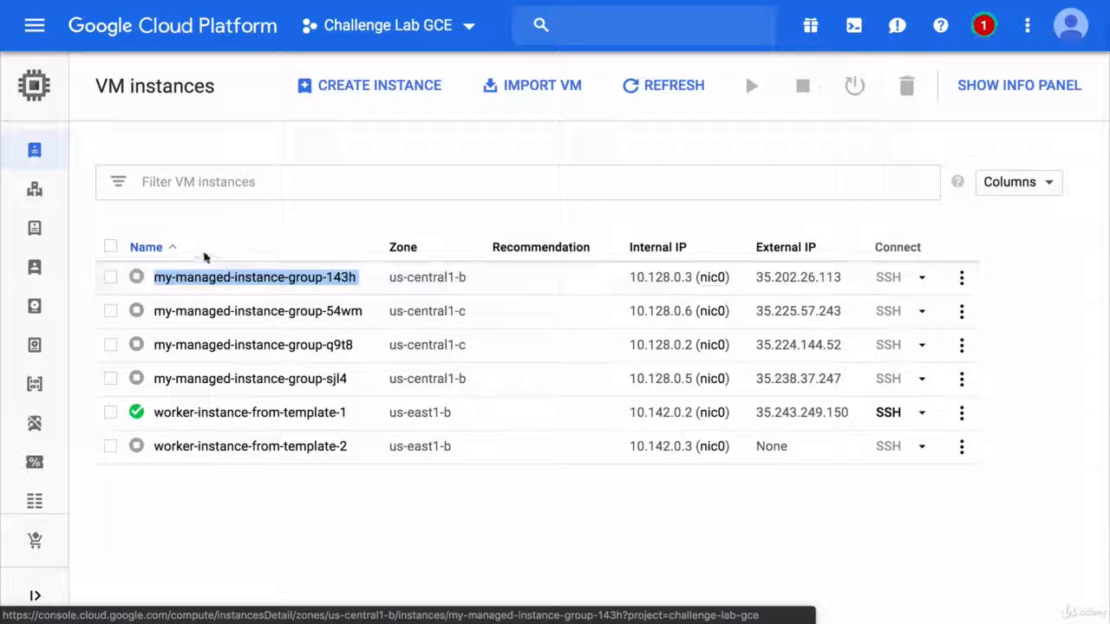
click(260, 226)
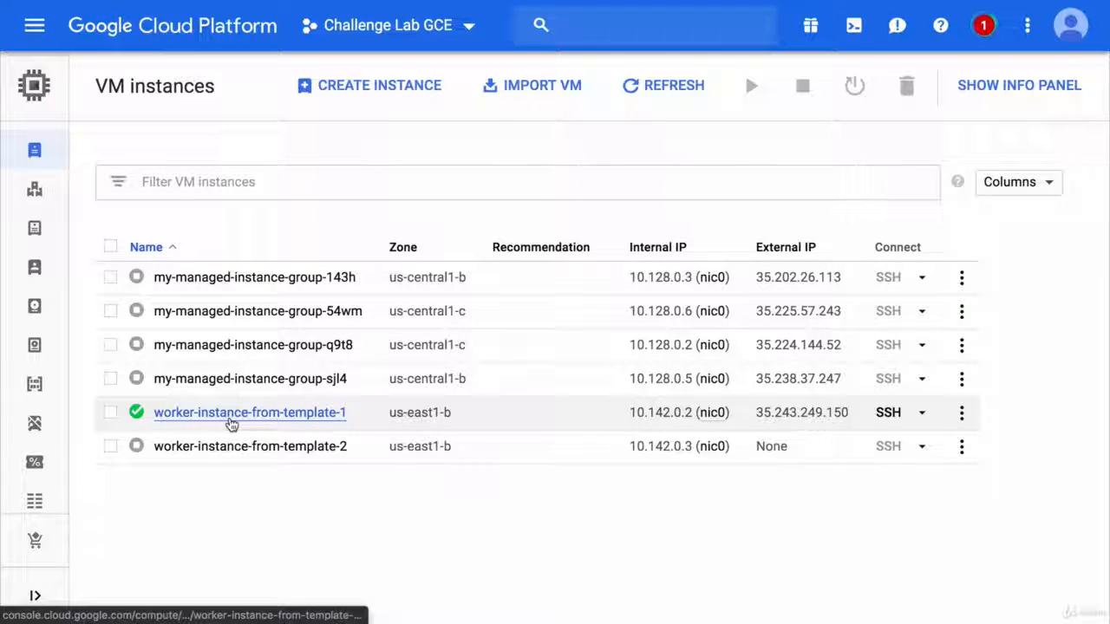
Open the logs of worker-instance-from-template-1 and broaden the resource filter to all GCE VM instance IDs
click(231, 422)
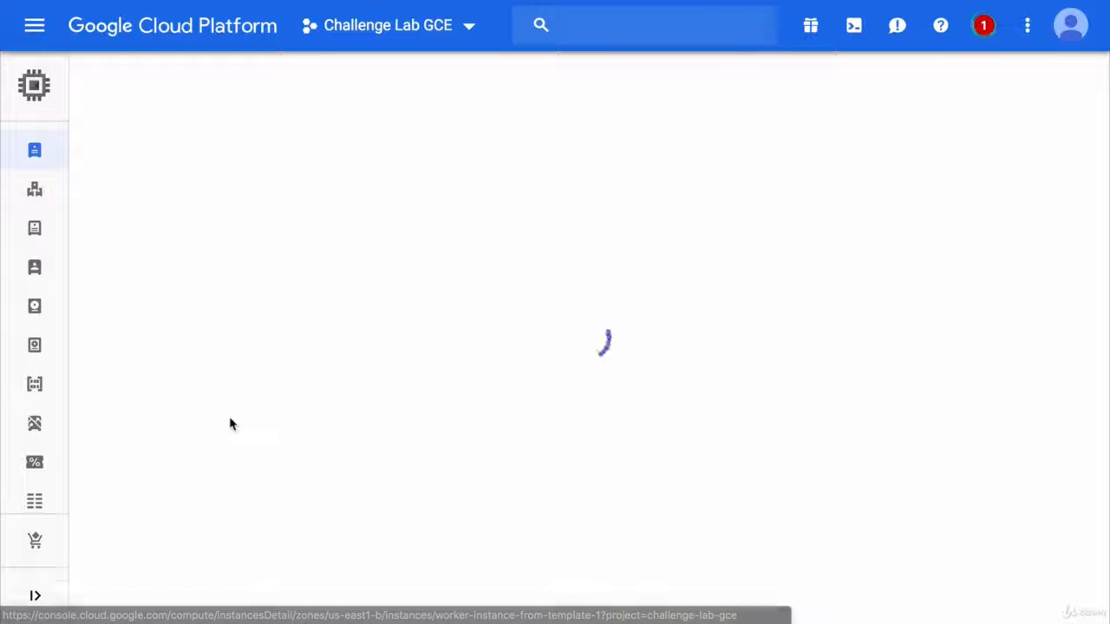
click(190, 336)
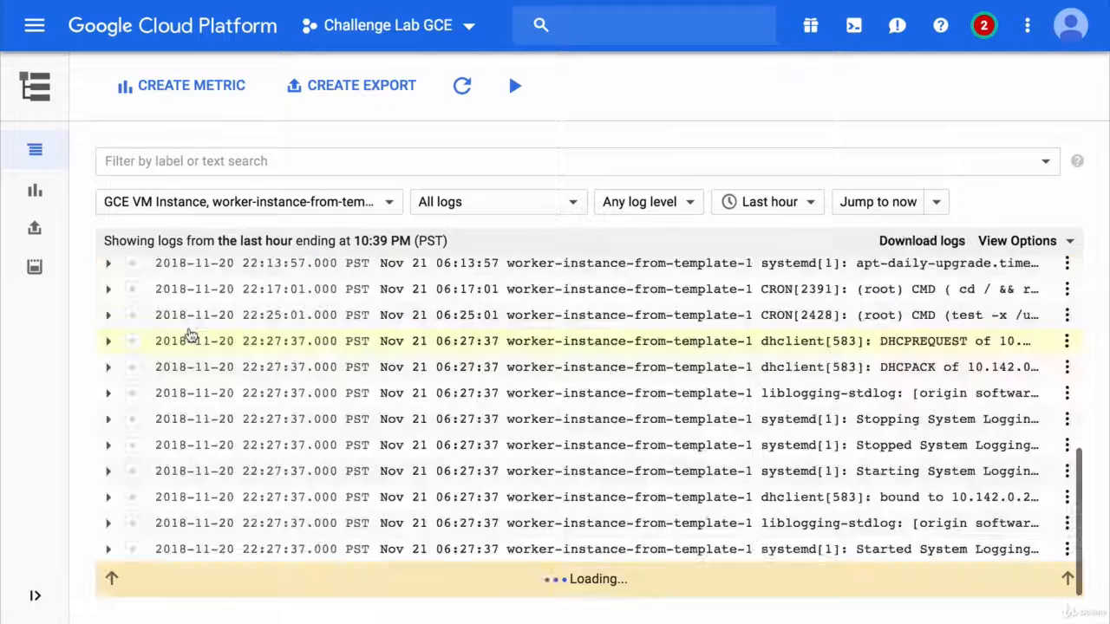
click(312, 211)
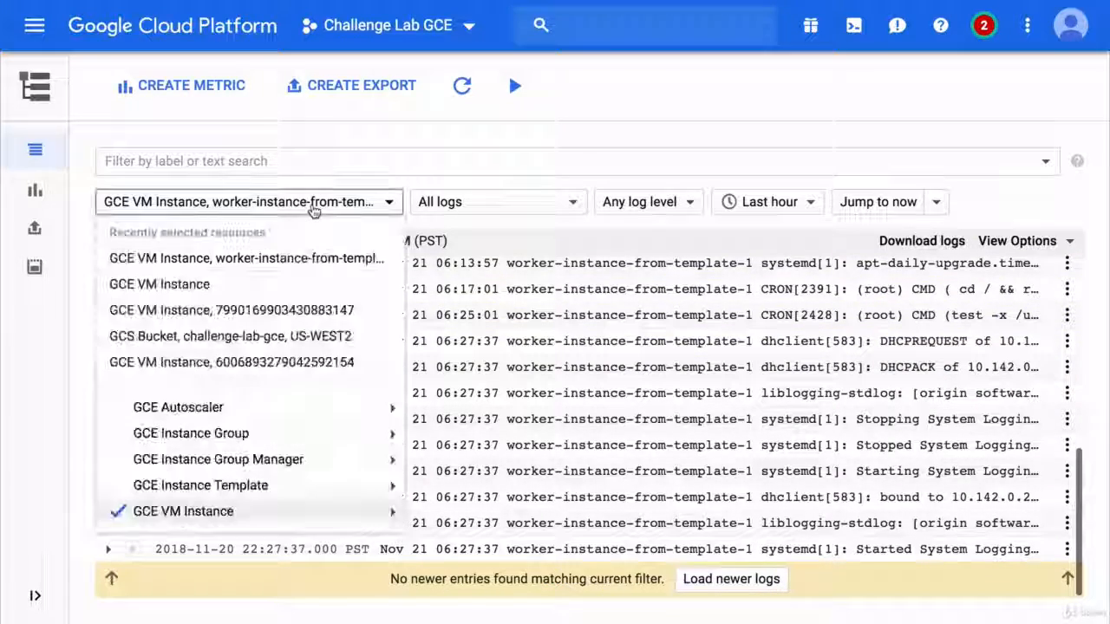
mouse_move(227, 518)
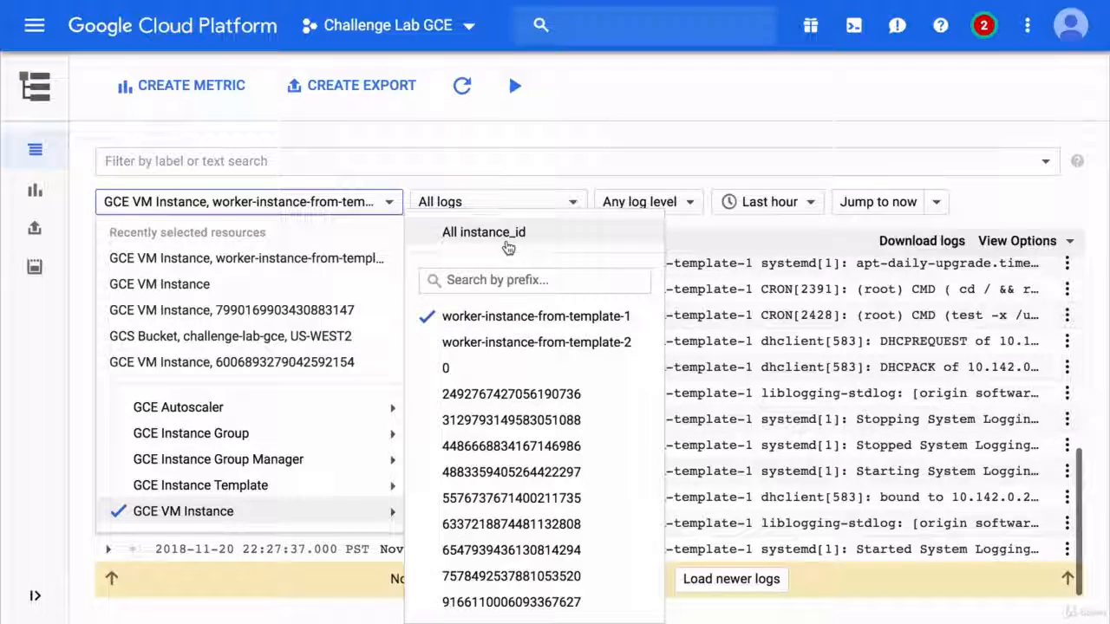
click(508, 248)
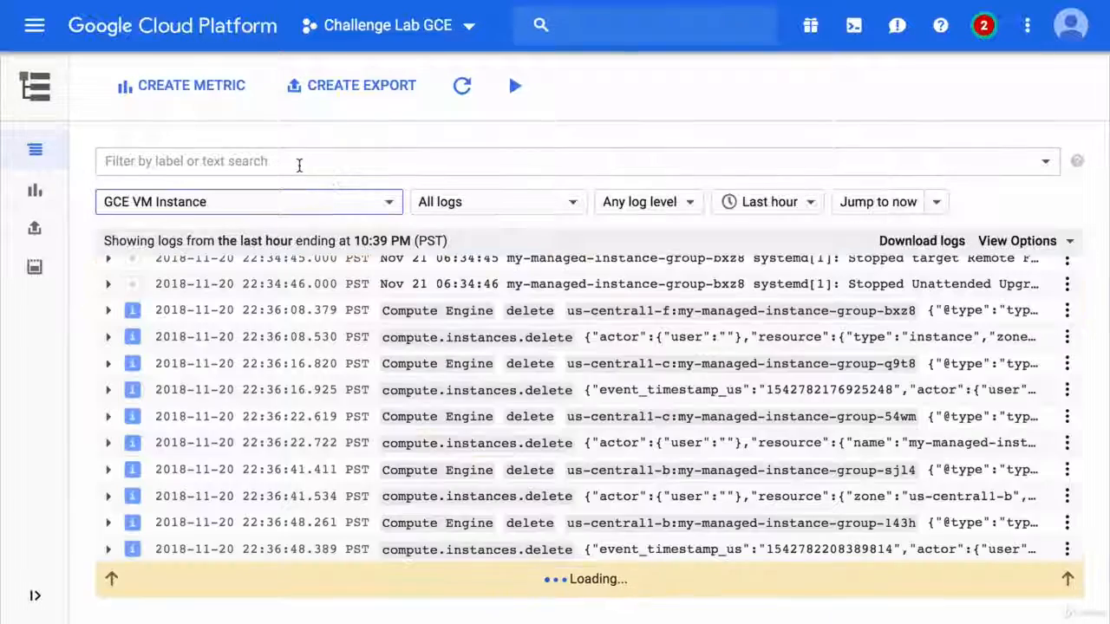
Filter the VM logs by the copied instance name my-managed-instance-group-143h
click(299, 165)
key(ctrl+v)
key(Return)
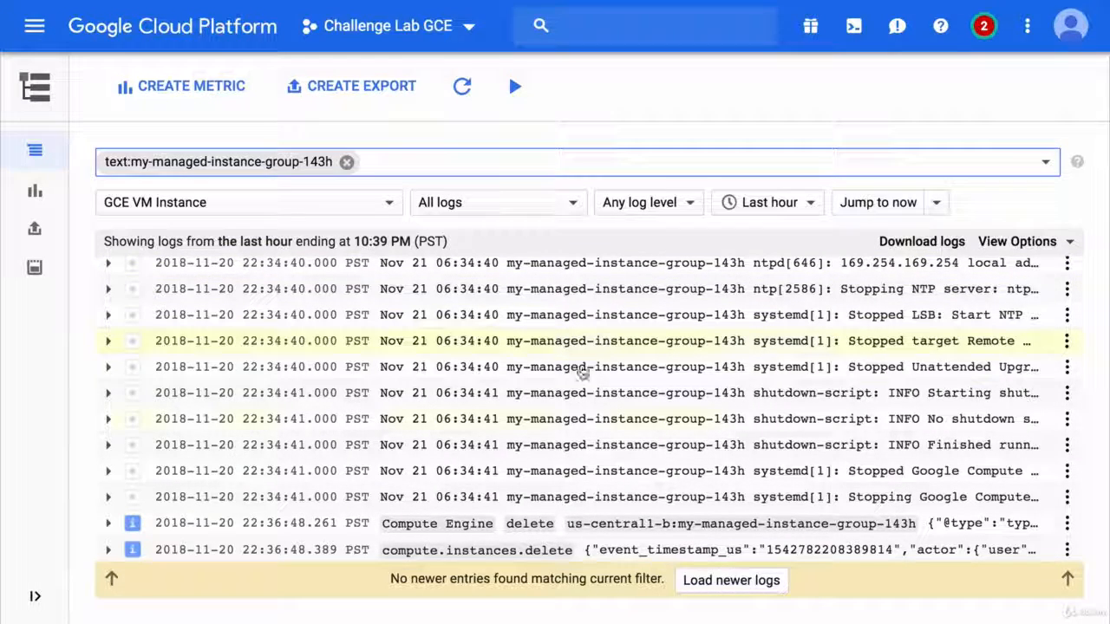
Examine the filtered instance's shutdown-script entry in detail and look back through its startup-script and shutdown log entries
click(586, 421)
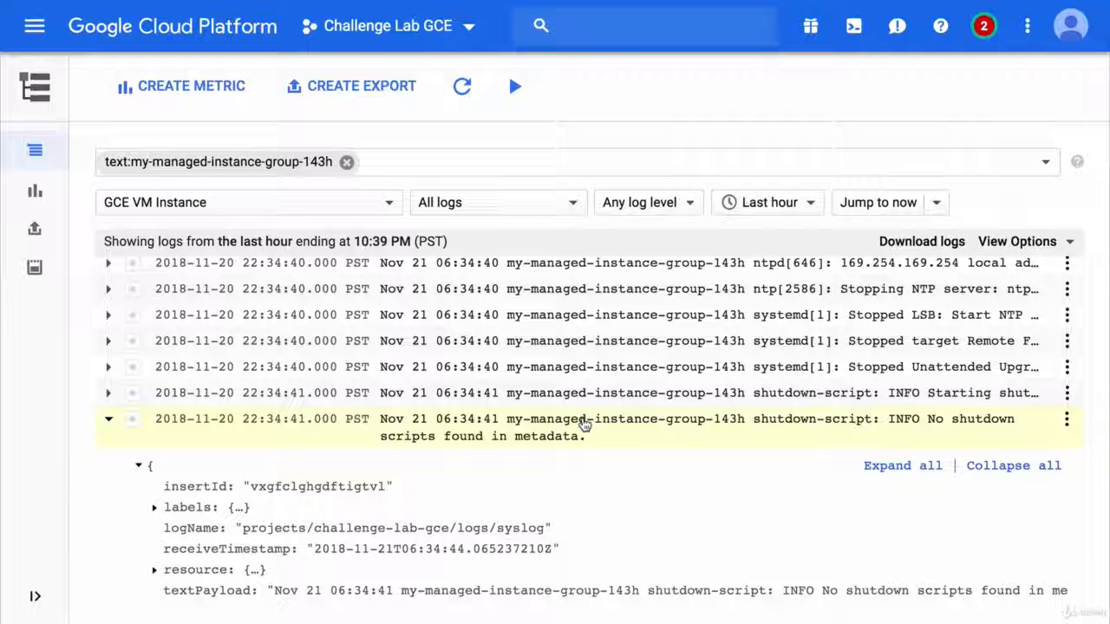
click(585, 423)
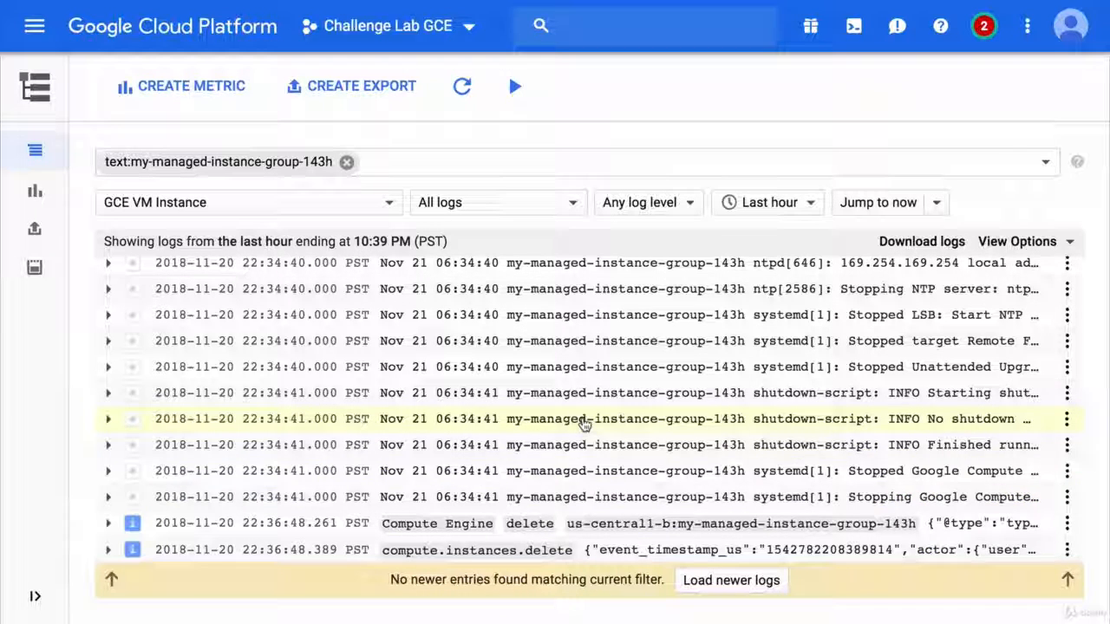
scroll(585, 423, up, 15)
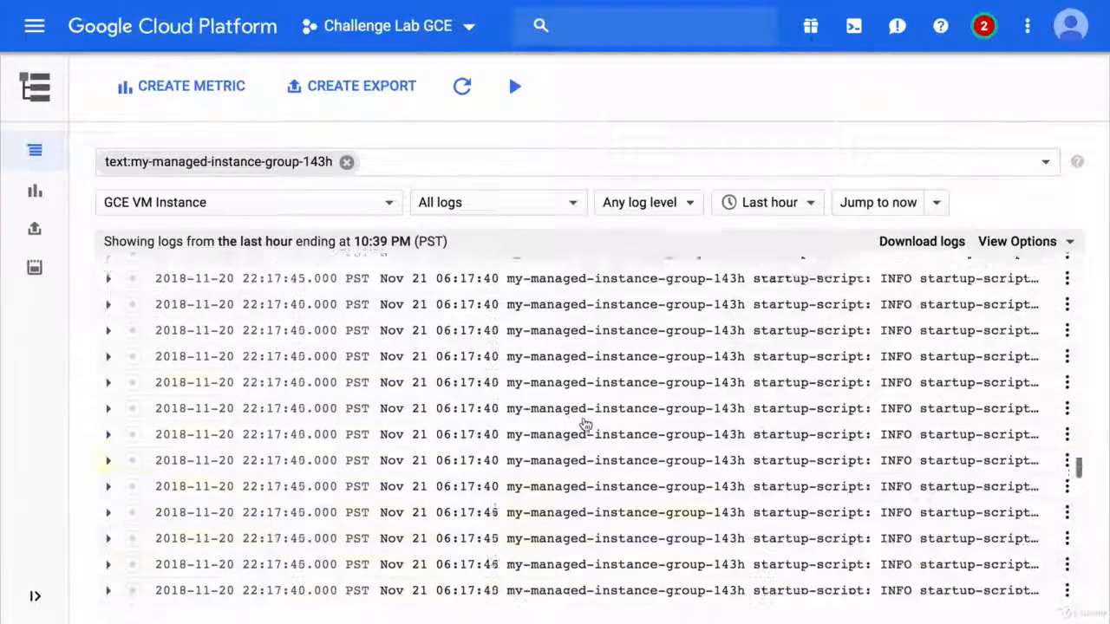
scroll(585, 423, up, 10)
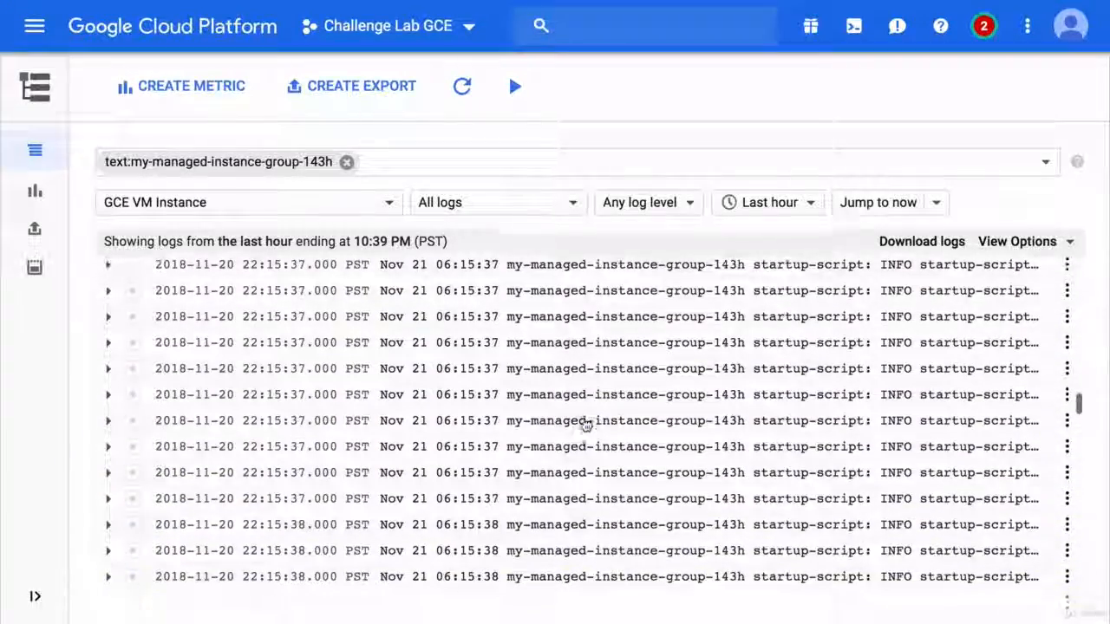
scroll(585, 425, up, 5)
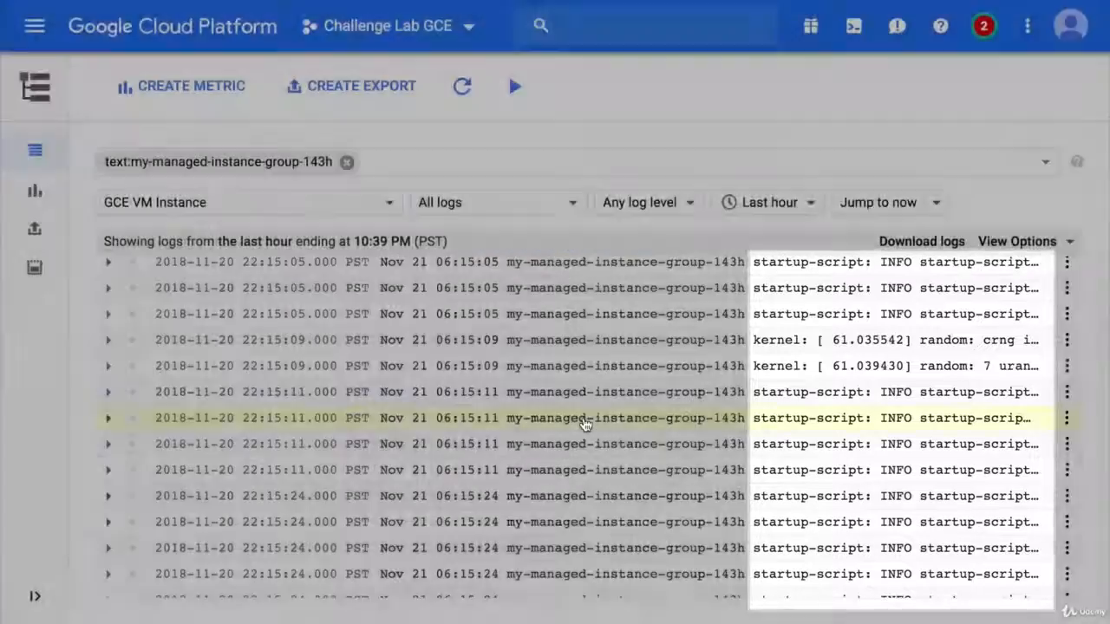
scroll(585, 423, down, 15)
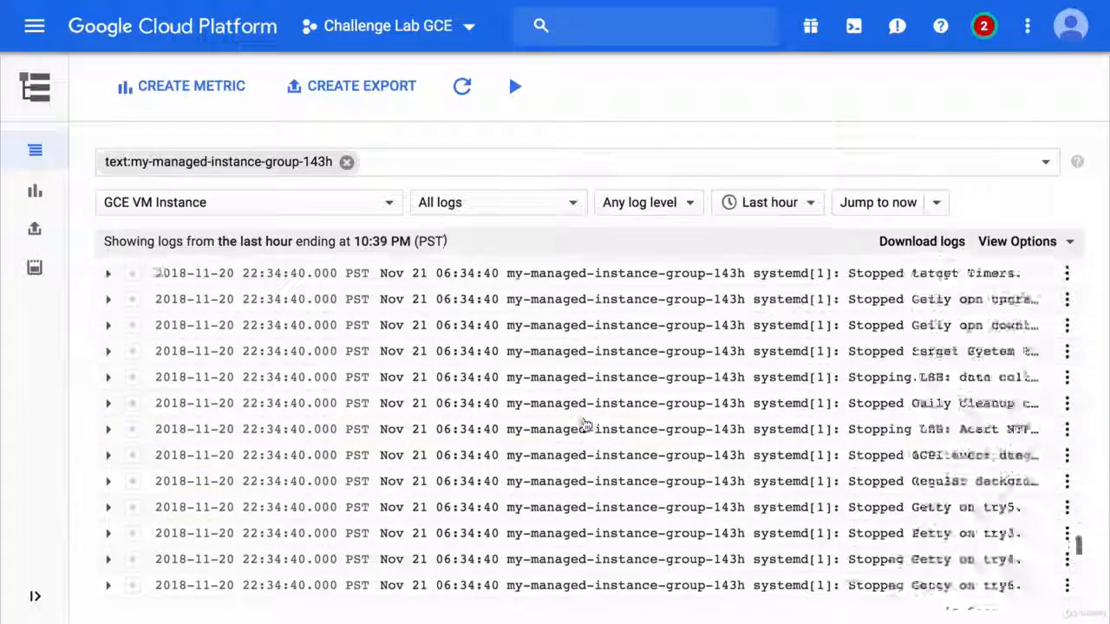
scroll(585, 423, down, 3)
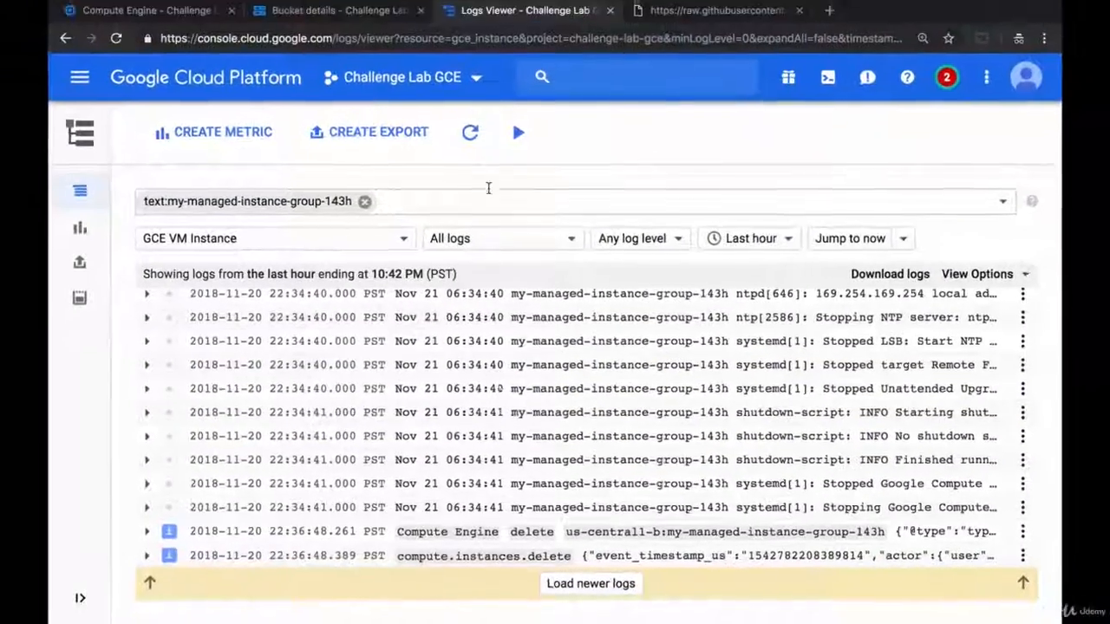
Check the instance groups list, and delete the VM instances worker-instance-from-template-1 and worker-instance-from-template-2
click(178, 18)
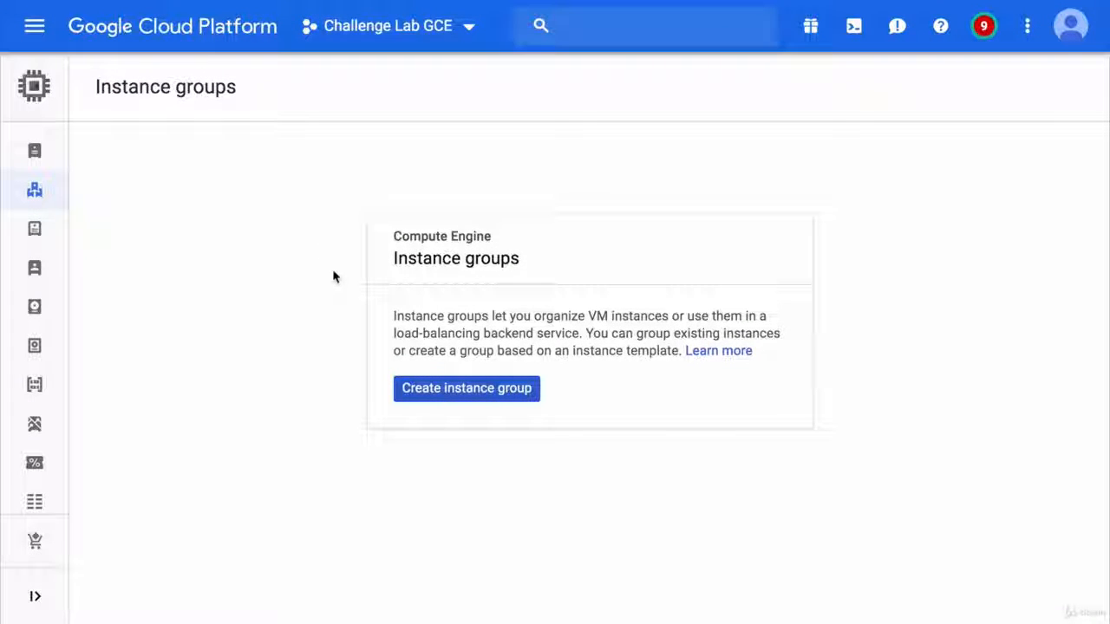
click(38, 155)
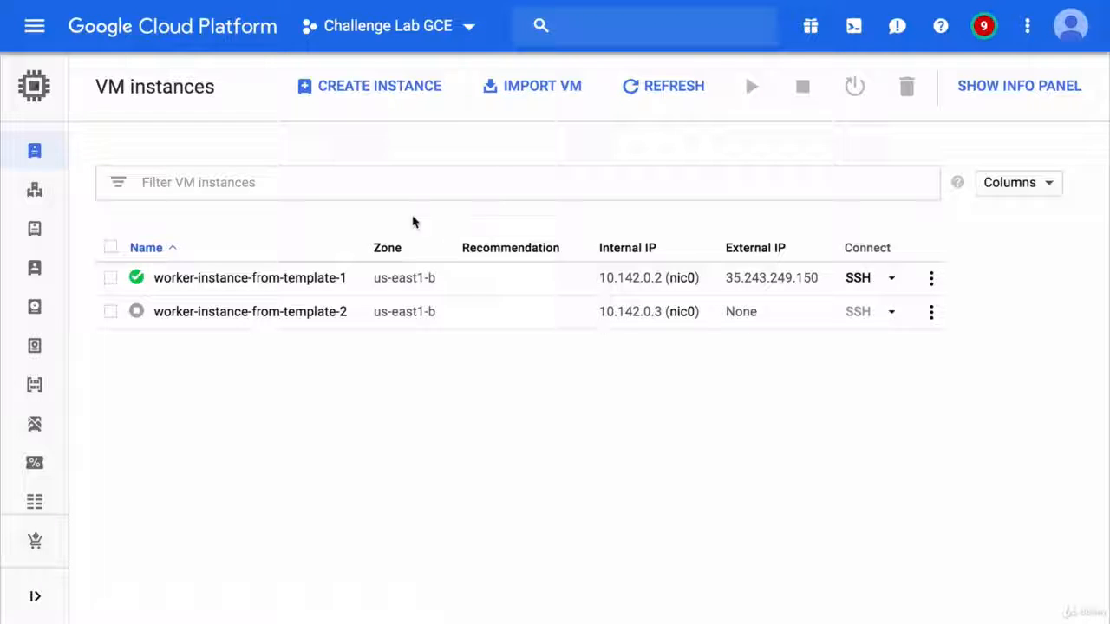
click(111, 311)
click(111, 278)
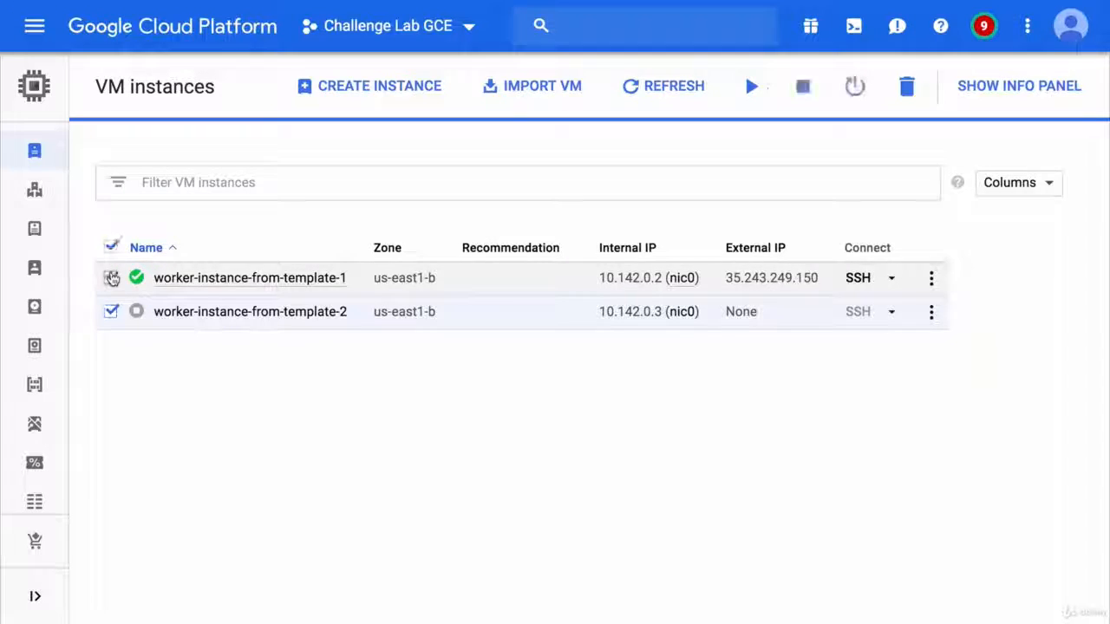
click(909, 99)
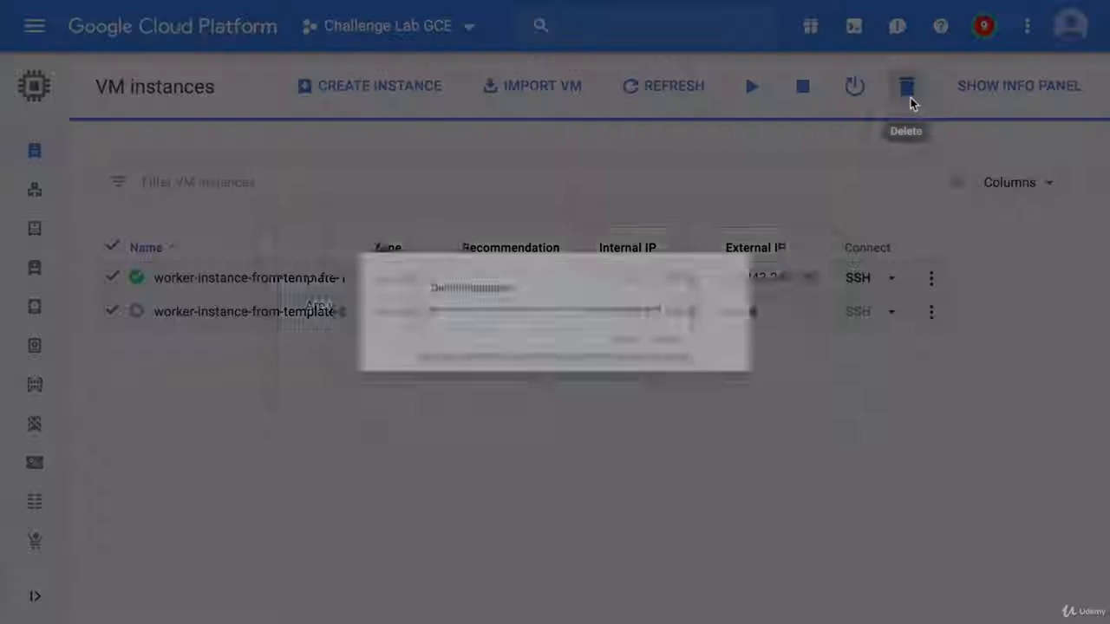
click(789, 373)
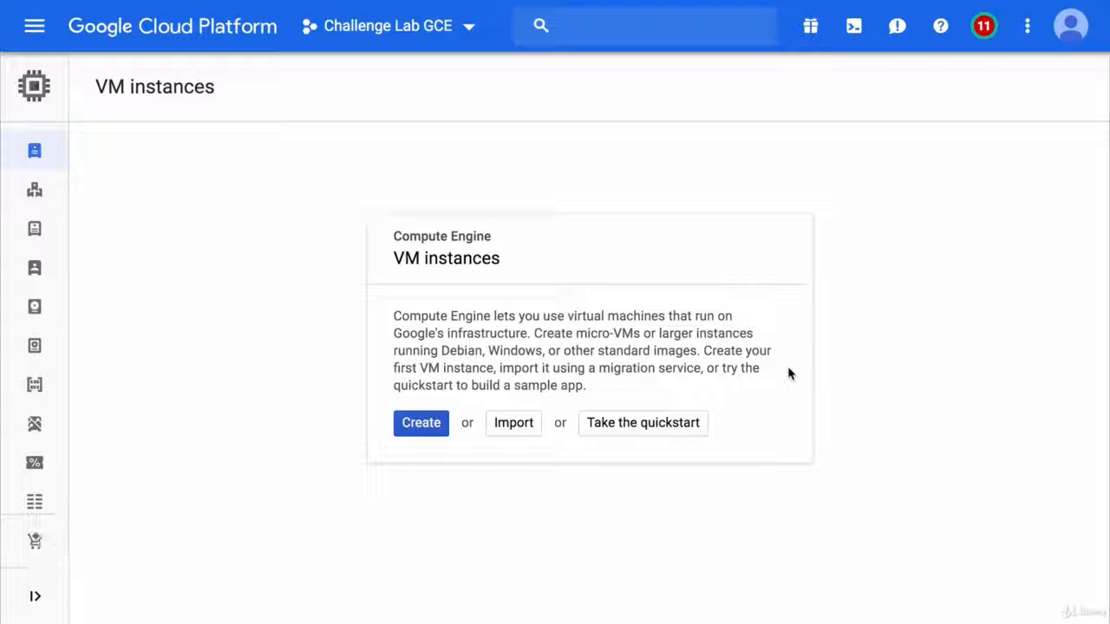
Review the notifications about the deletions and open the project's full activity list
click(983, 26)
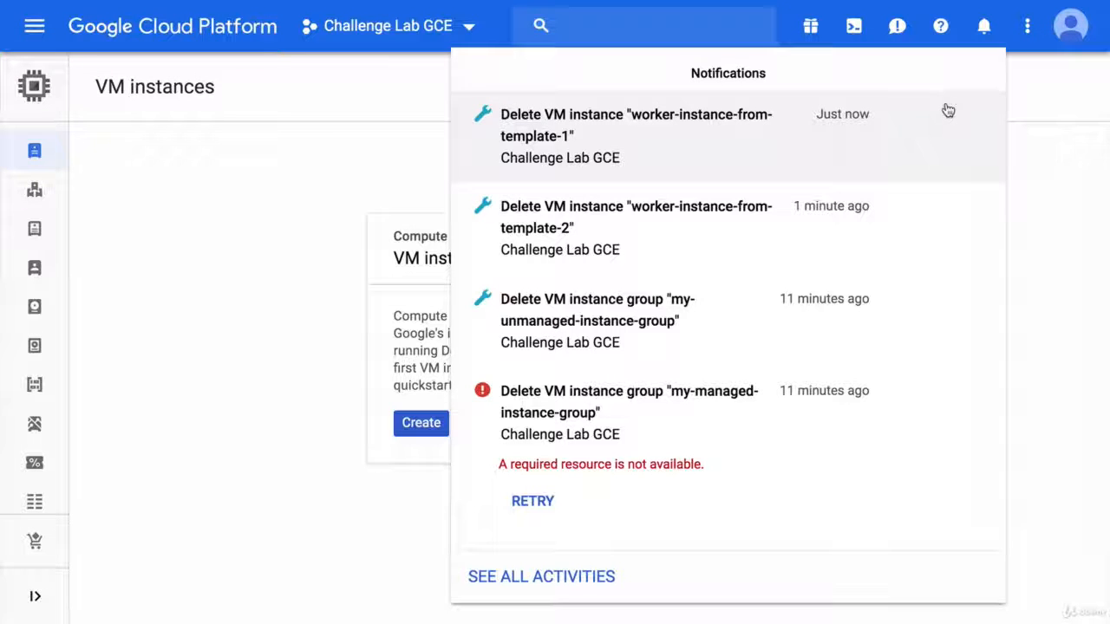
scroll(598, 546, down, 2)
click(565, 579)
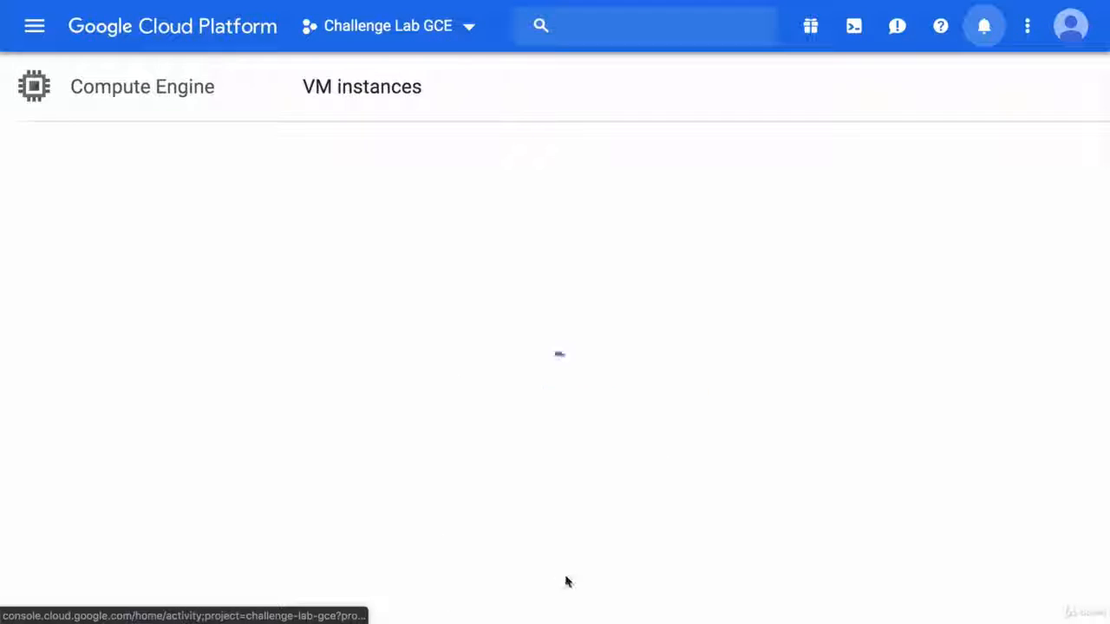